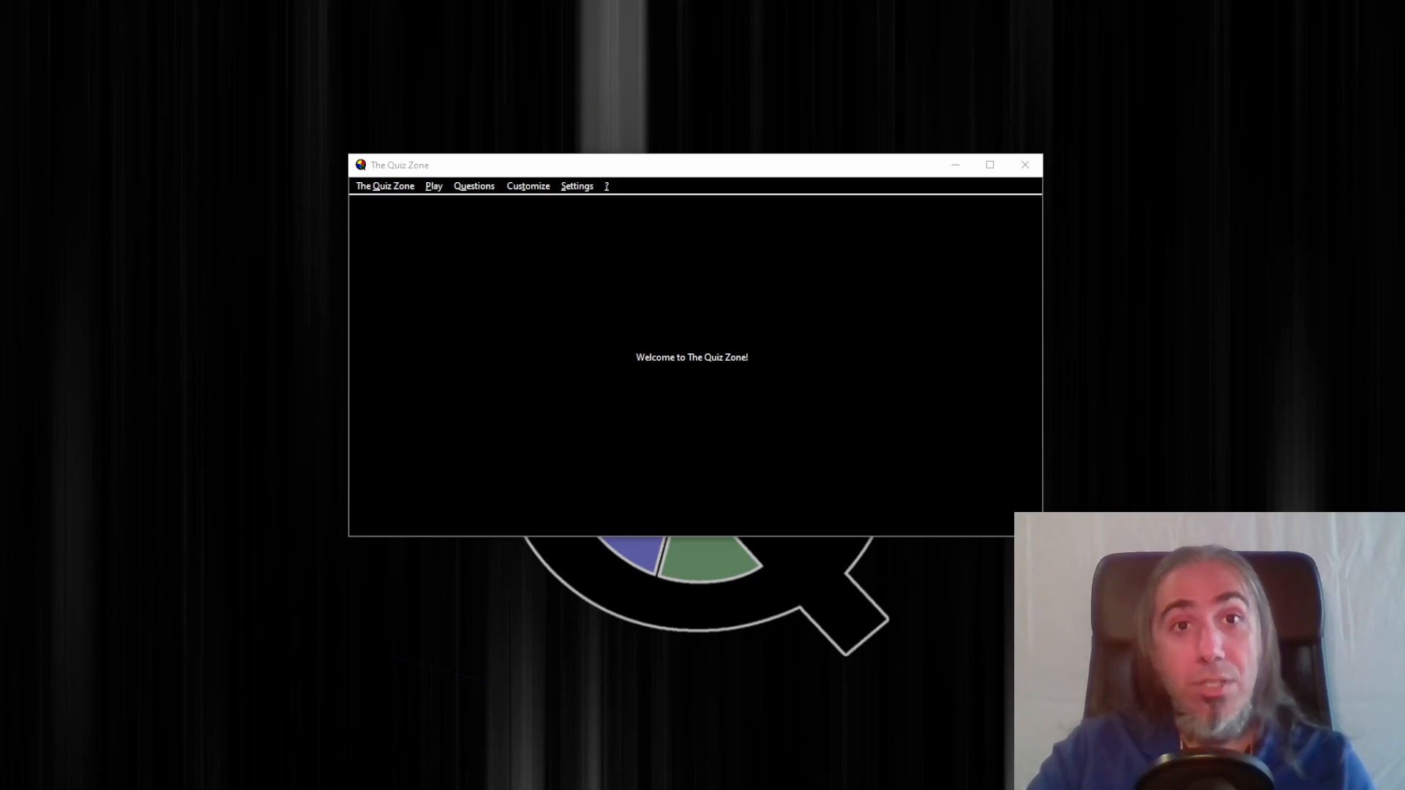
Open the custom questions manager, create a new question, and set its category to Mathematics
click(474, 188)
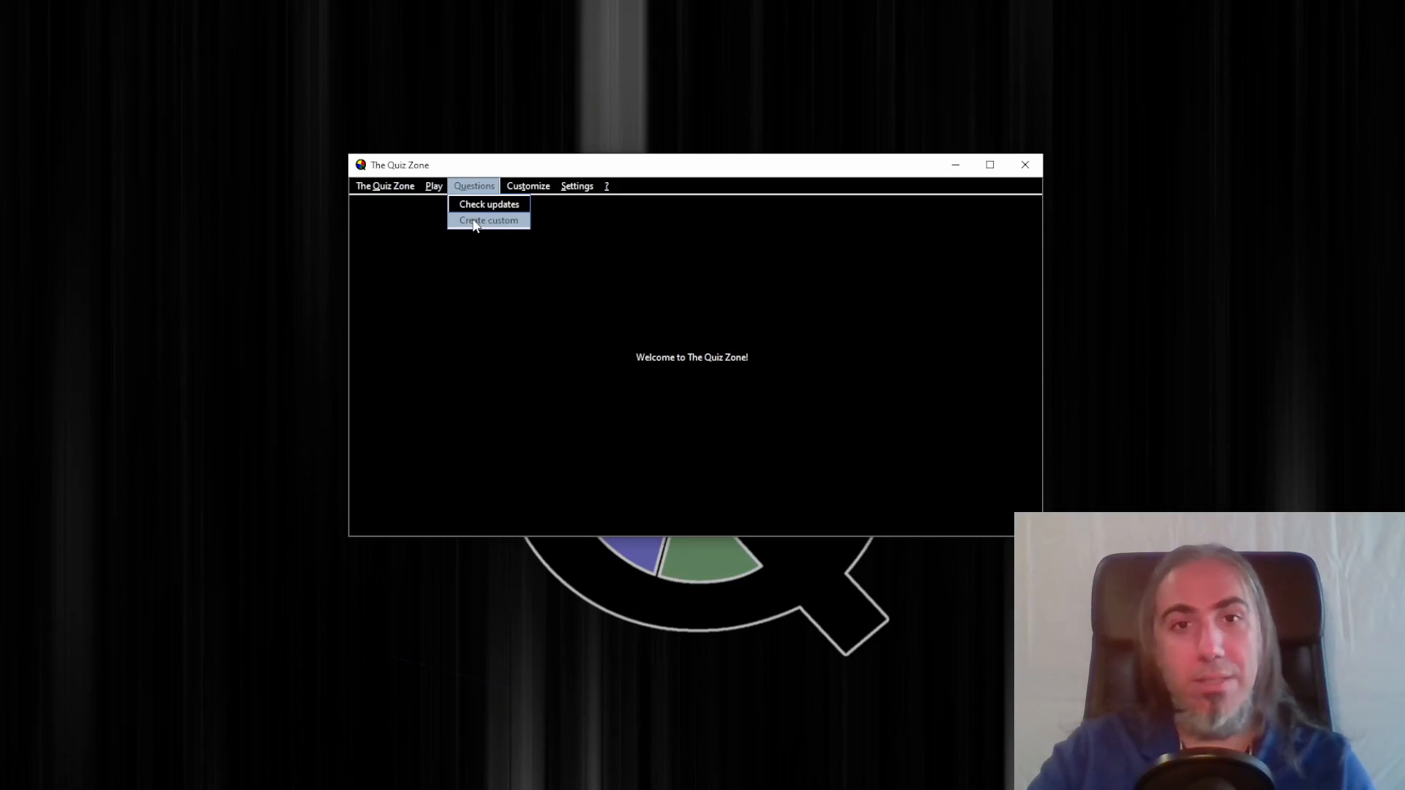
click(474, 222)
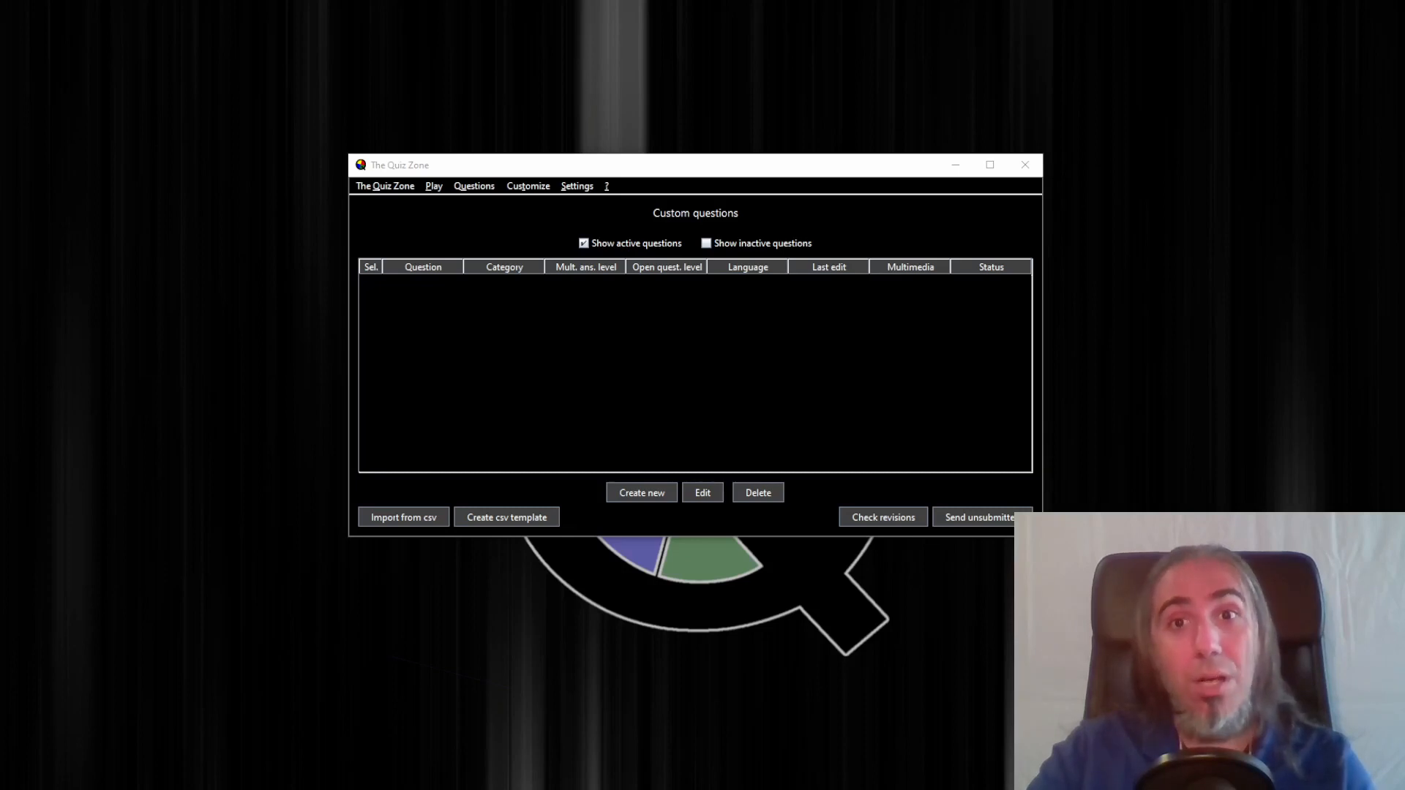
click(656, 492)
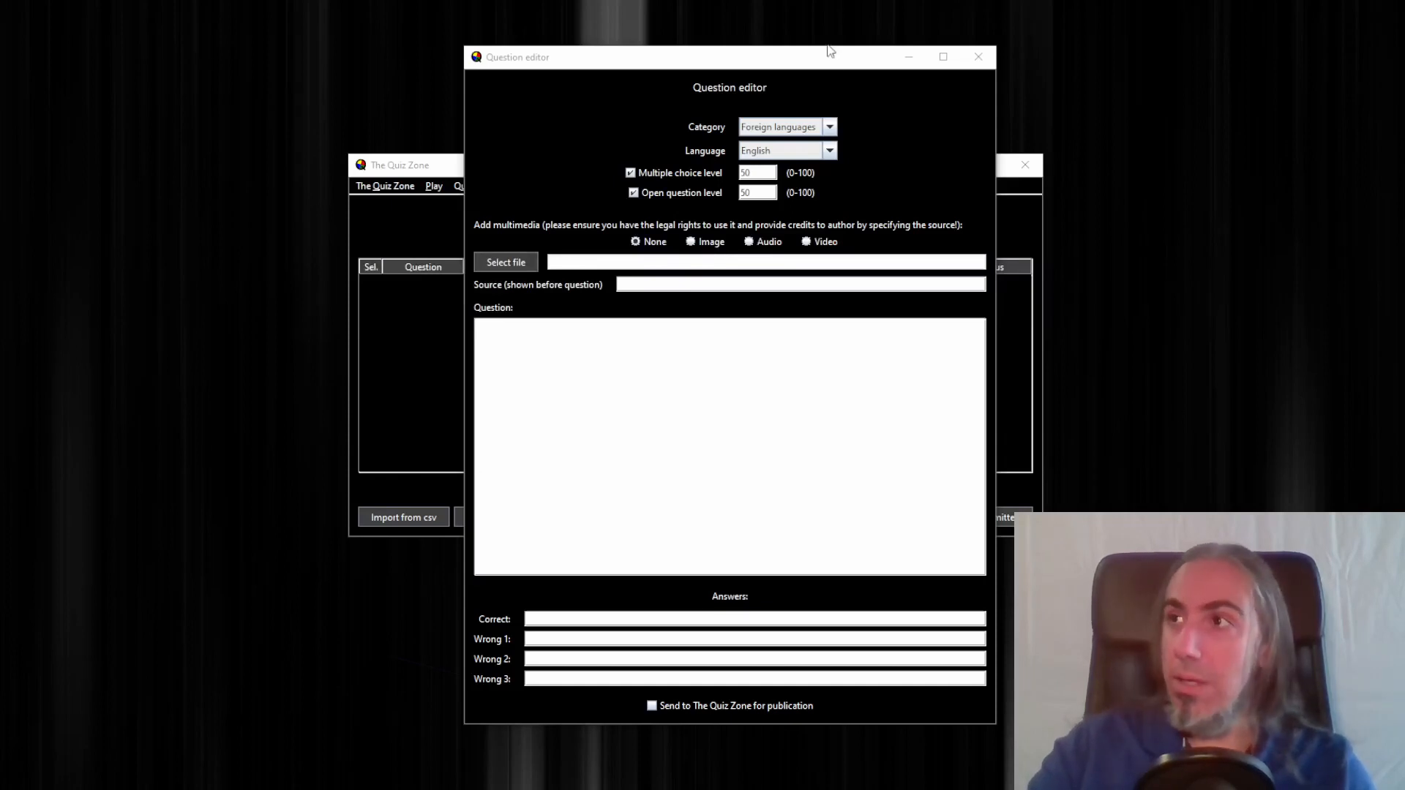
click(778, 127)
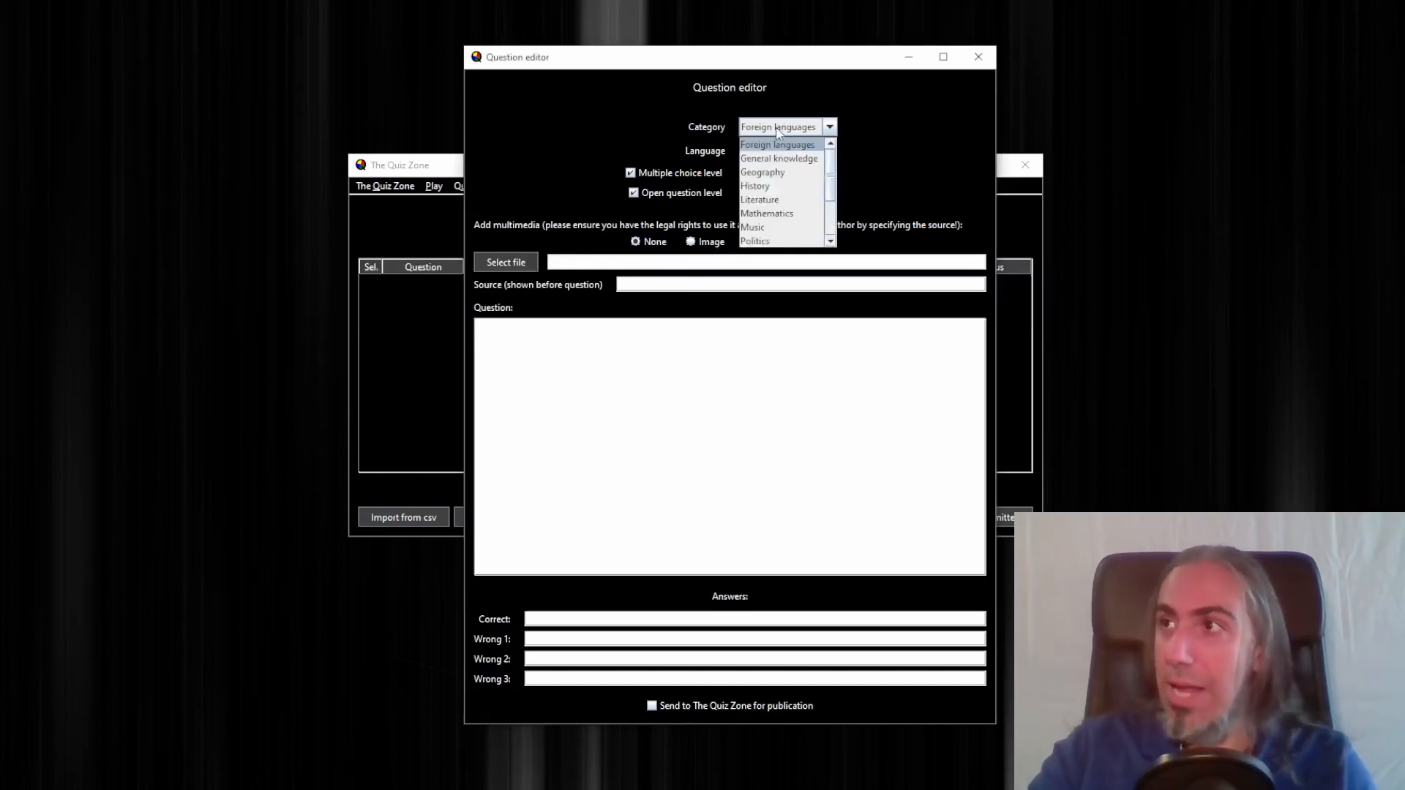
click(777, 213)
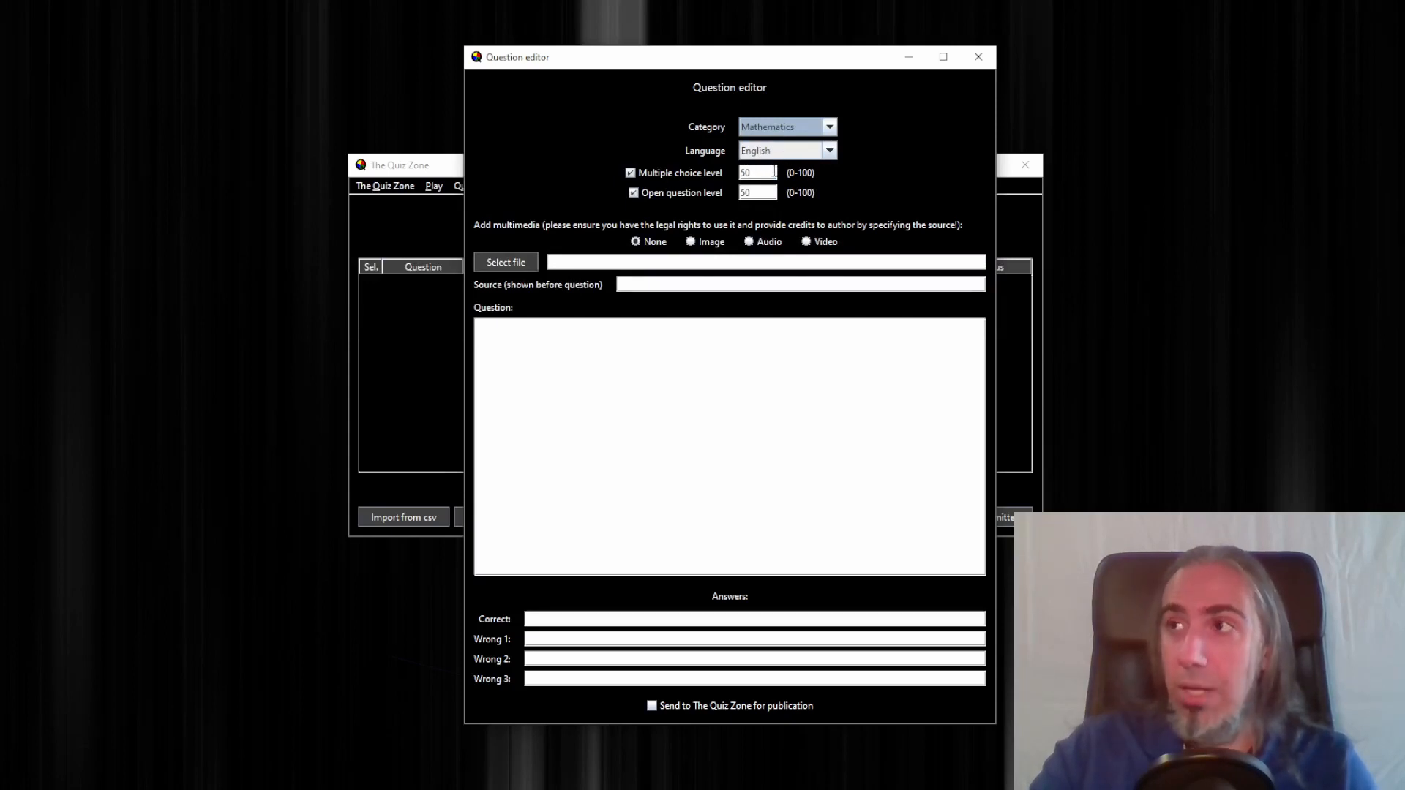
Set the multiple choice level to 10 and the open question level to 15
drag(774, 173, 740, 172)
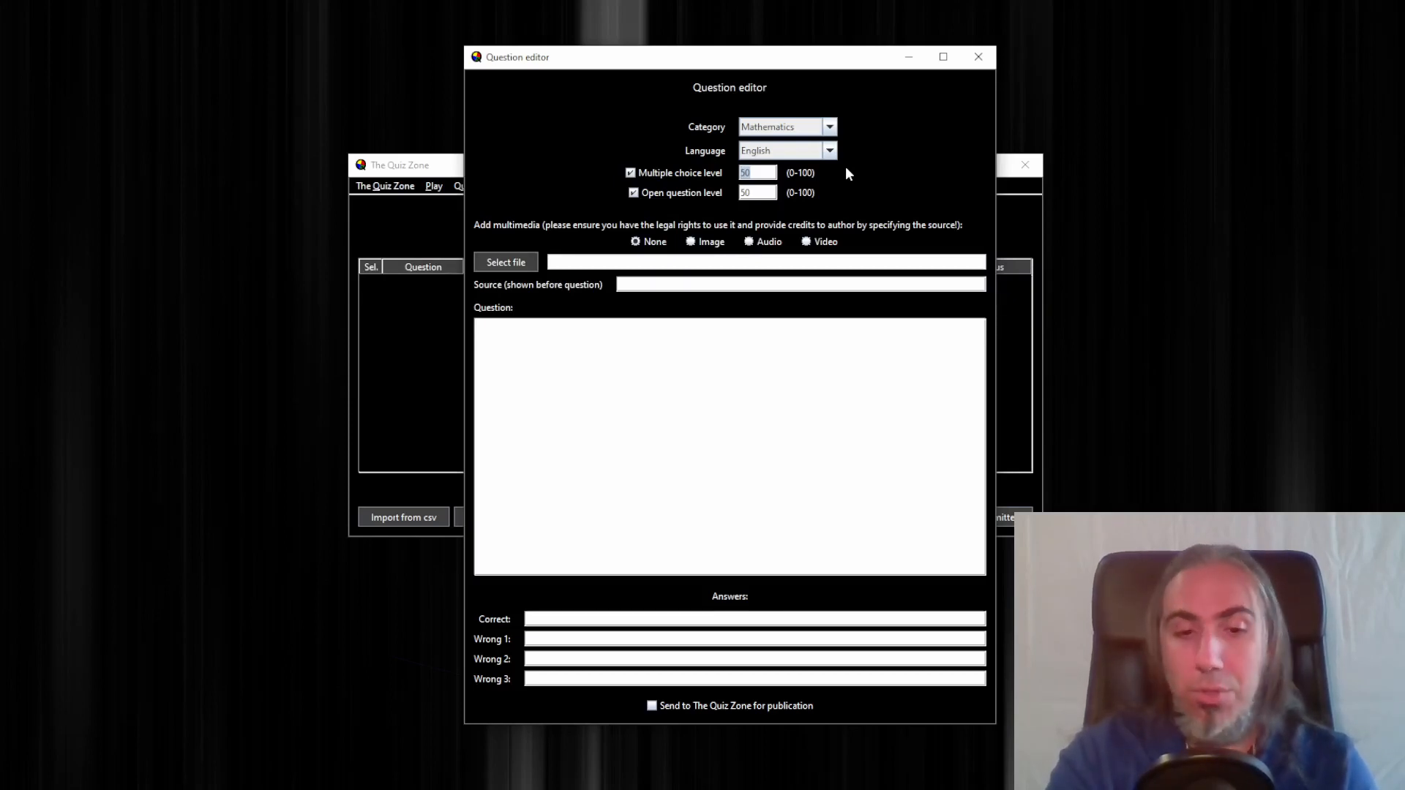
text(5)
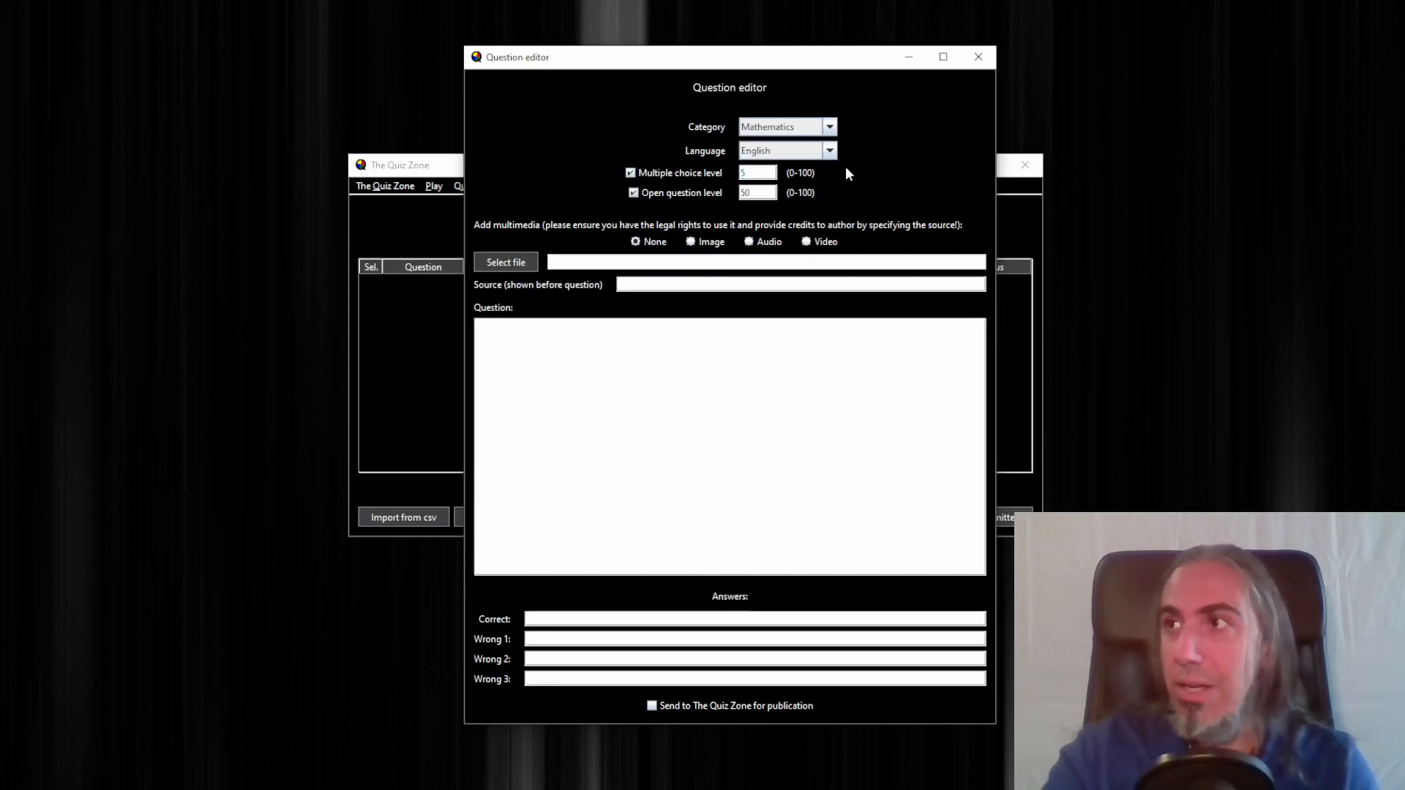
double_click(759, 190)
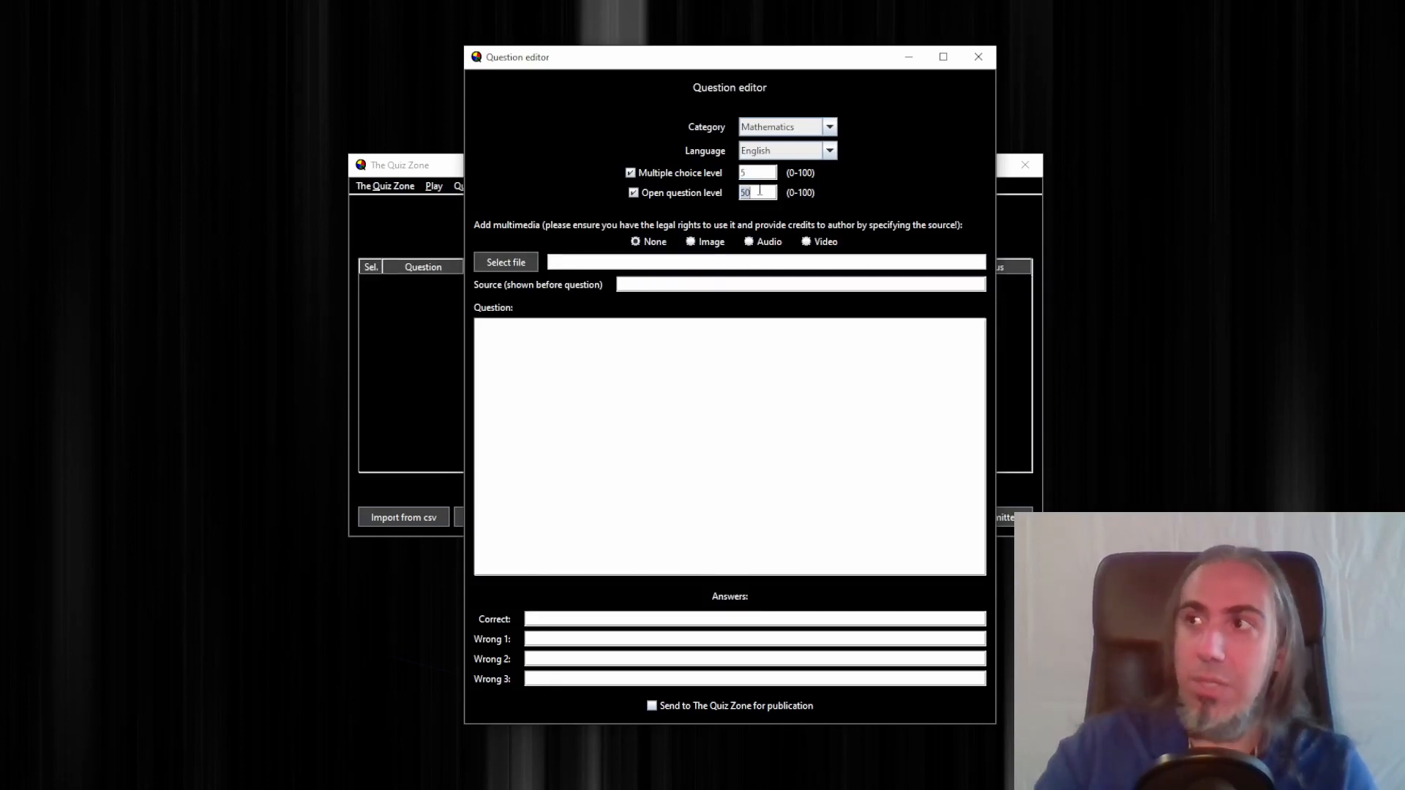
text(1)
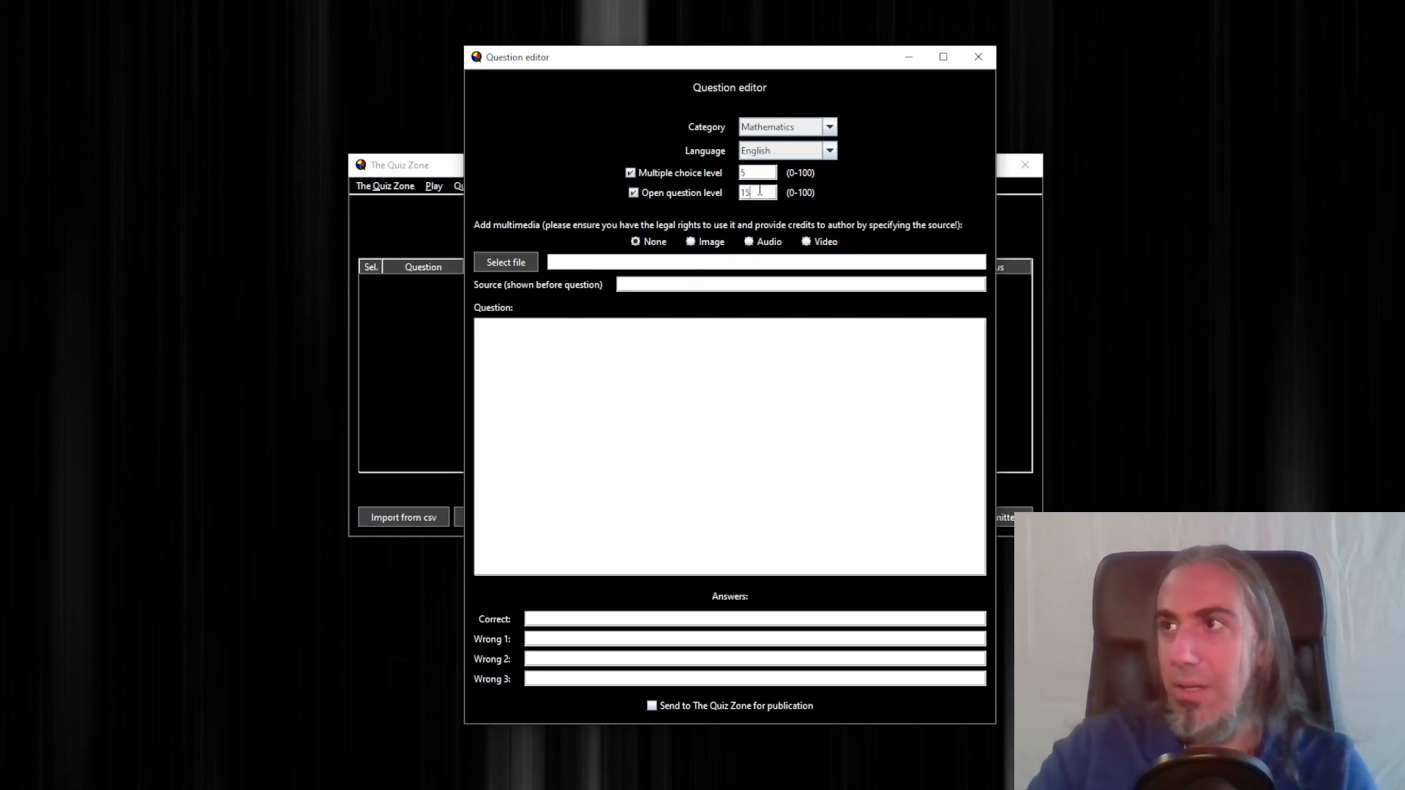
text(5)
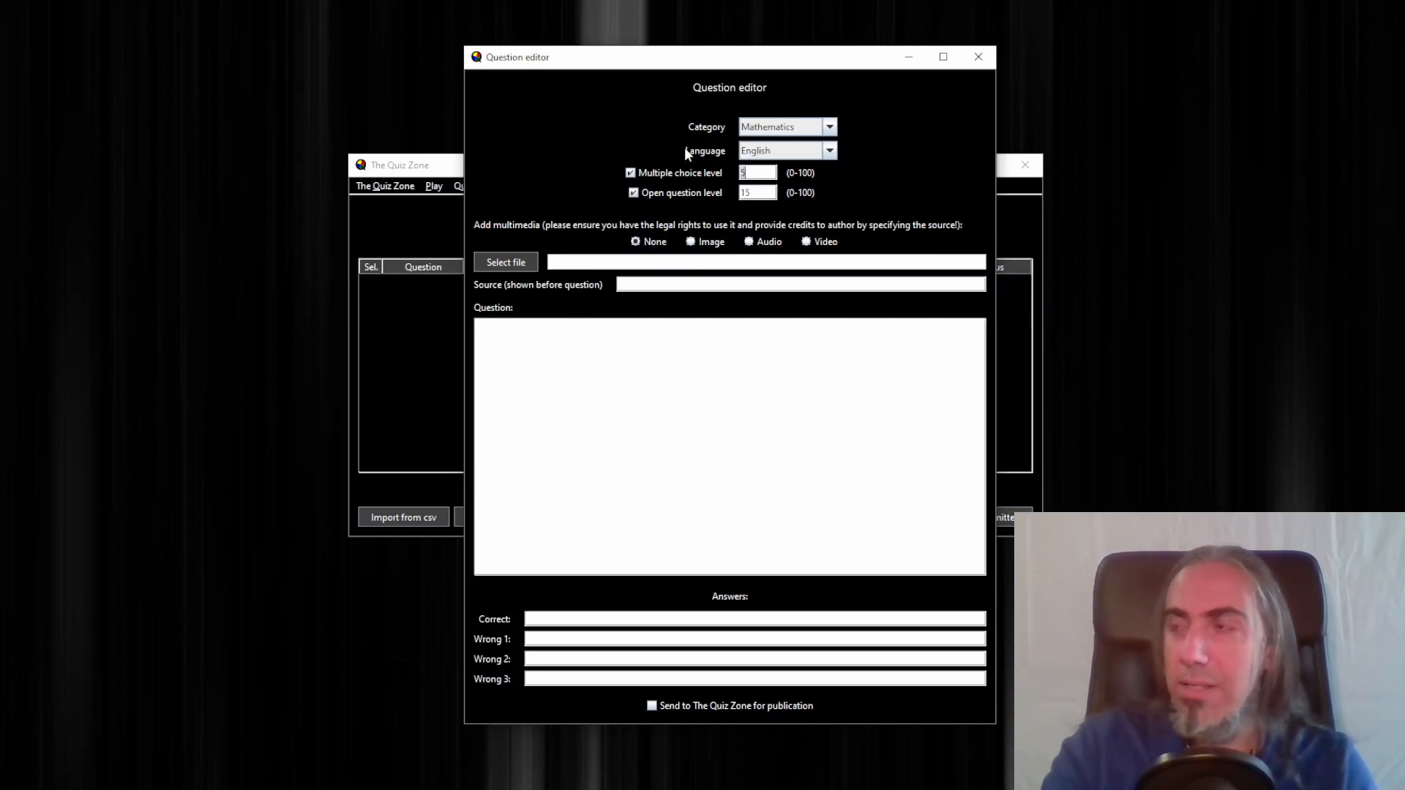
text(10)
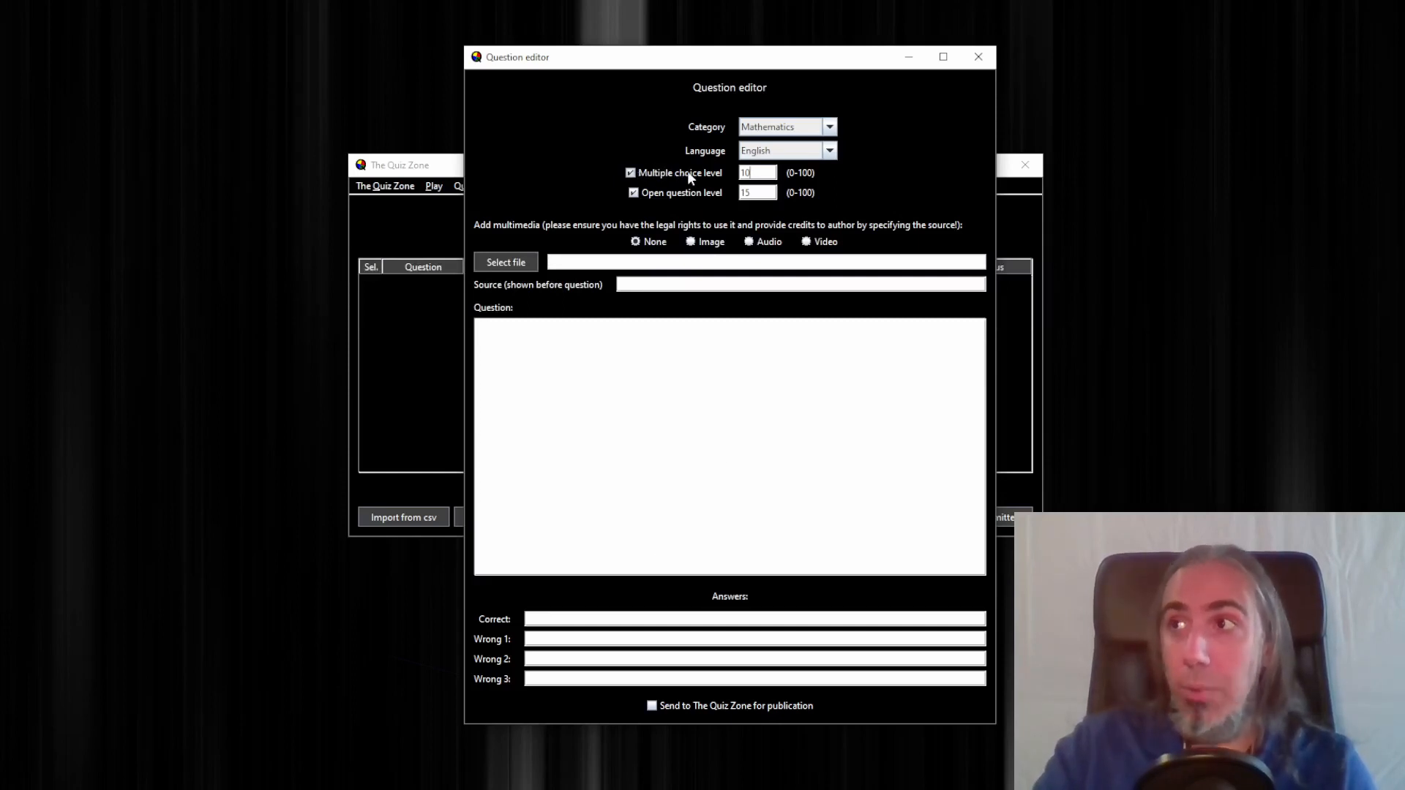
Enter the question text "What's the result of 12x12?"
click(630, 173)
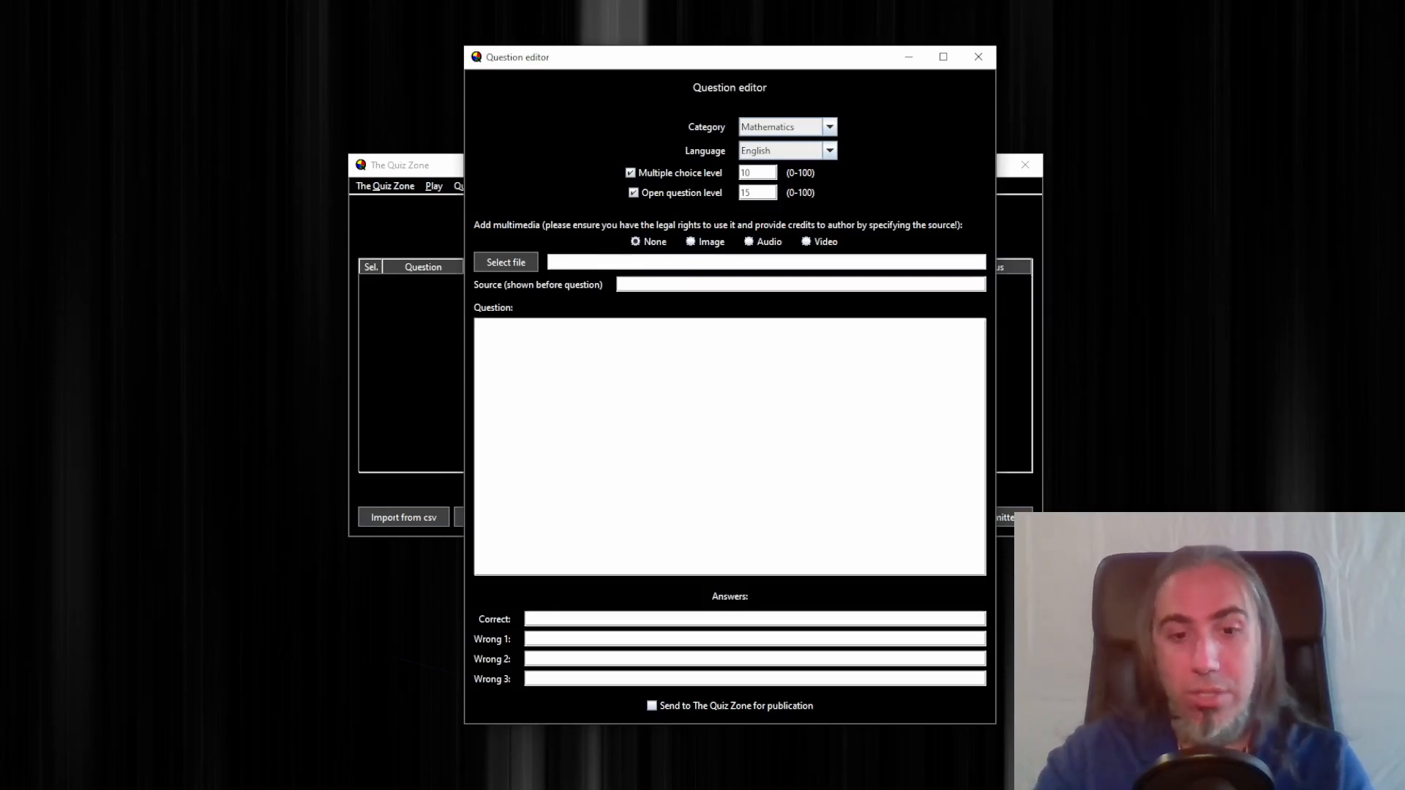
text(What's)
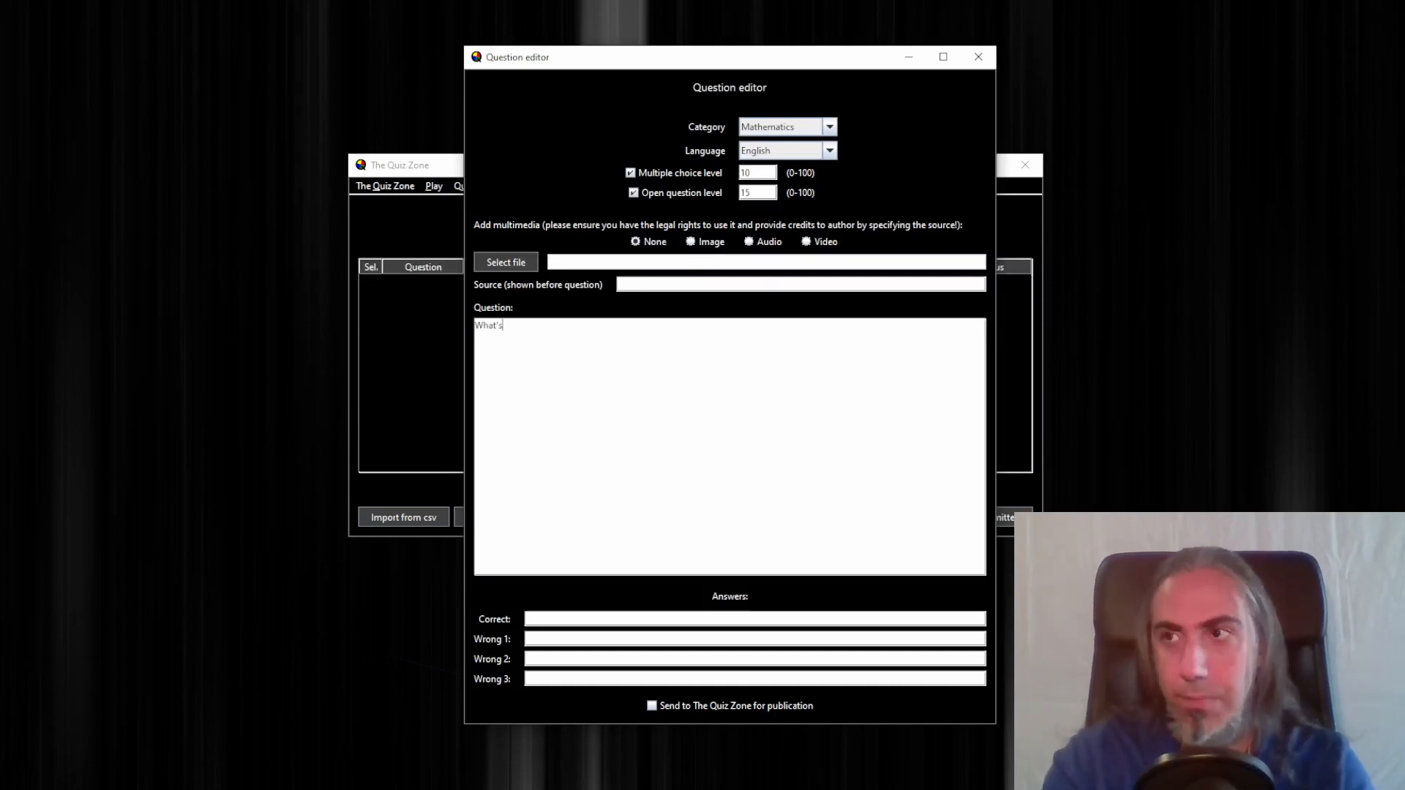
text( the result of 12)
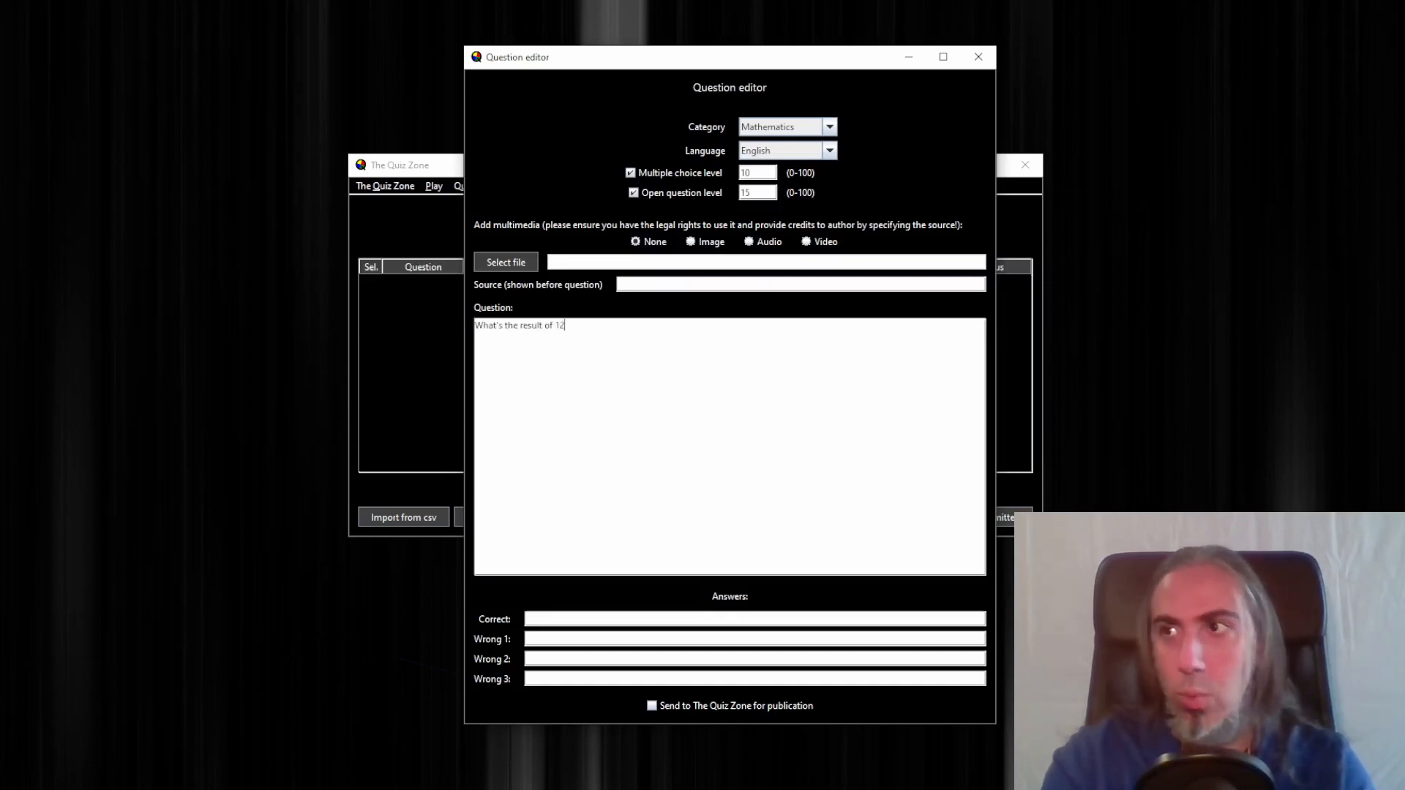
text(x12?)
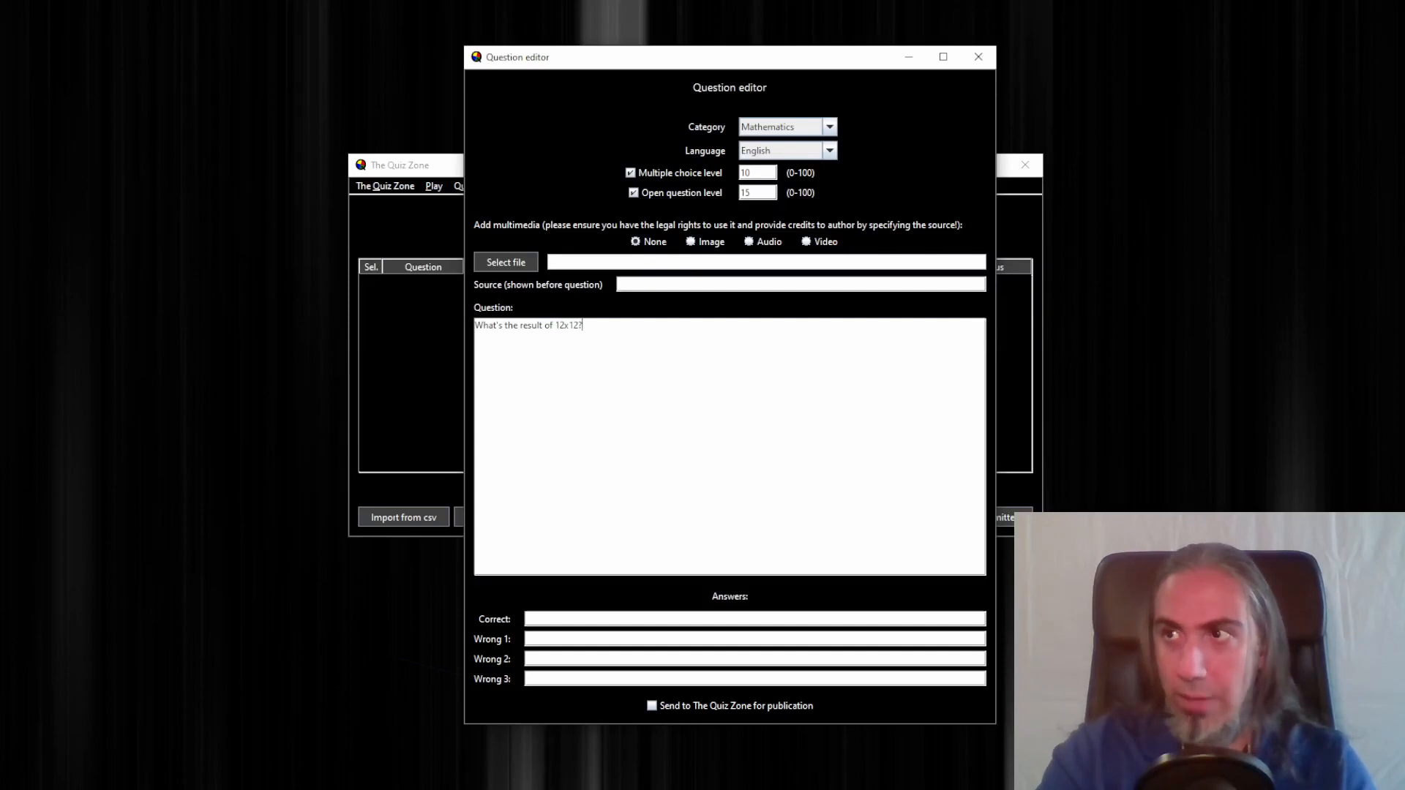
Fill in the correct answer 144 and the wrong answers 120, 156 and 210
click(742, 619)
text(144)
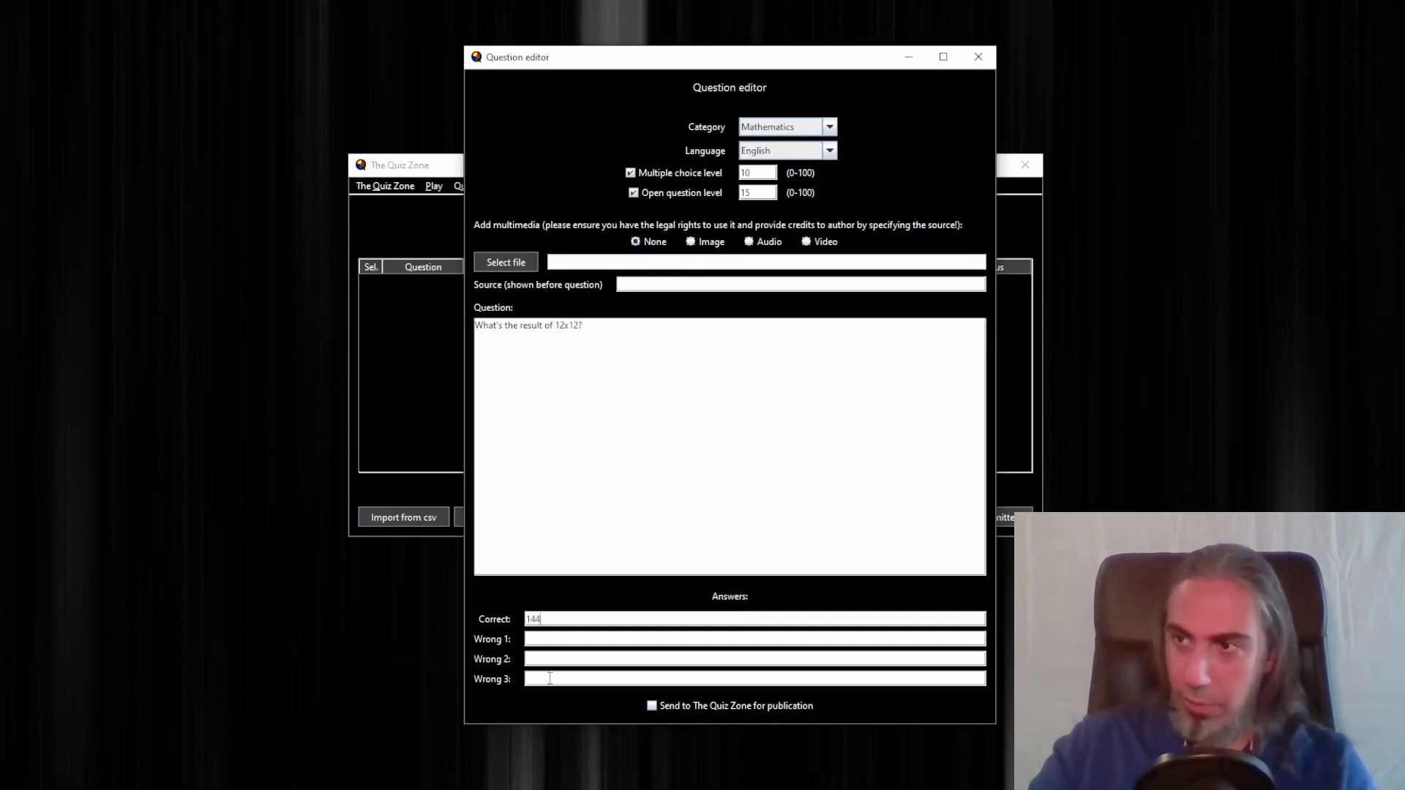
click(558, 636)
text(120)
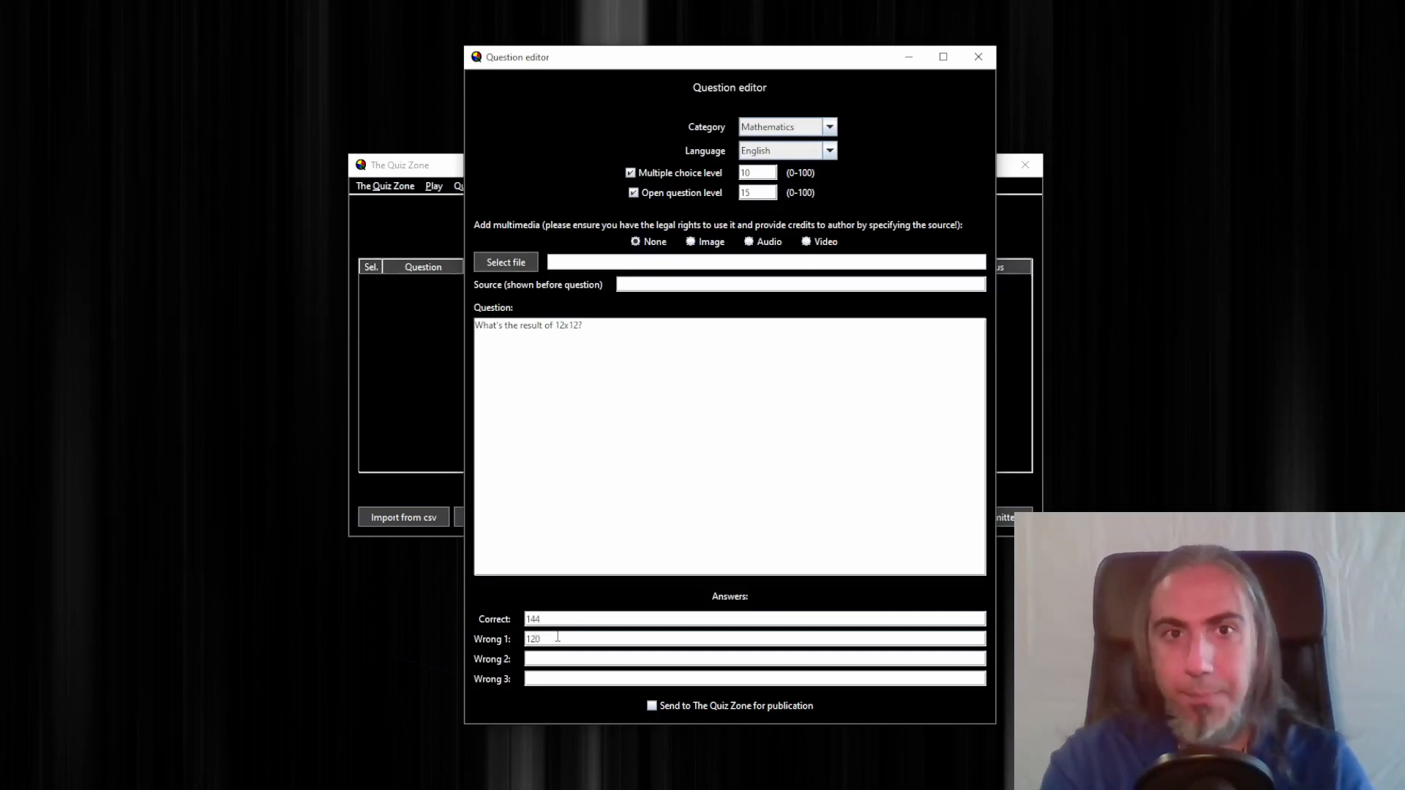
text(156)
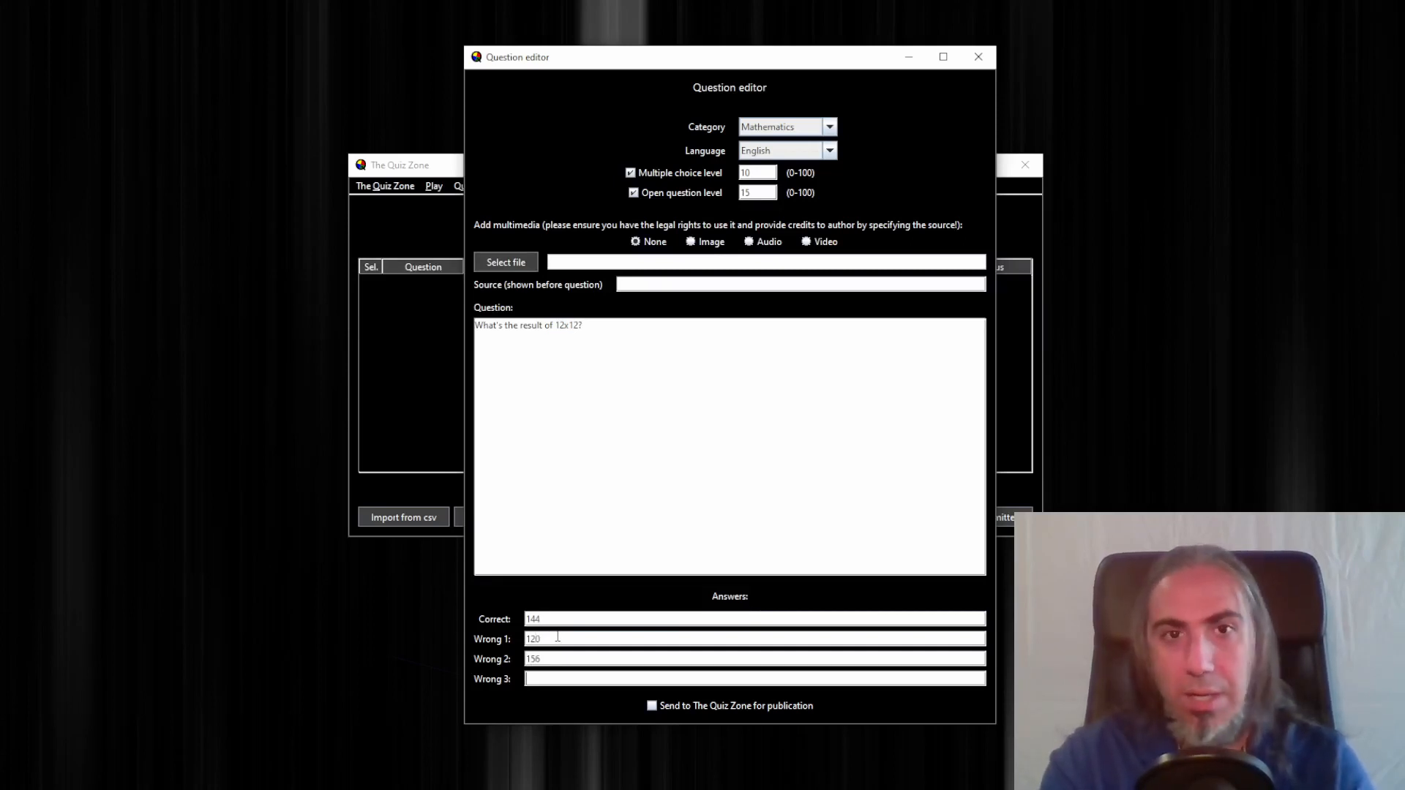
key(Tab)
text(210)
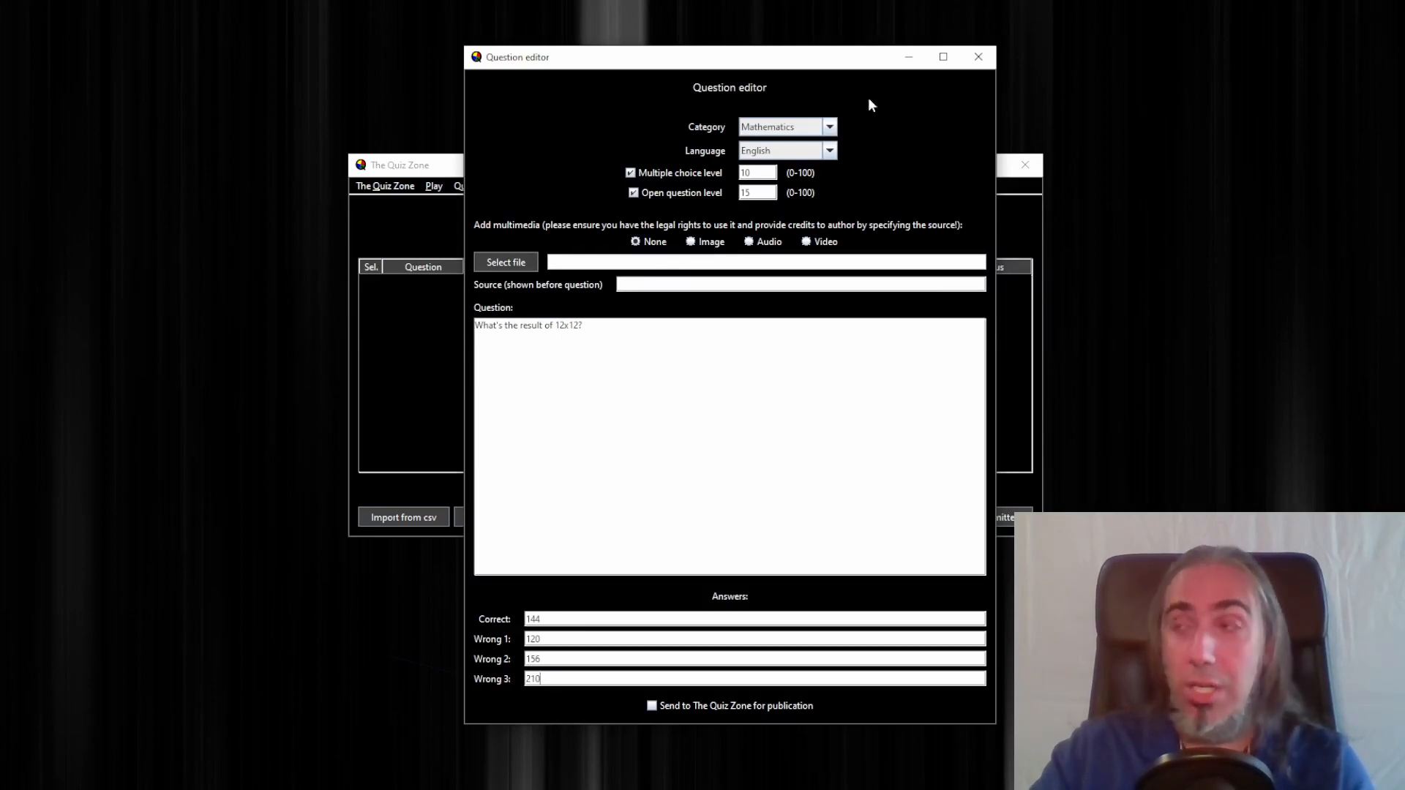
Close the editor to save the question and widen the Question column of the list
click(985, 58)
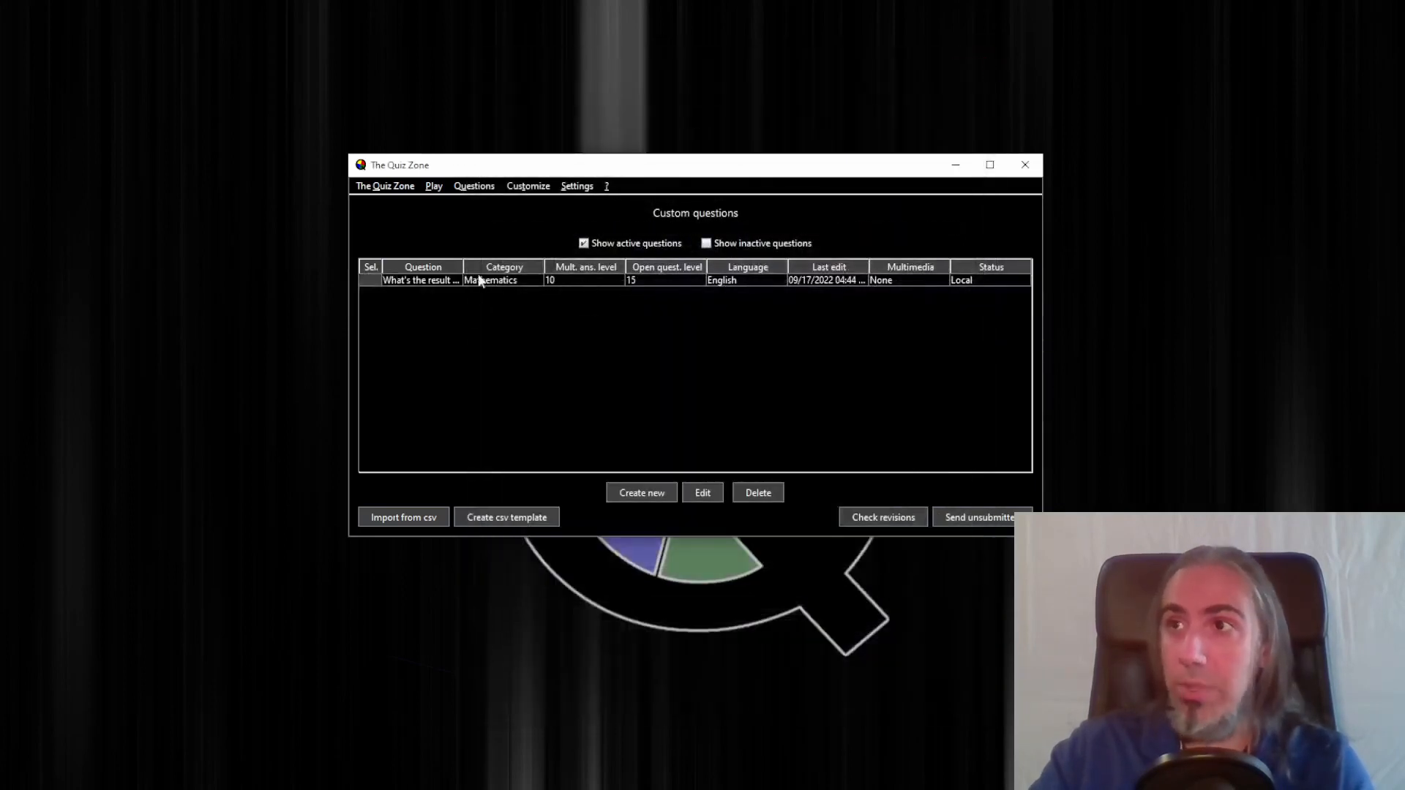
drag(463, 267, 528, 267)
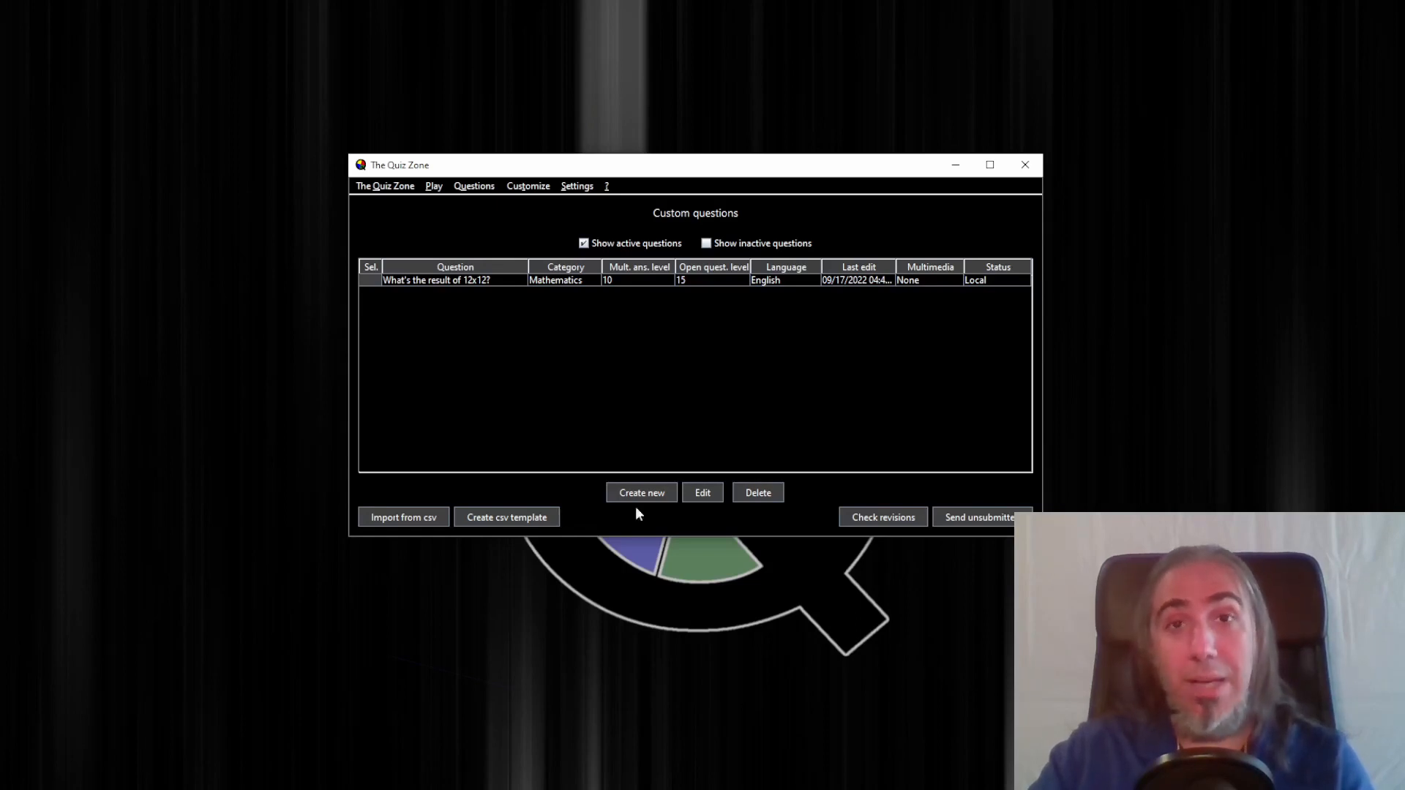
Start another new question with a Custom category named Landmarks
click(623, 490)
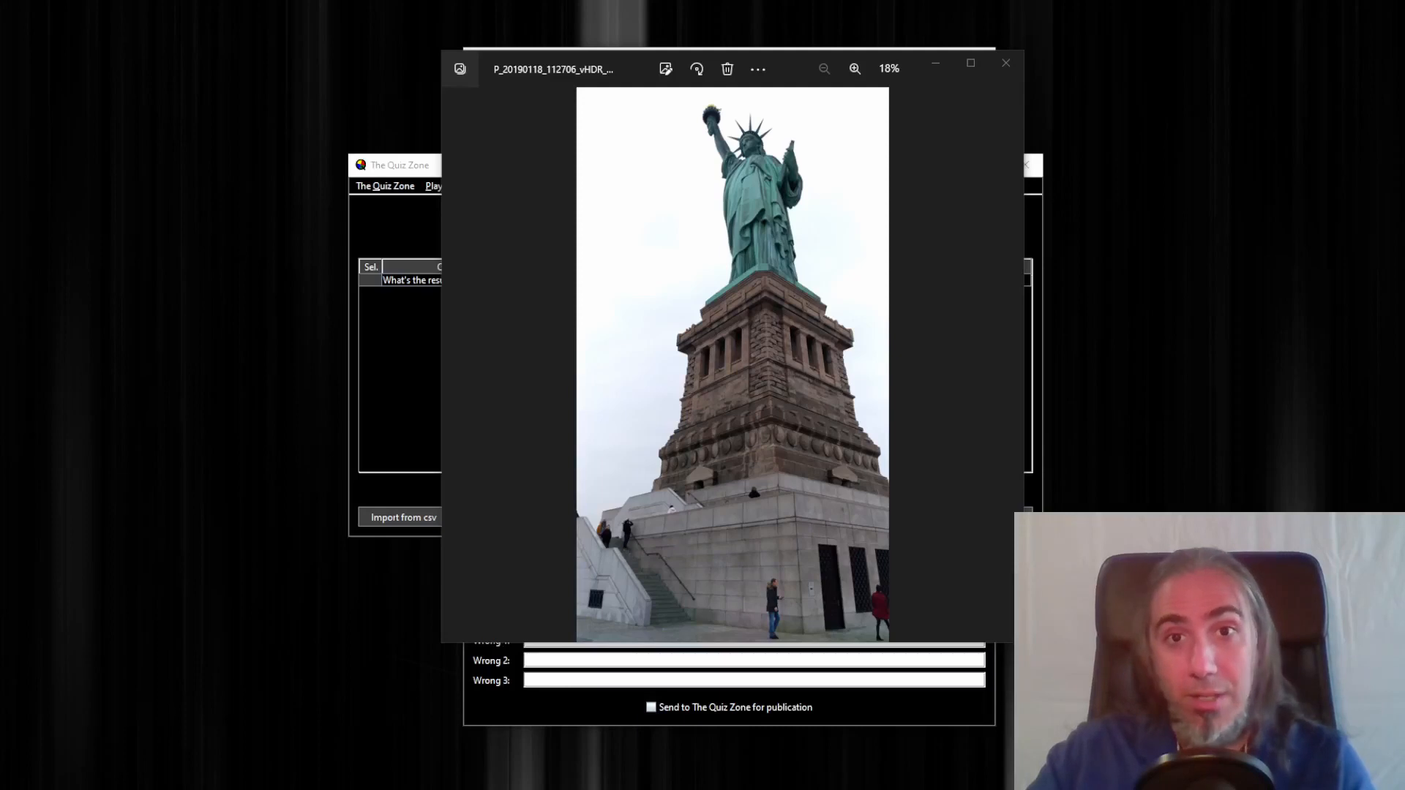
click(1006, 64)
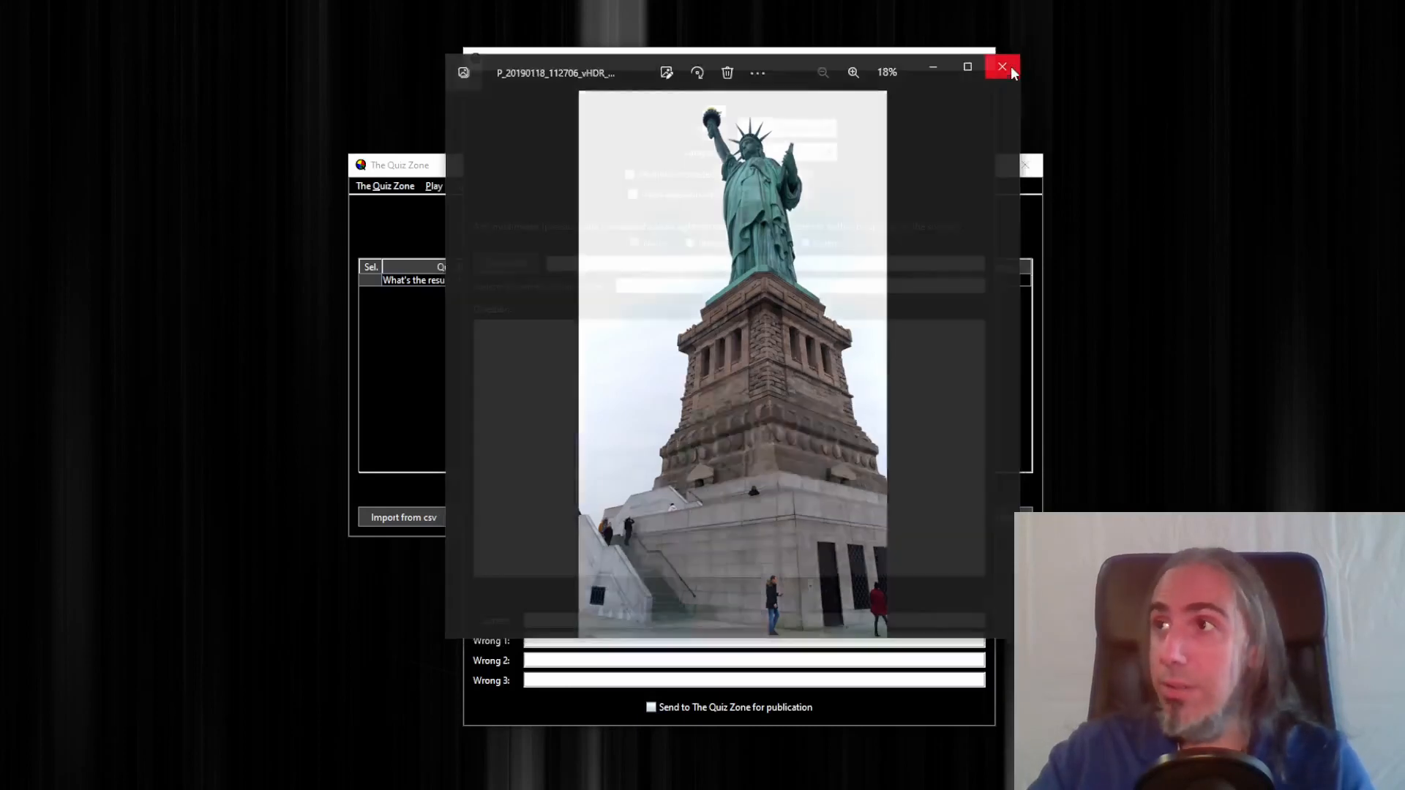
click(765, 134)
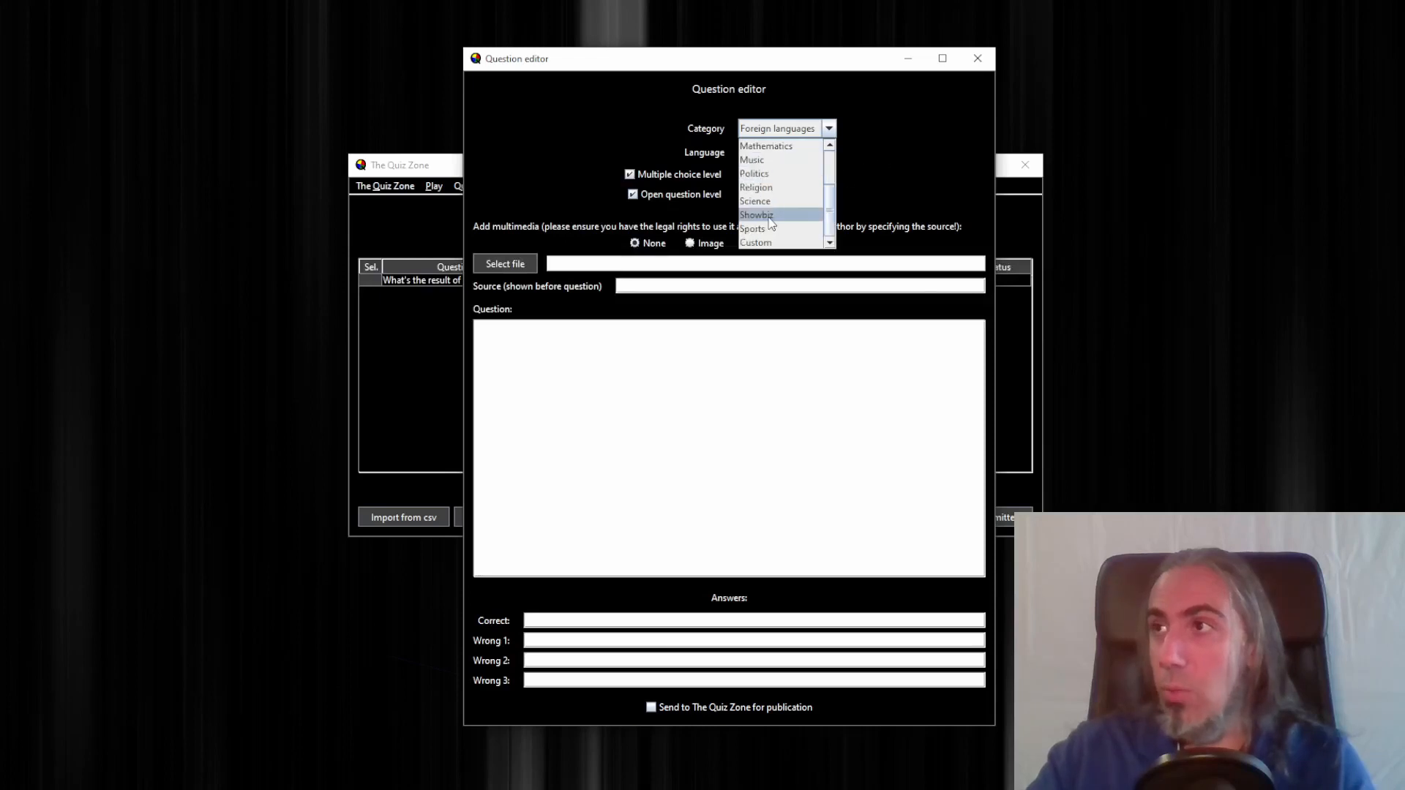
scroll(776, 226, down, 2)
click(775, 244)
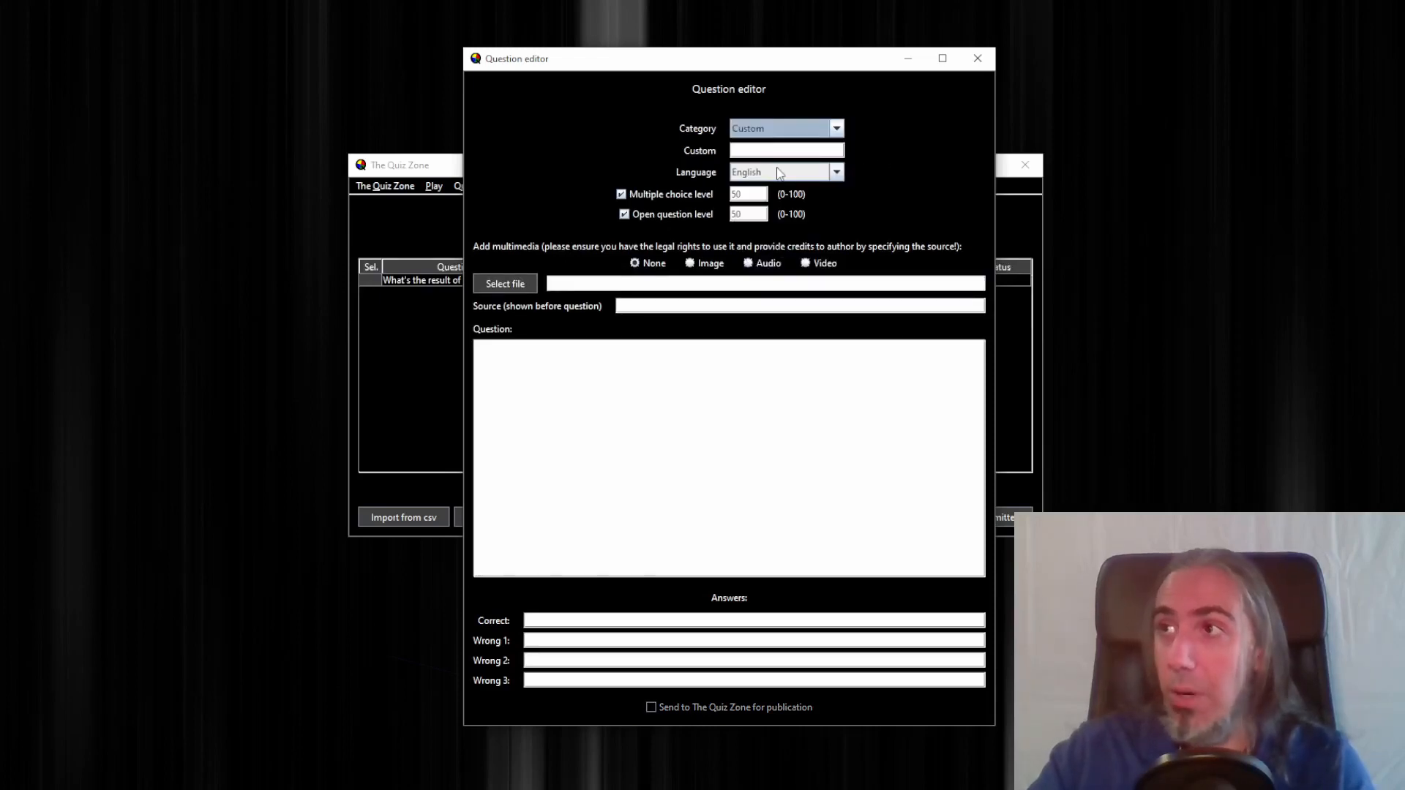
click(764, 149)
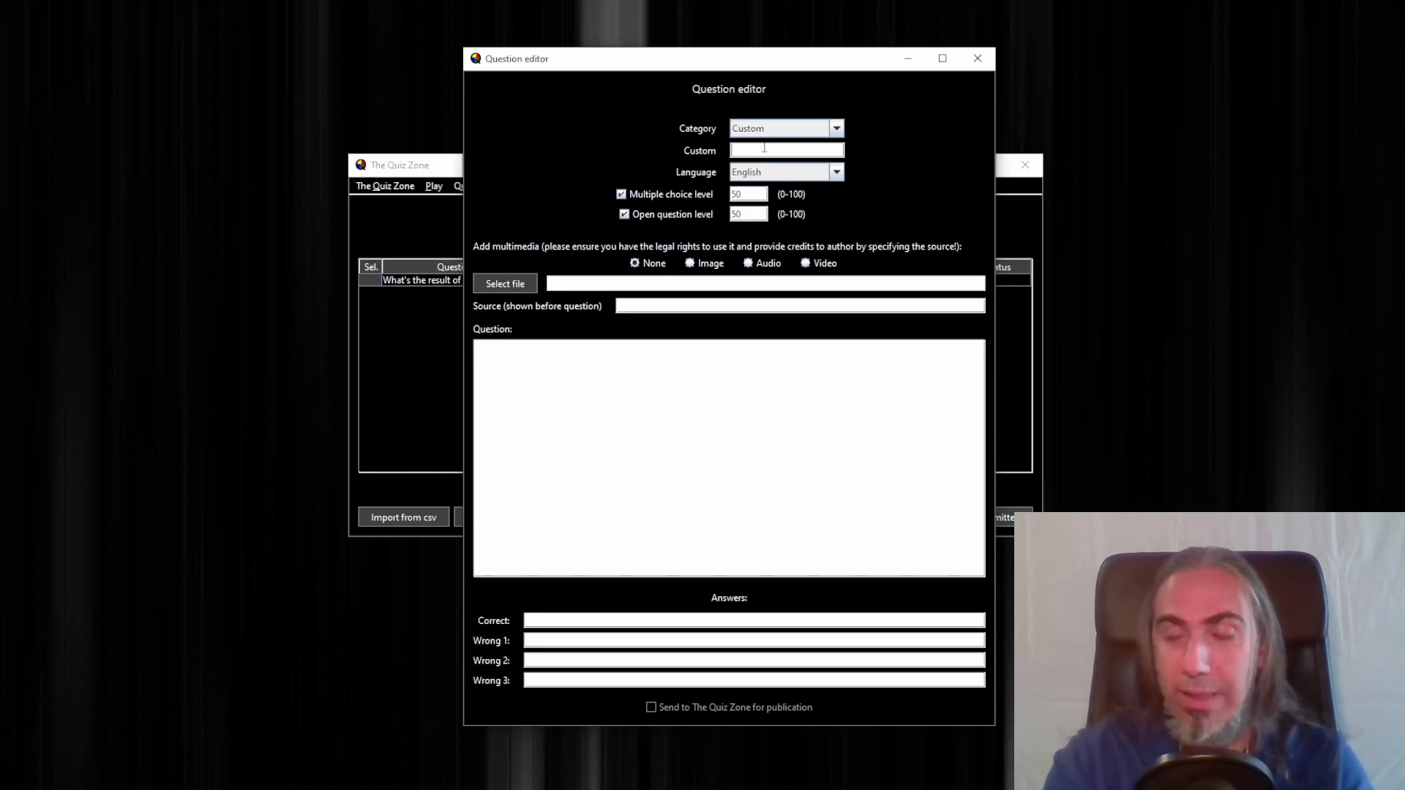
text(rks)
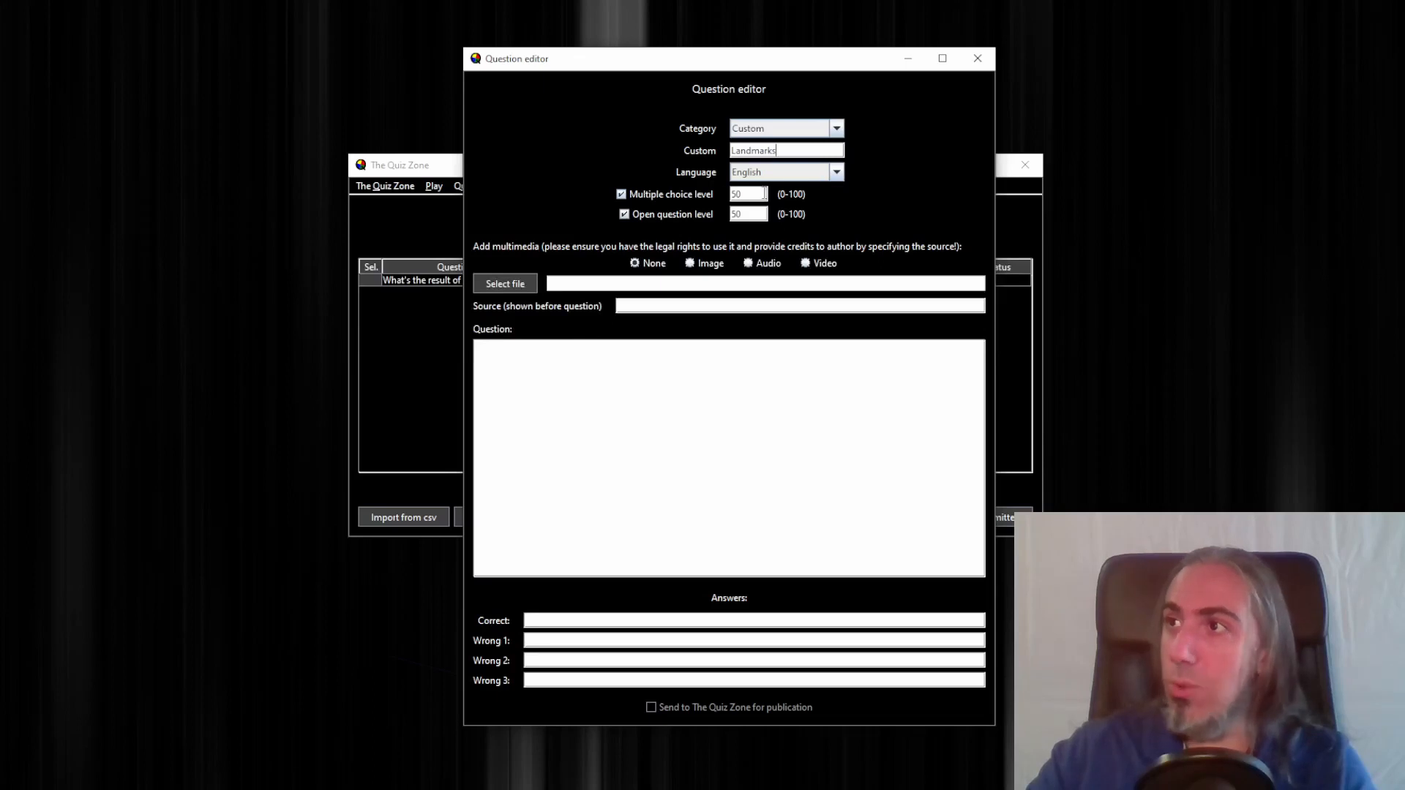
Set the multiple choice level to 5 and the open question level to 10
drag(765, 194, 731, 194)
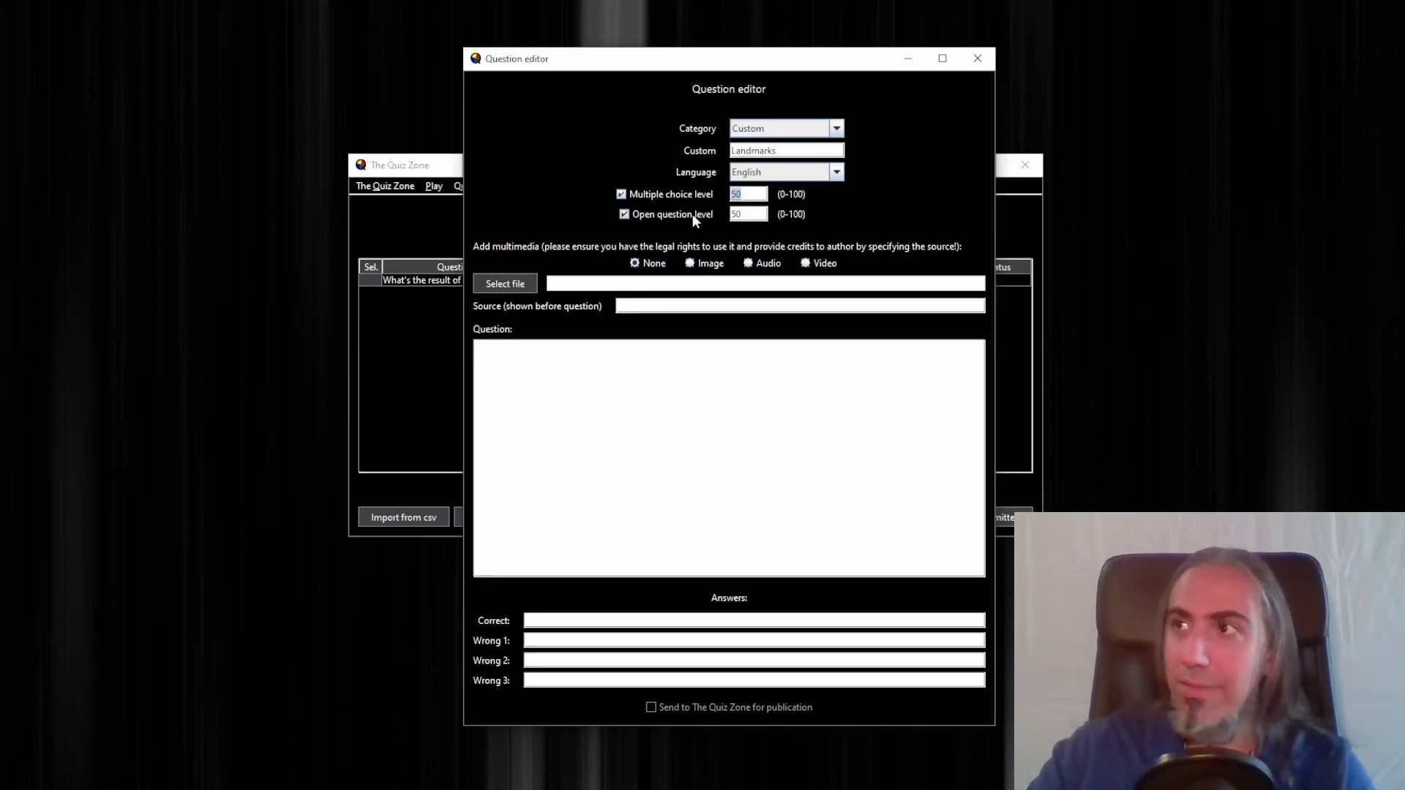
text(5)
double_click(734, 215)
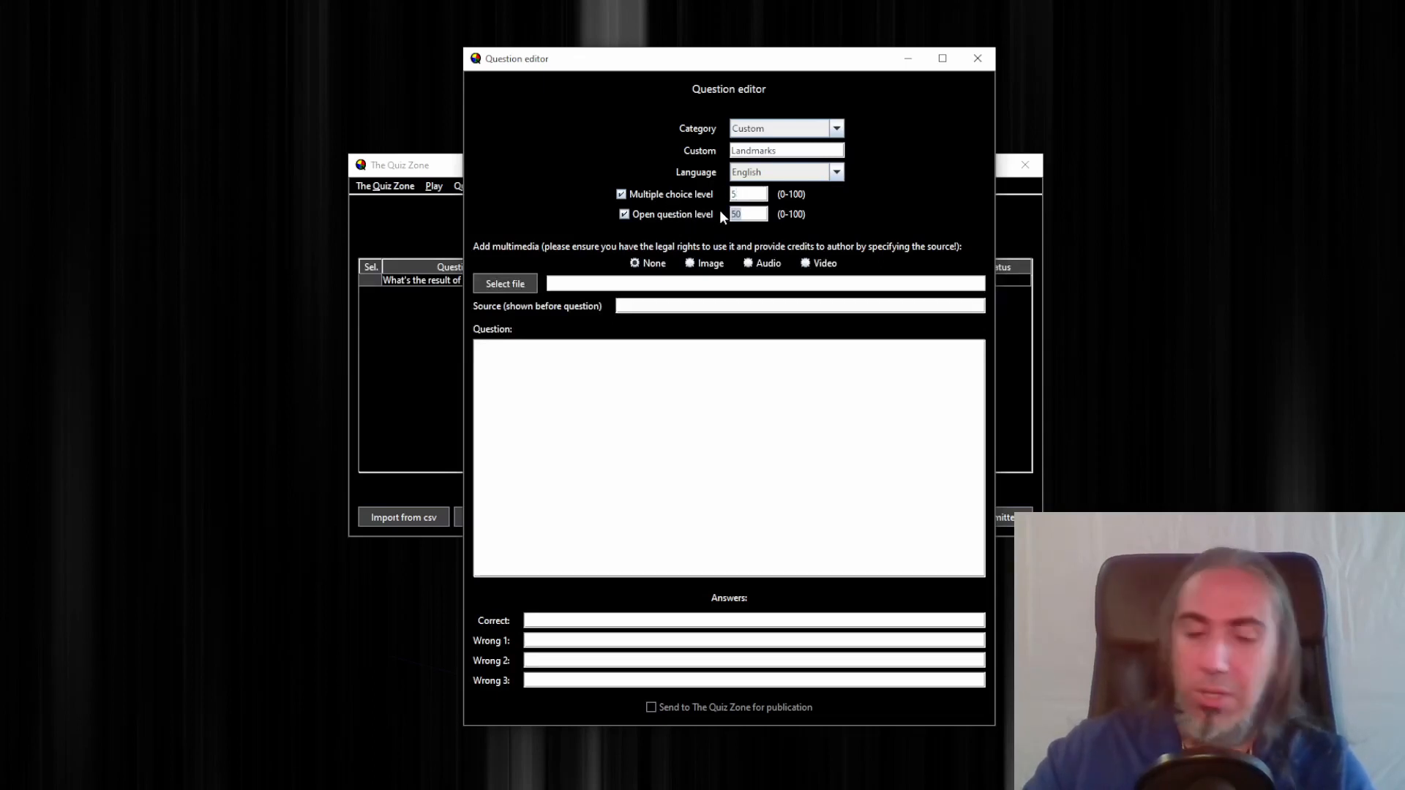
text(10)
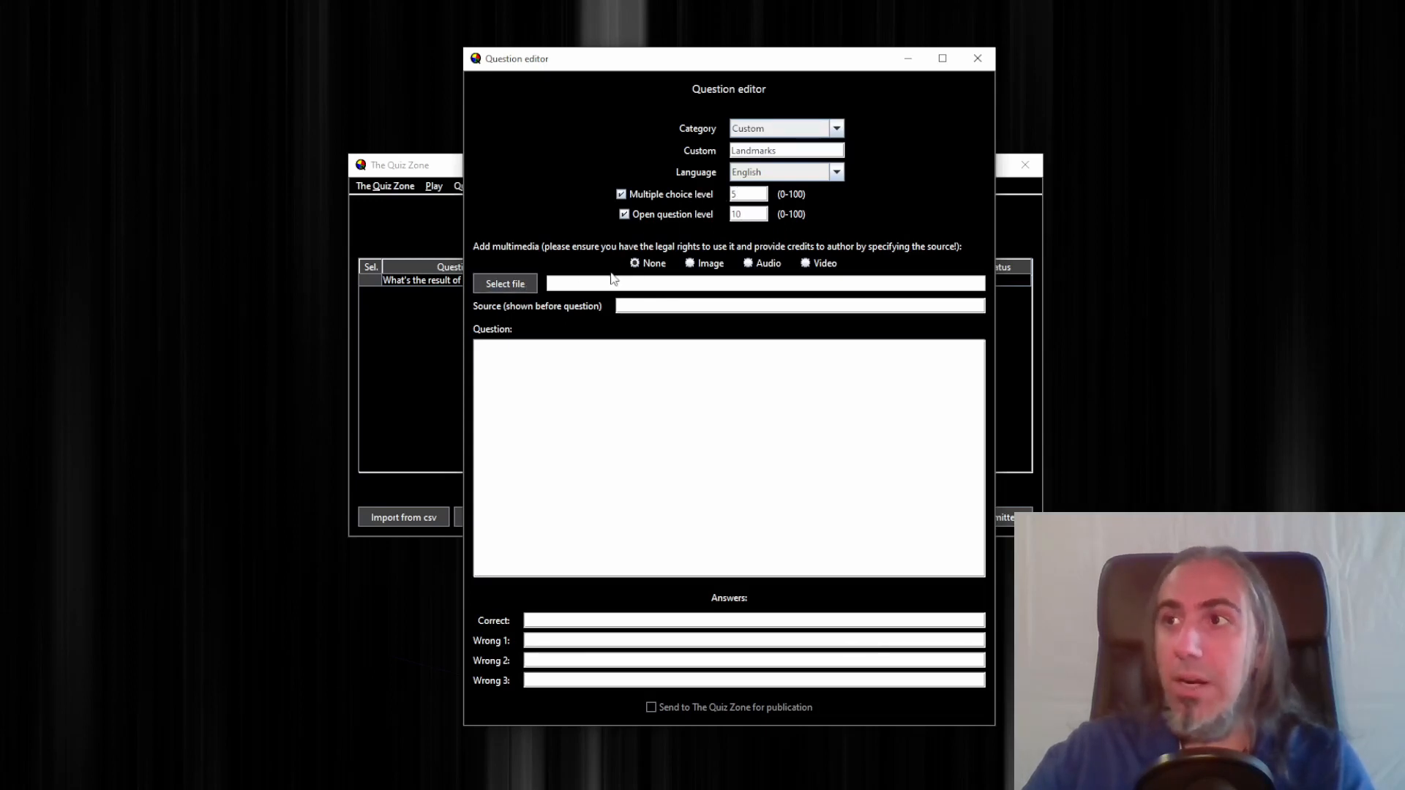
Attach the image P_20190118_112706_vHDR_Auto.jpg as the question's multimedia, choosing Image as the type
click(498, 285)
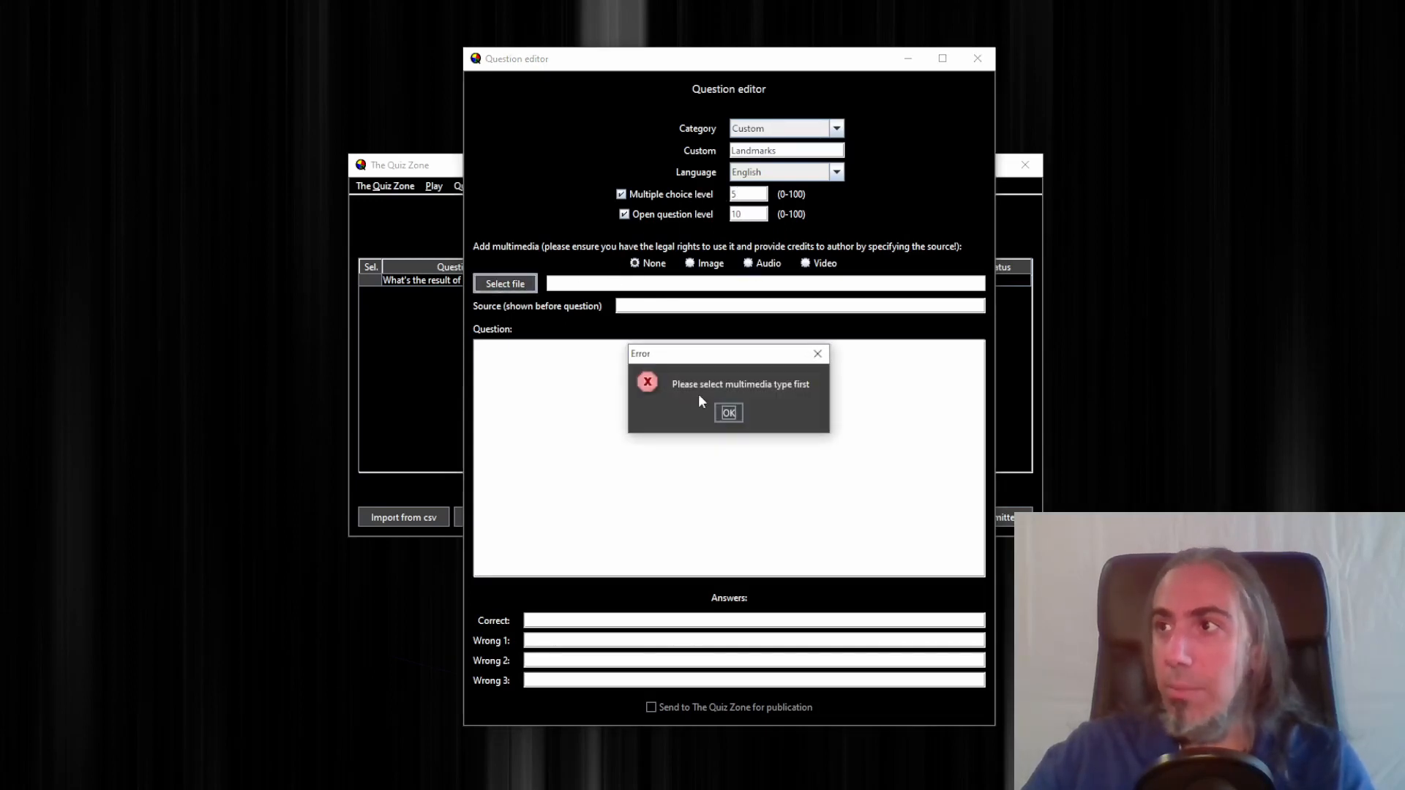
click(728, 413)
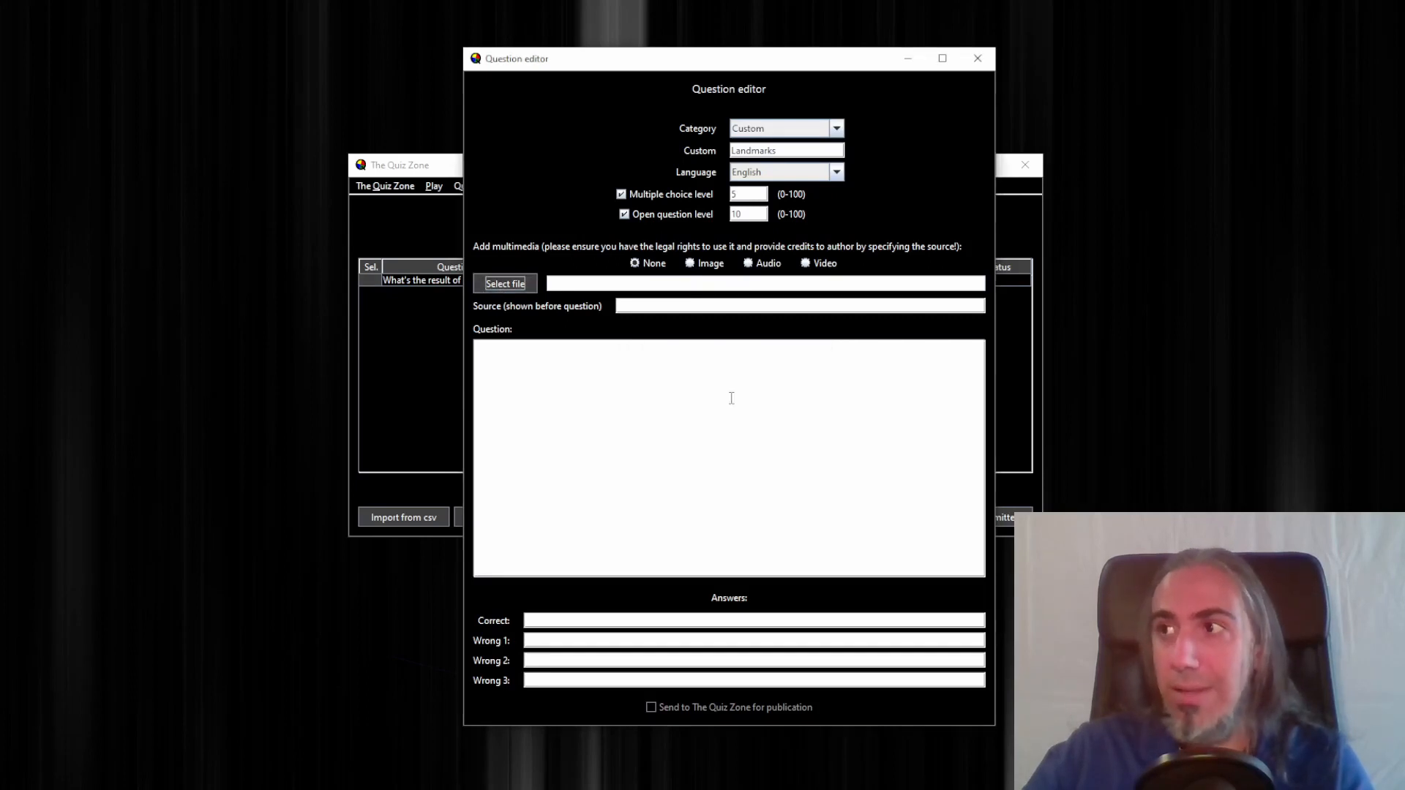
click(707, 265)
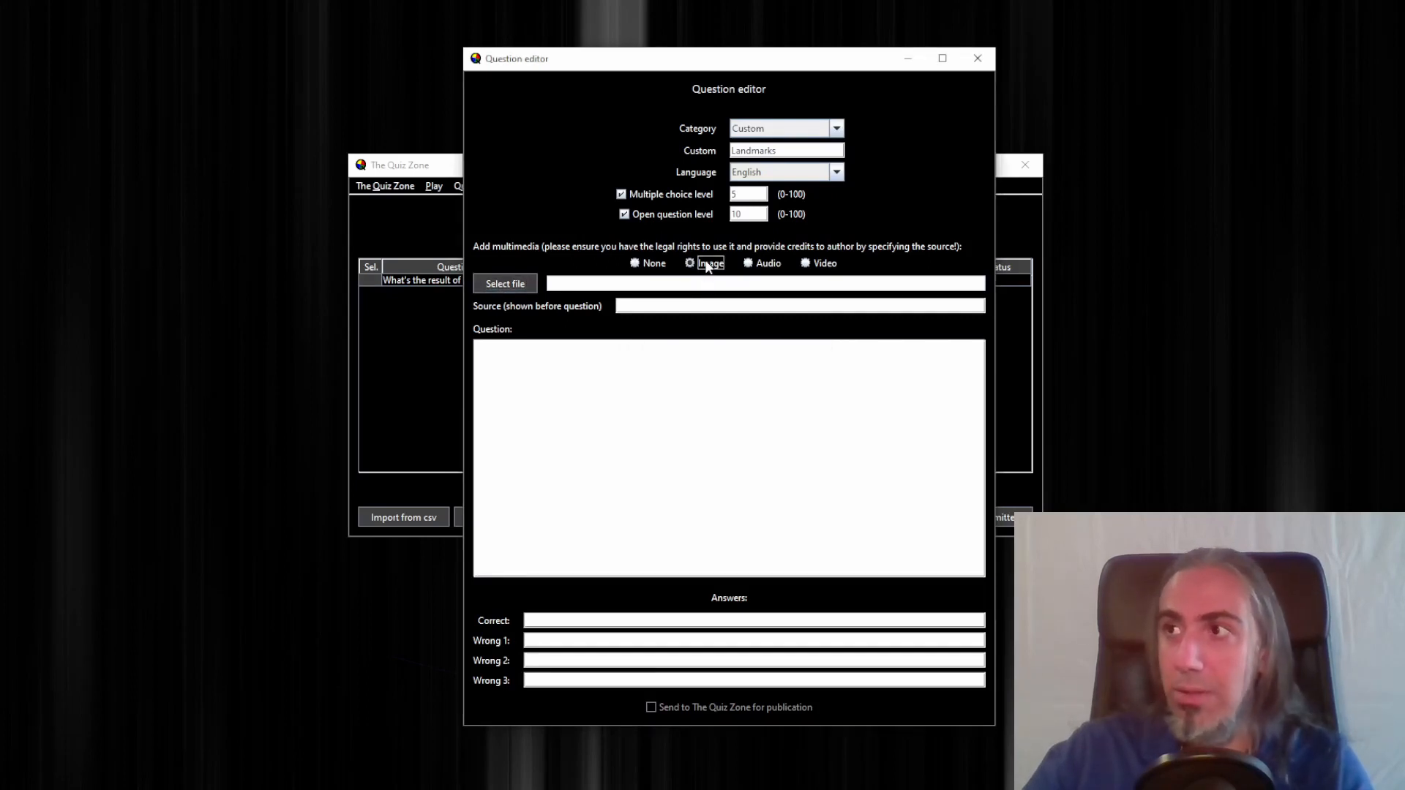
click(505, 285)
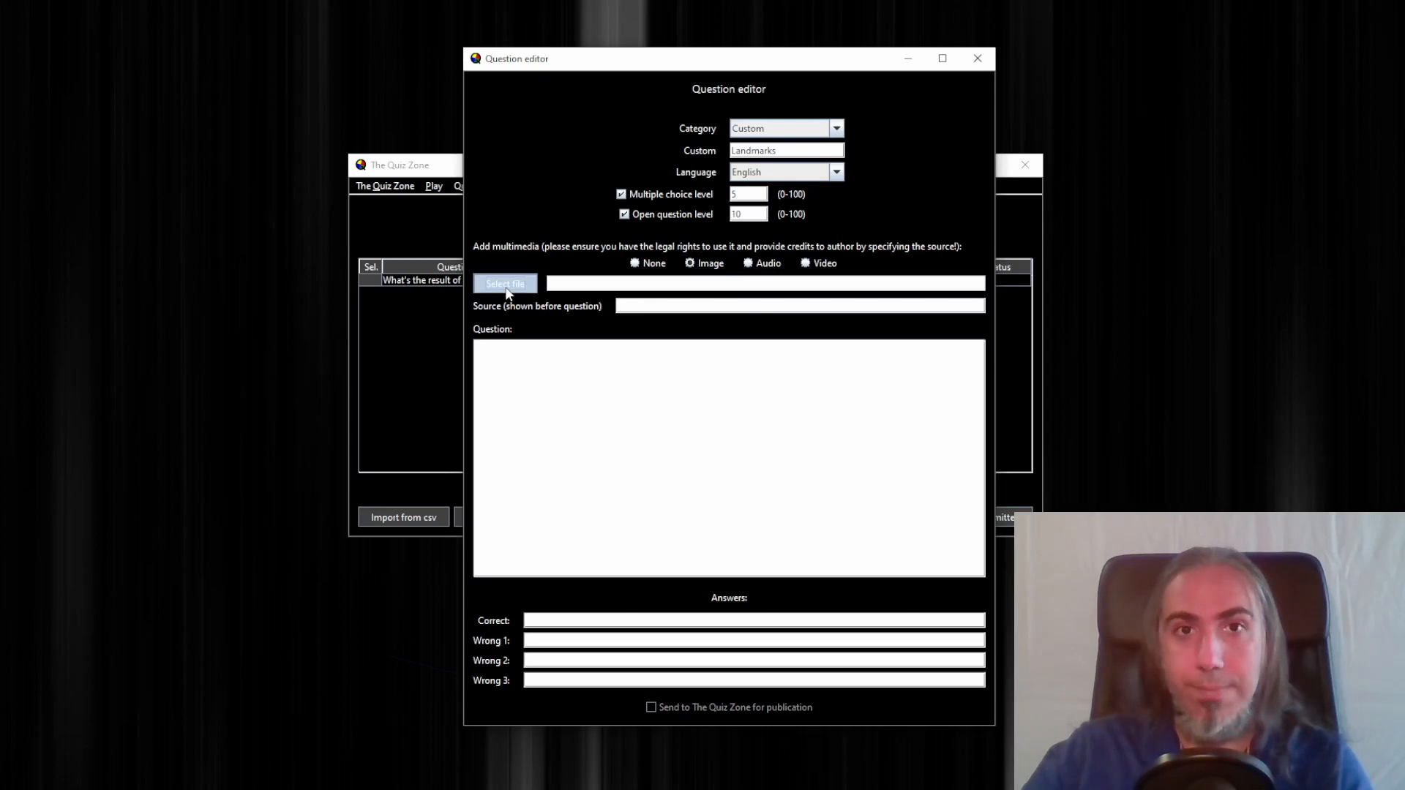
click(658, 323)
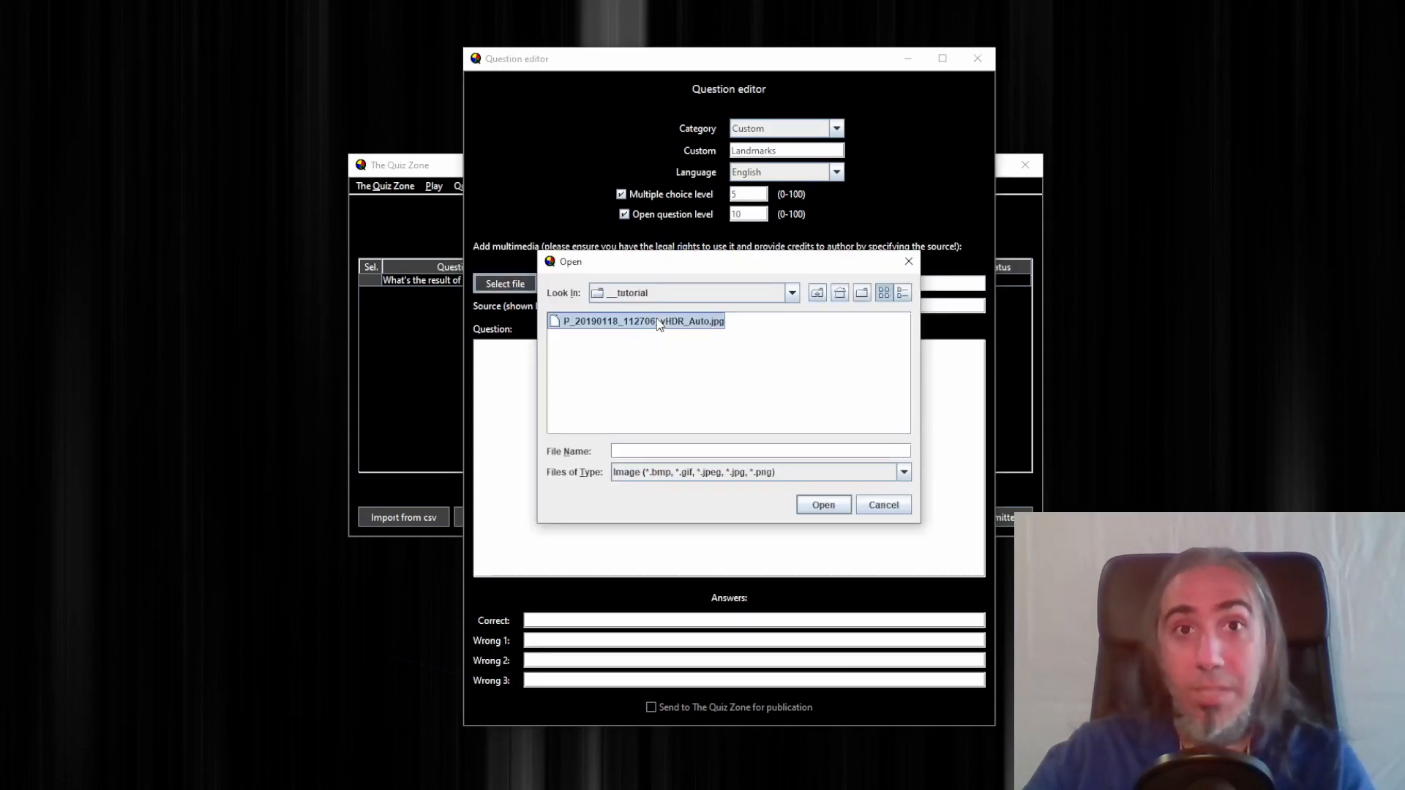
click(823, 506)
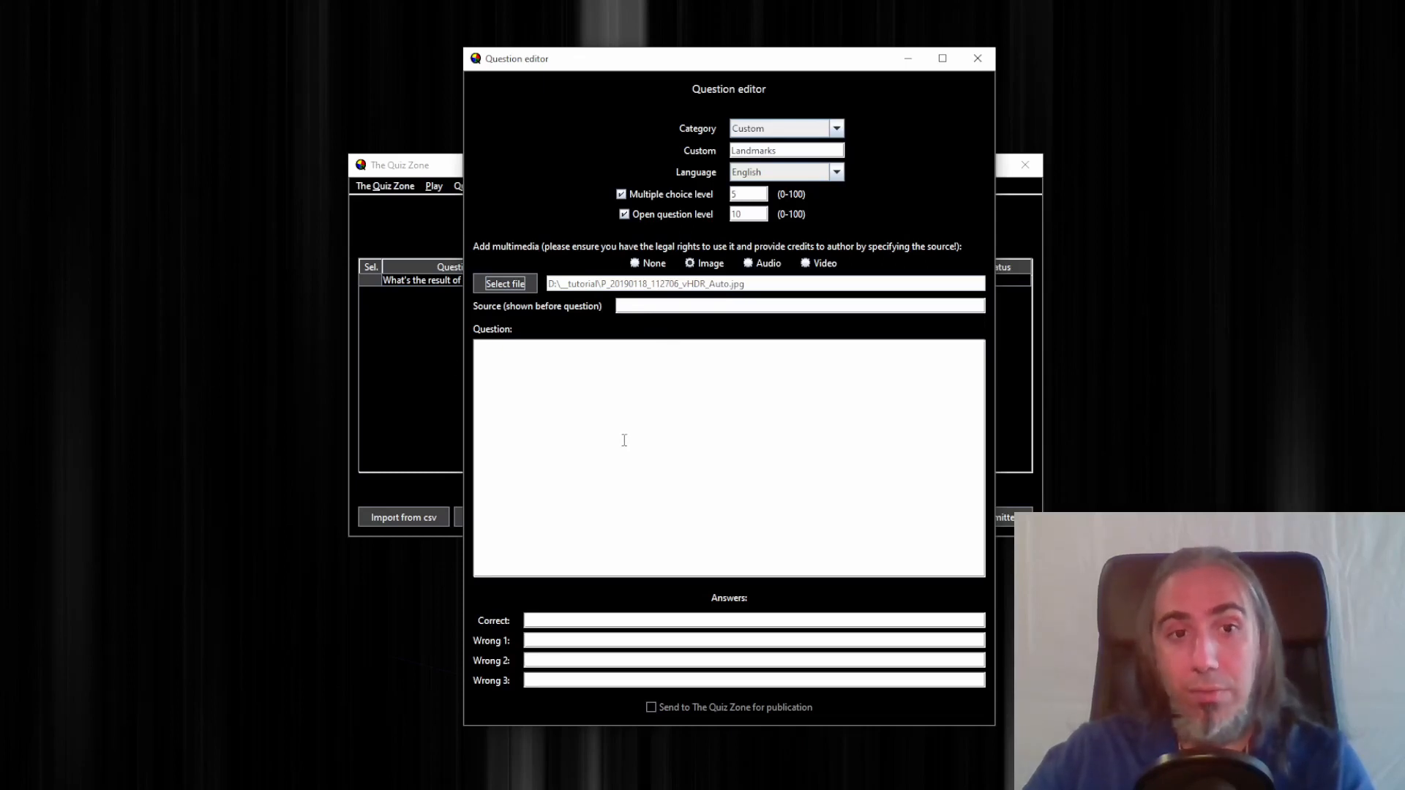
Enter the question text "What's the name of this monument?"
click(620, 373)
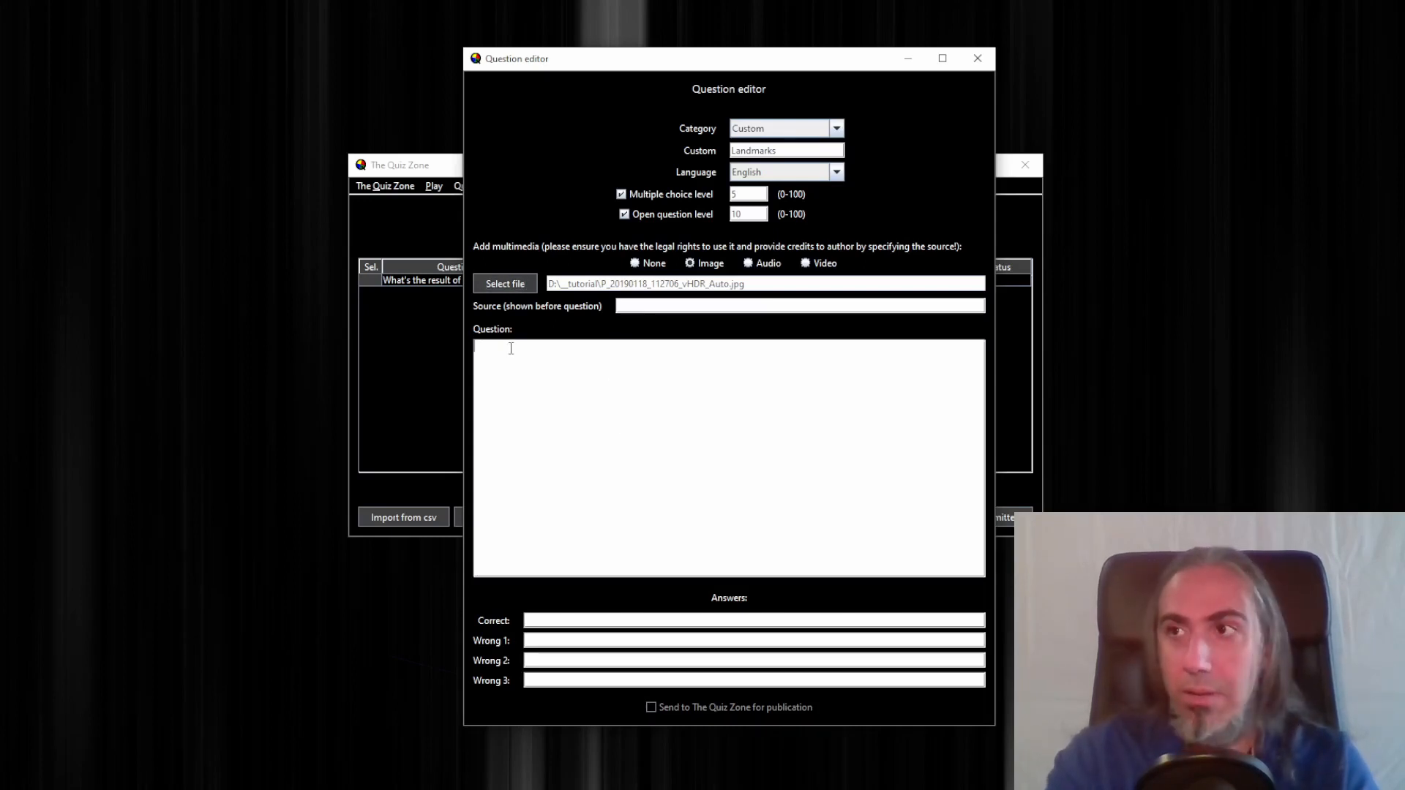
text(What)
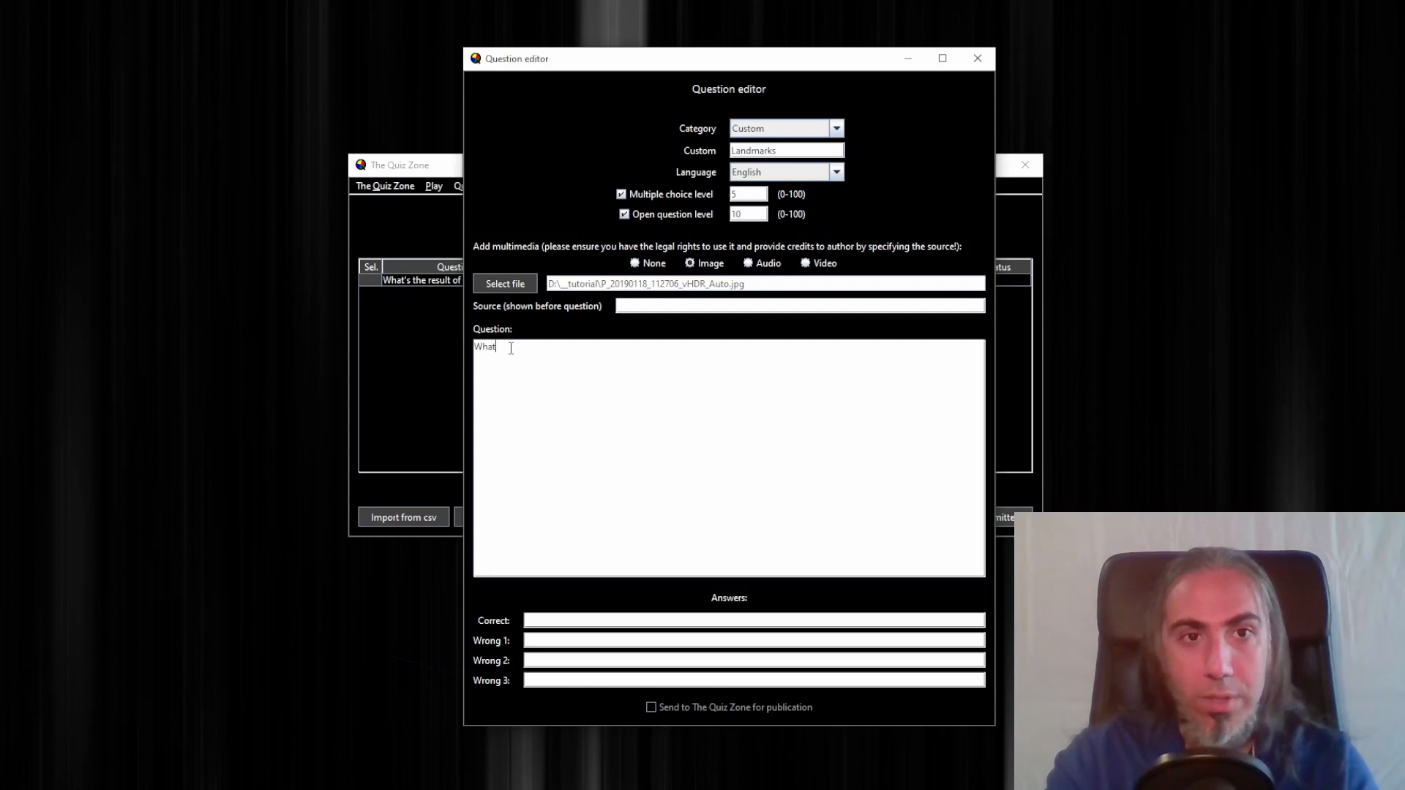
text('s the nam)
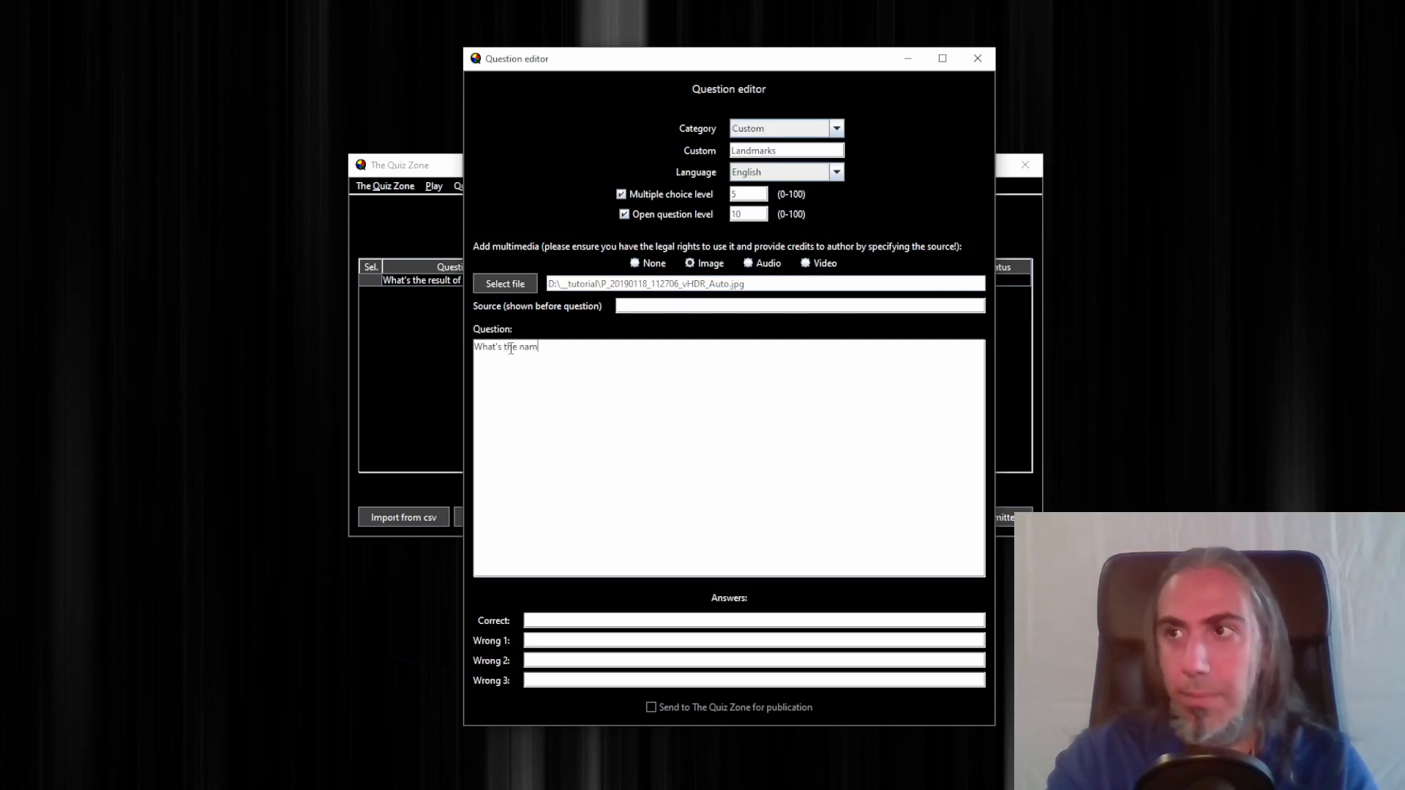
text(e of this mon)
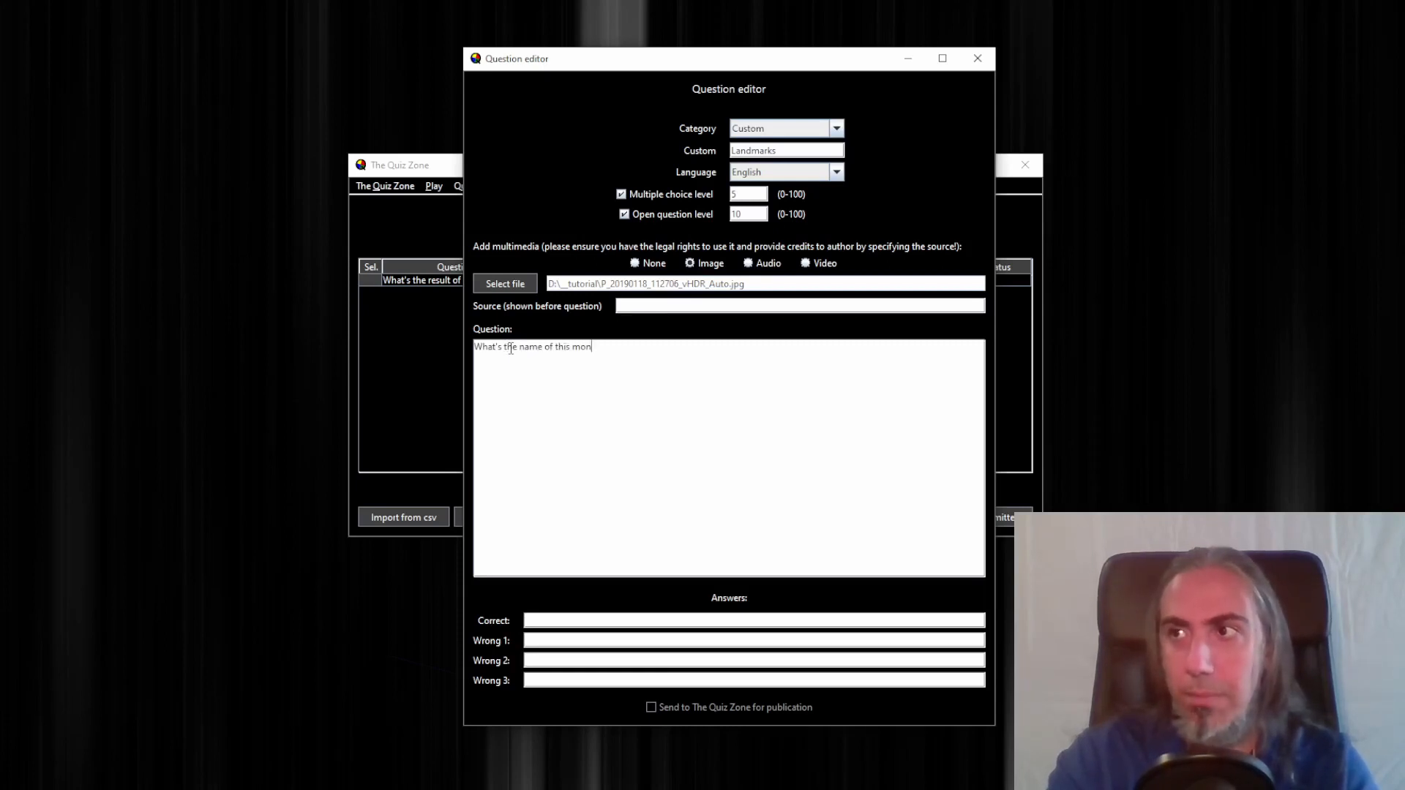
text(ument?)
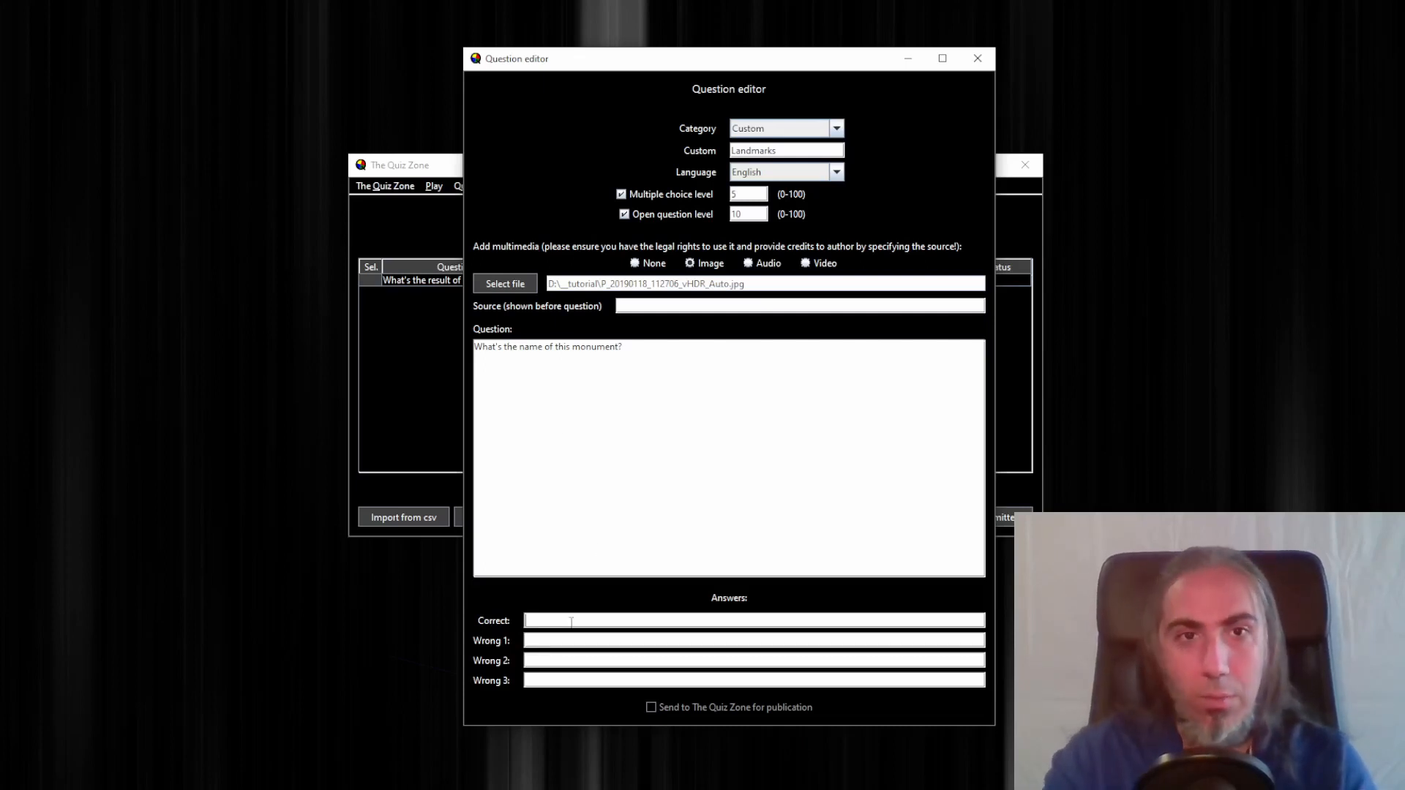
Fill in the correct answer Statue of Liberty and wrong answers Statue of Statues, Statue of Americans and Statue of the Free, and close the editor to save
click(571, 622)
text(Stat)
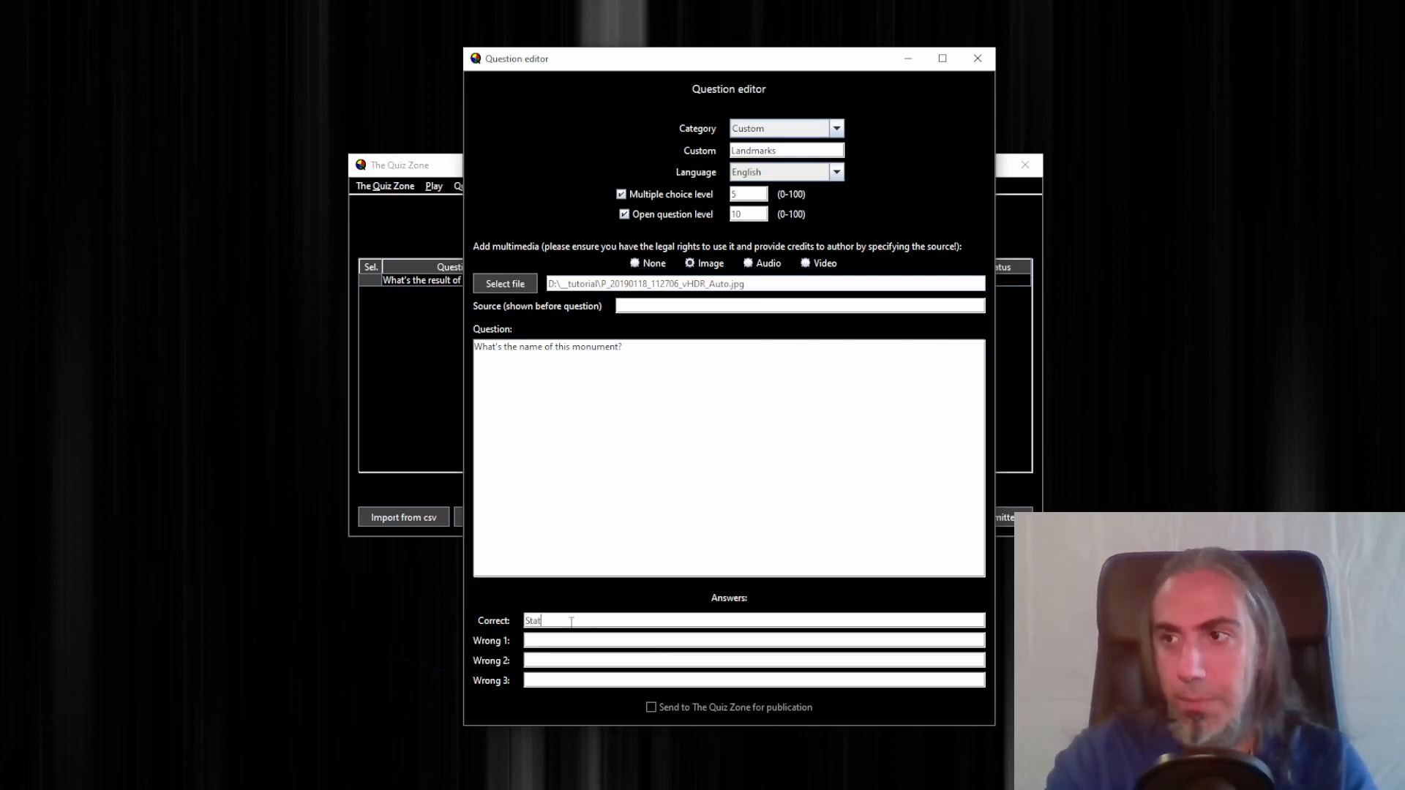
text(ue of Liberty)
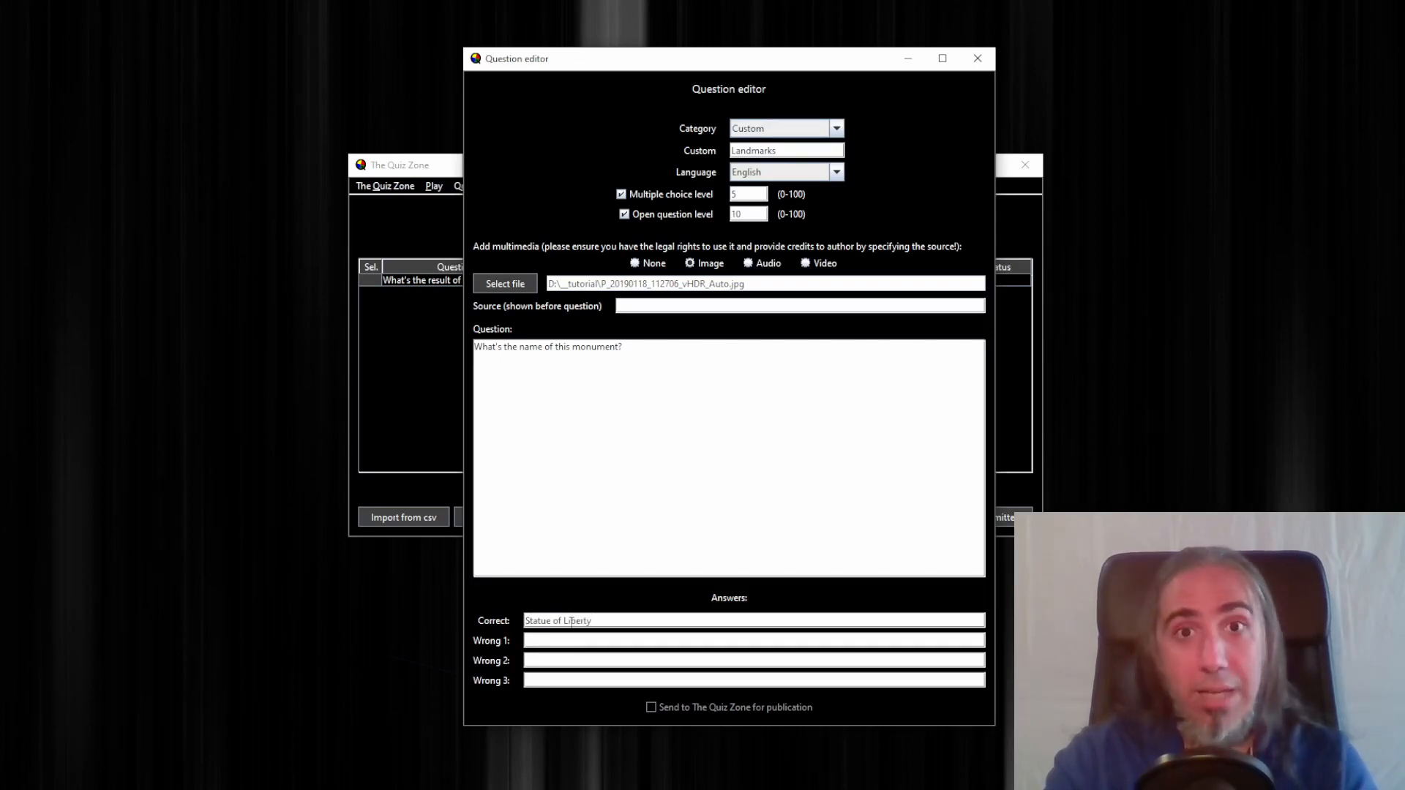
text(Statue )
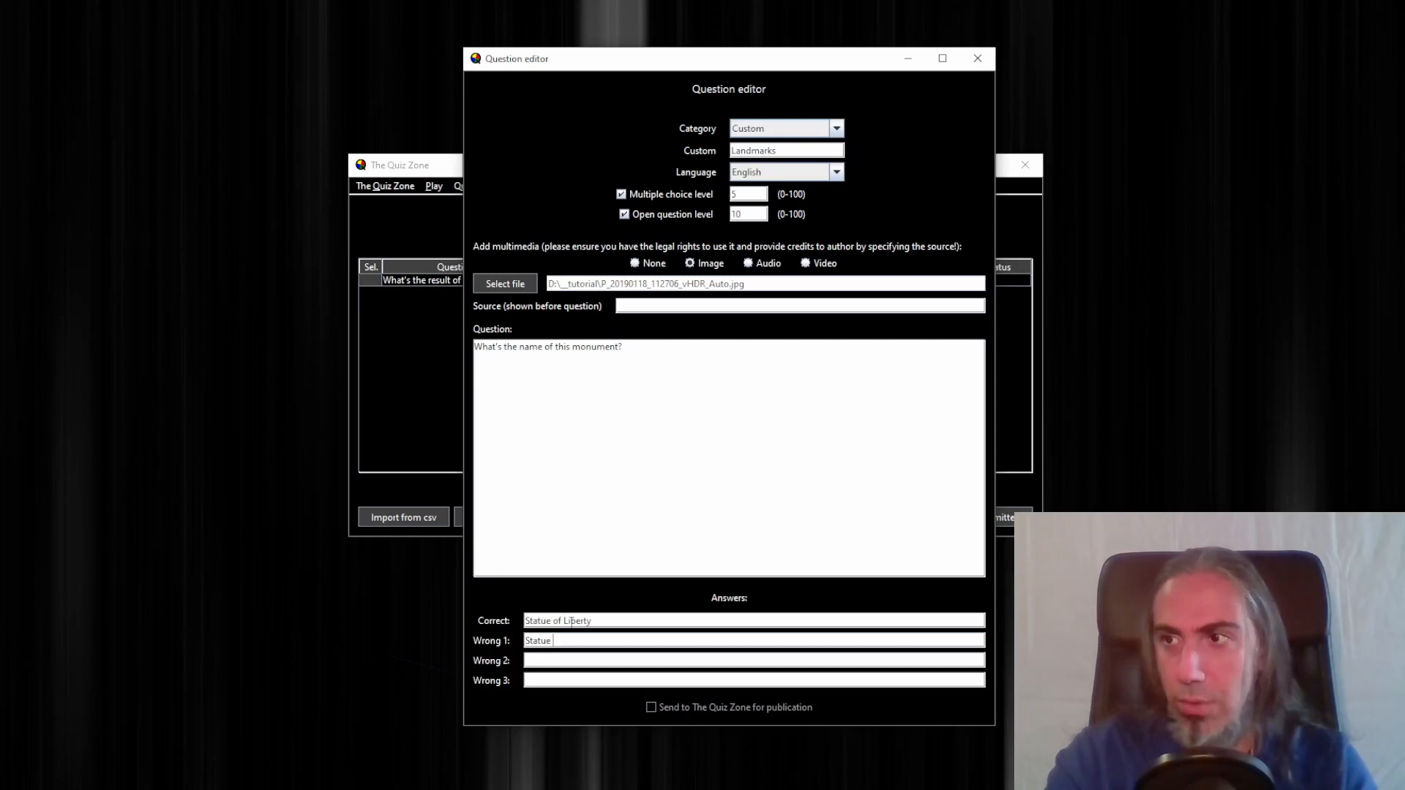
text(of Statues)
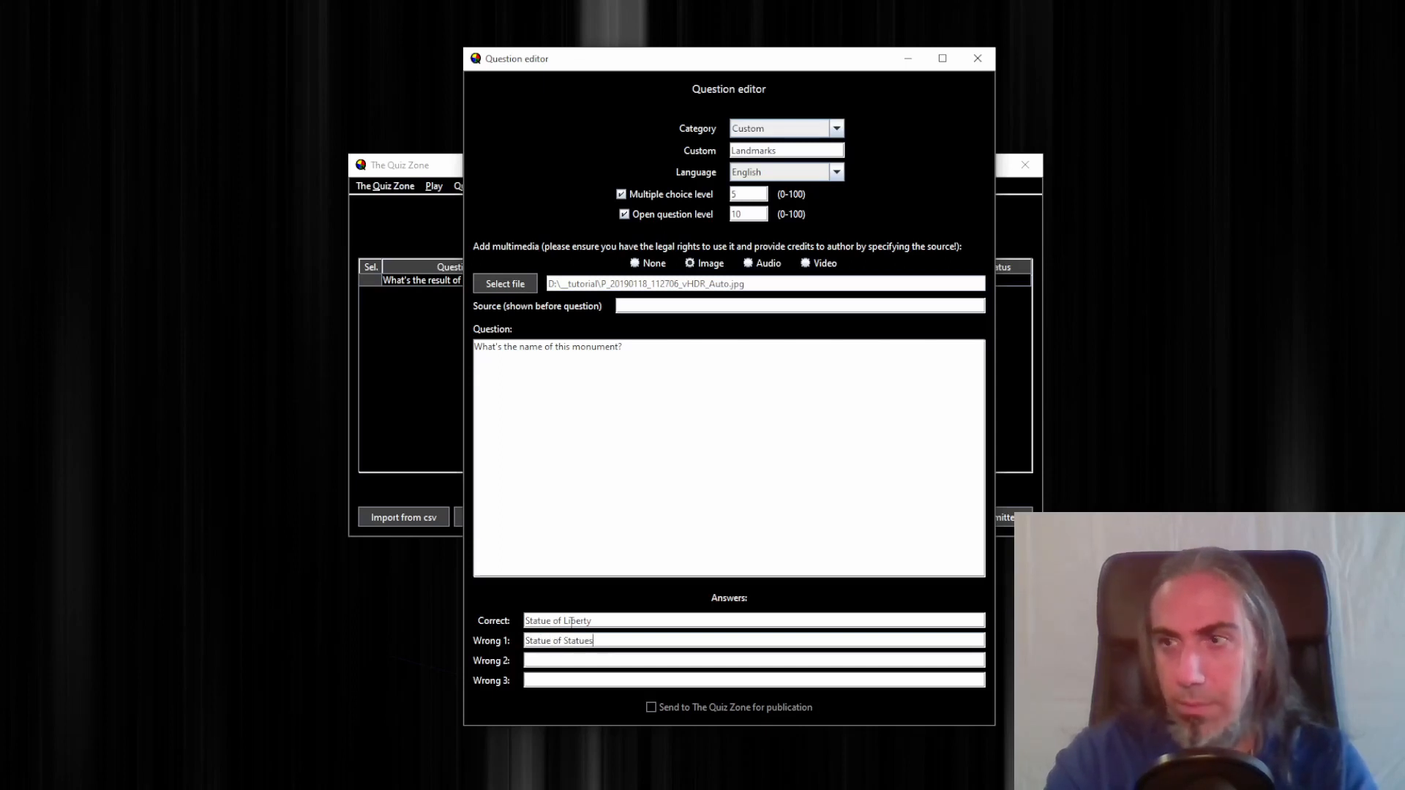
key(Tab)
text(Statue of )
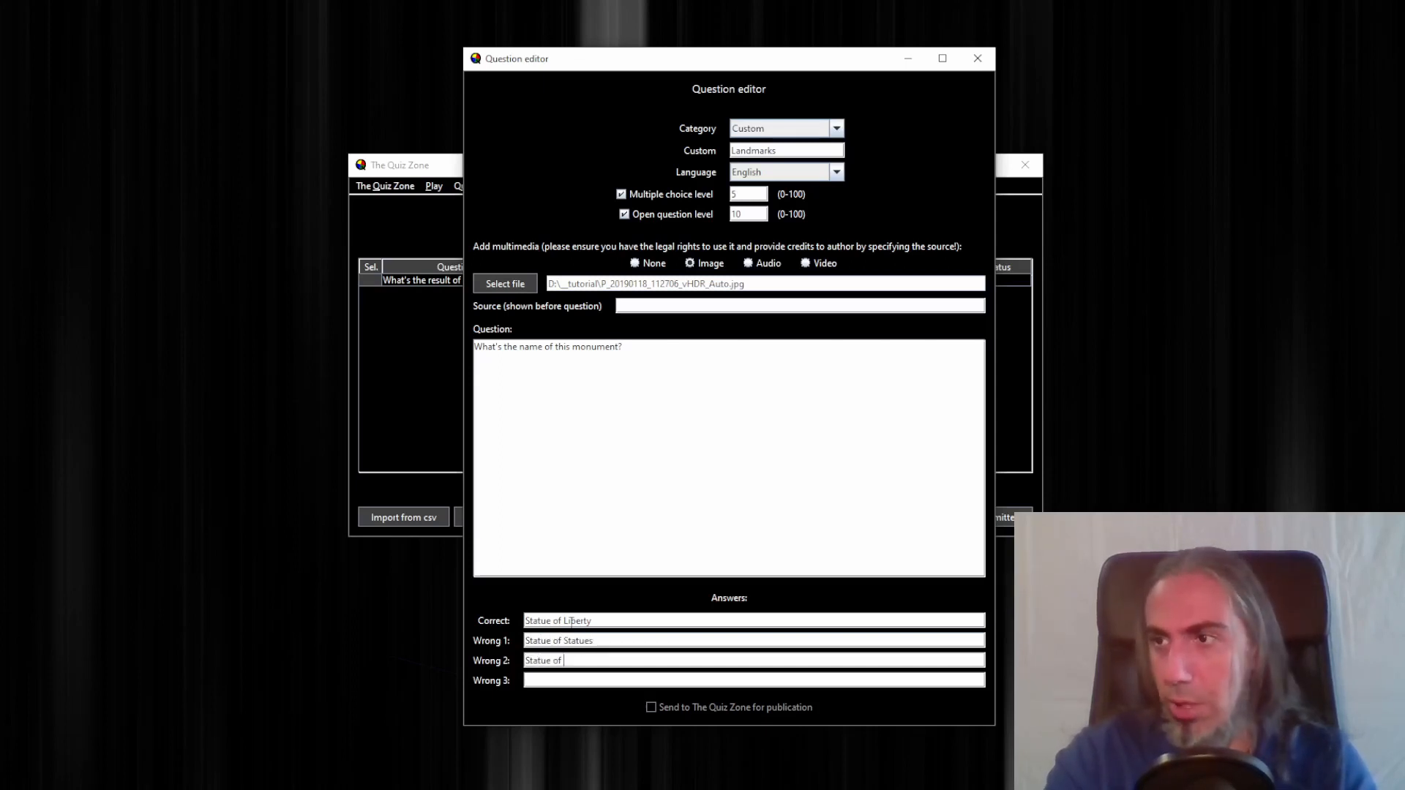
text(Americans)
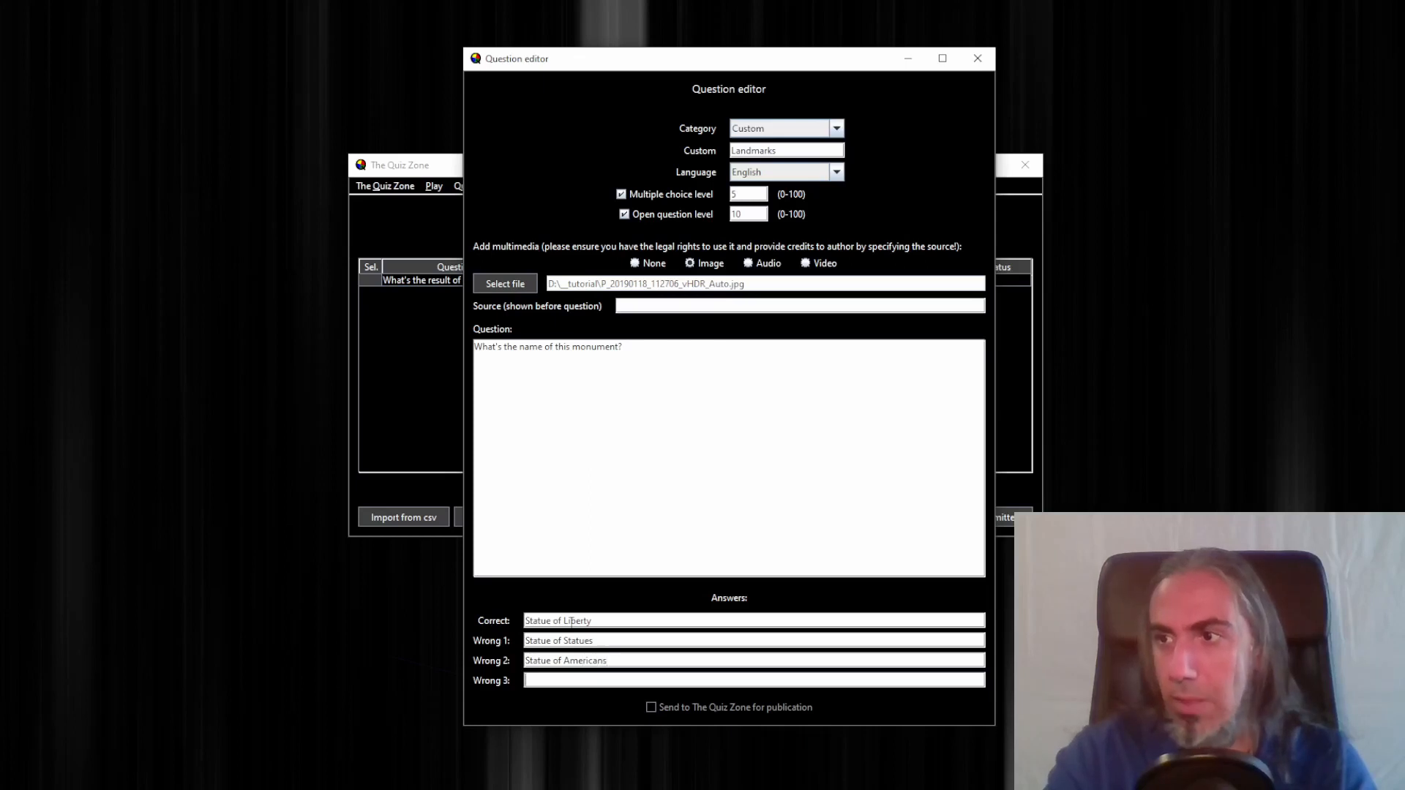
text(Statue )
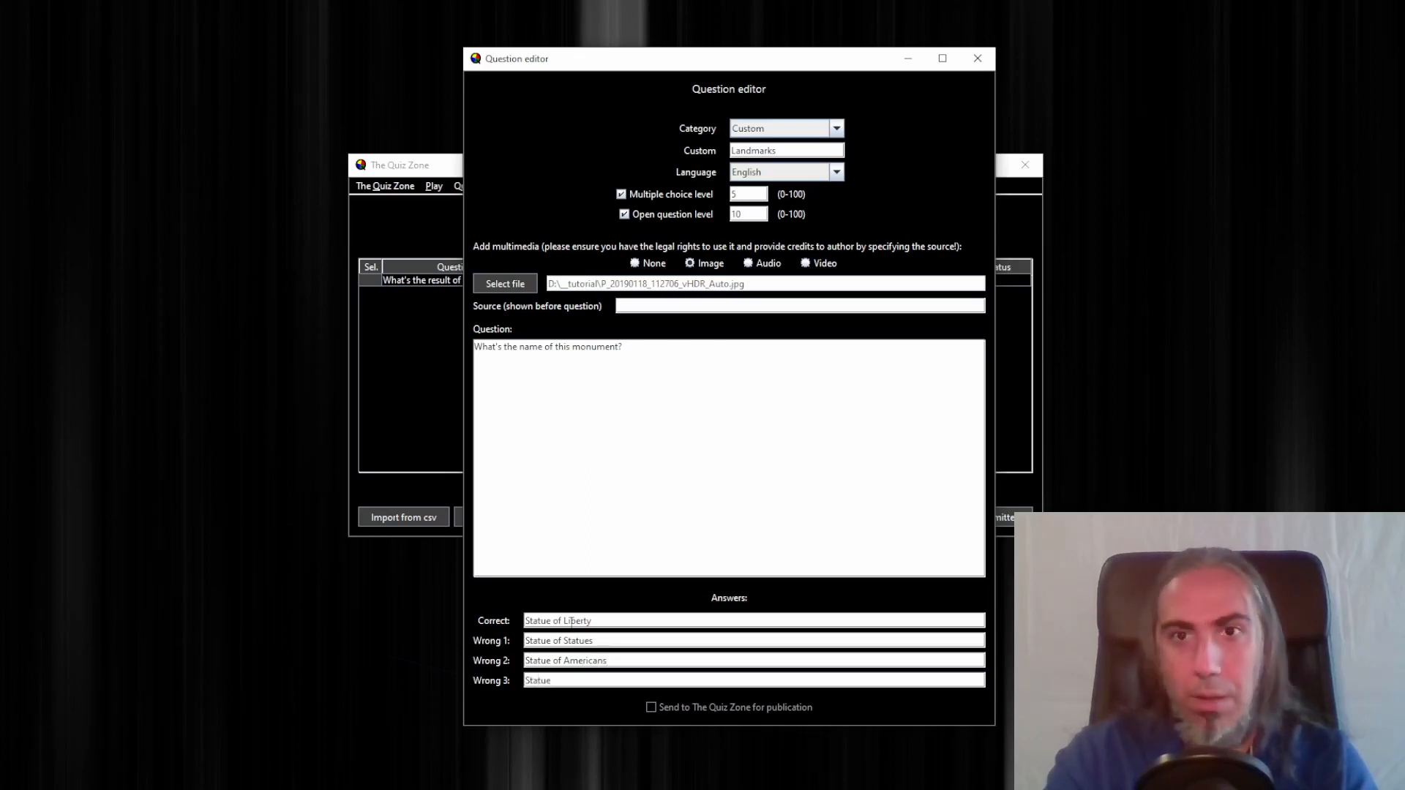
text(of the Free)
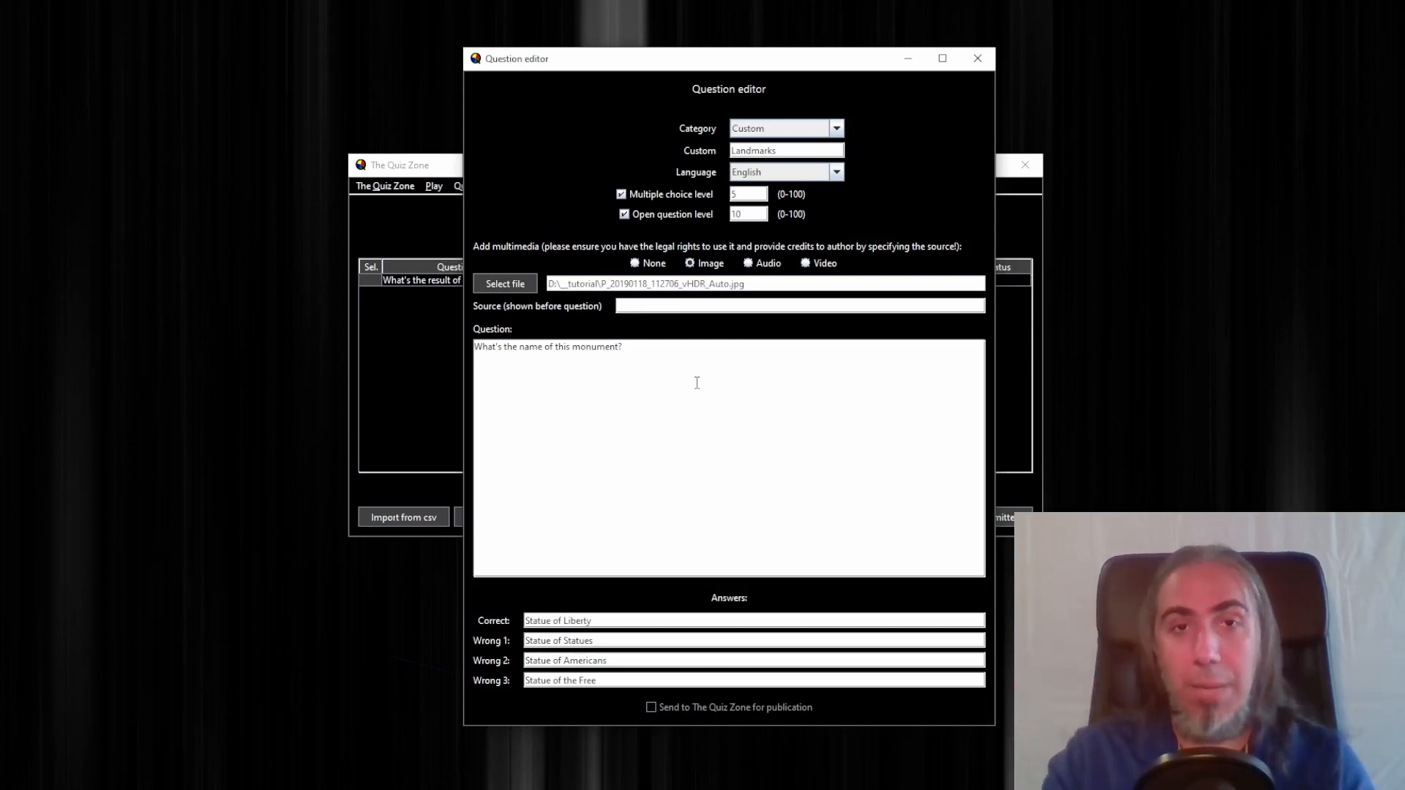
click(978, 59)
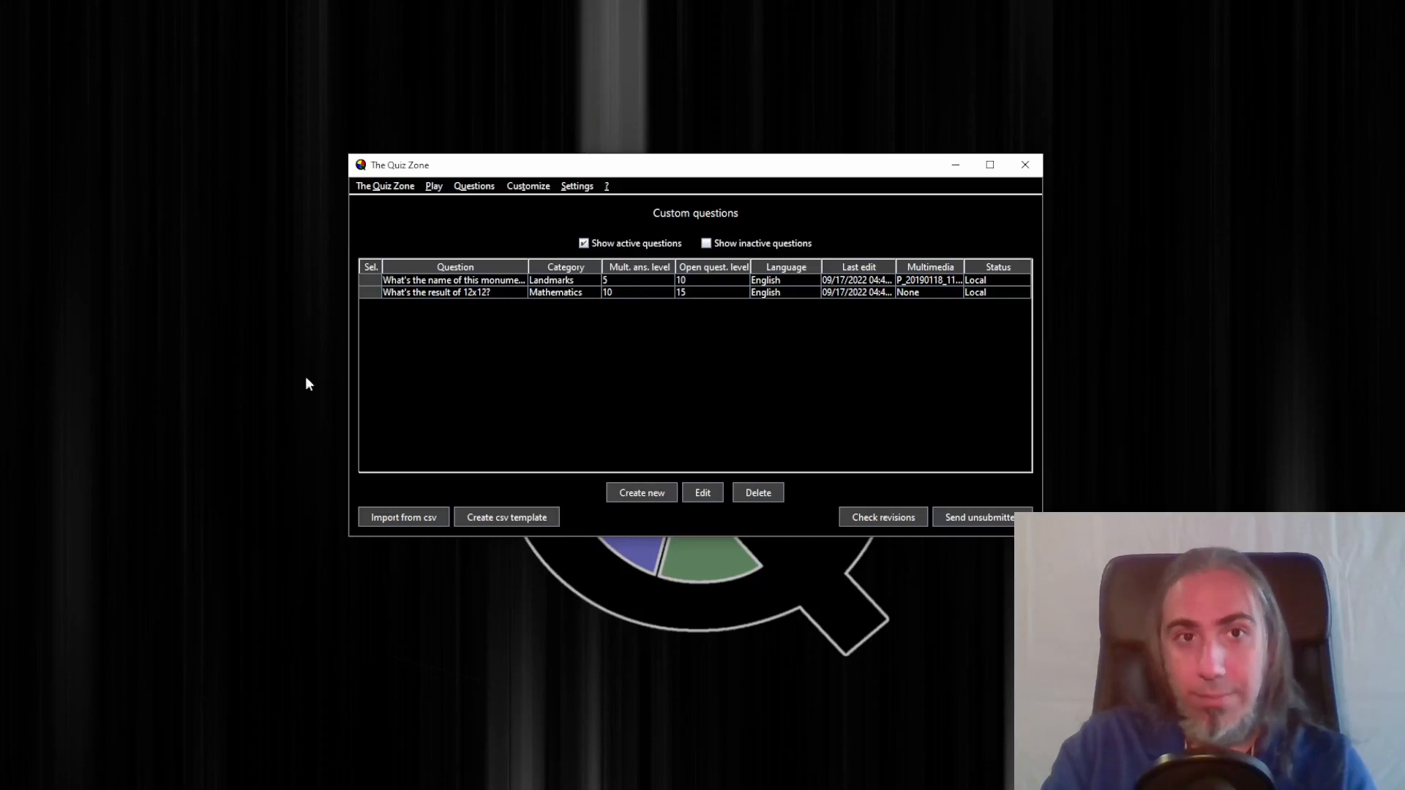
Start another new question in the Geography category
click(639, 495)
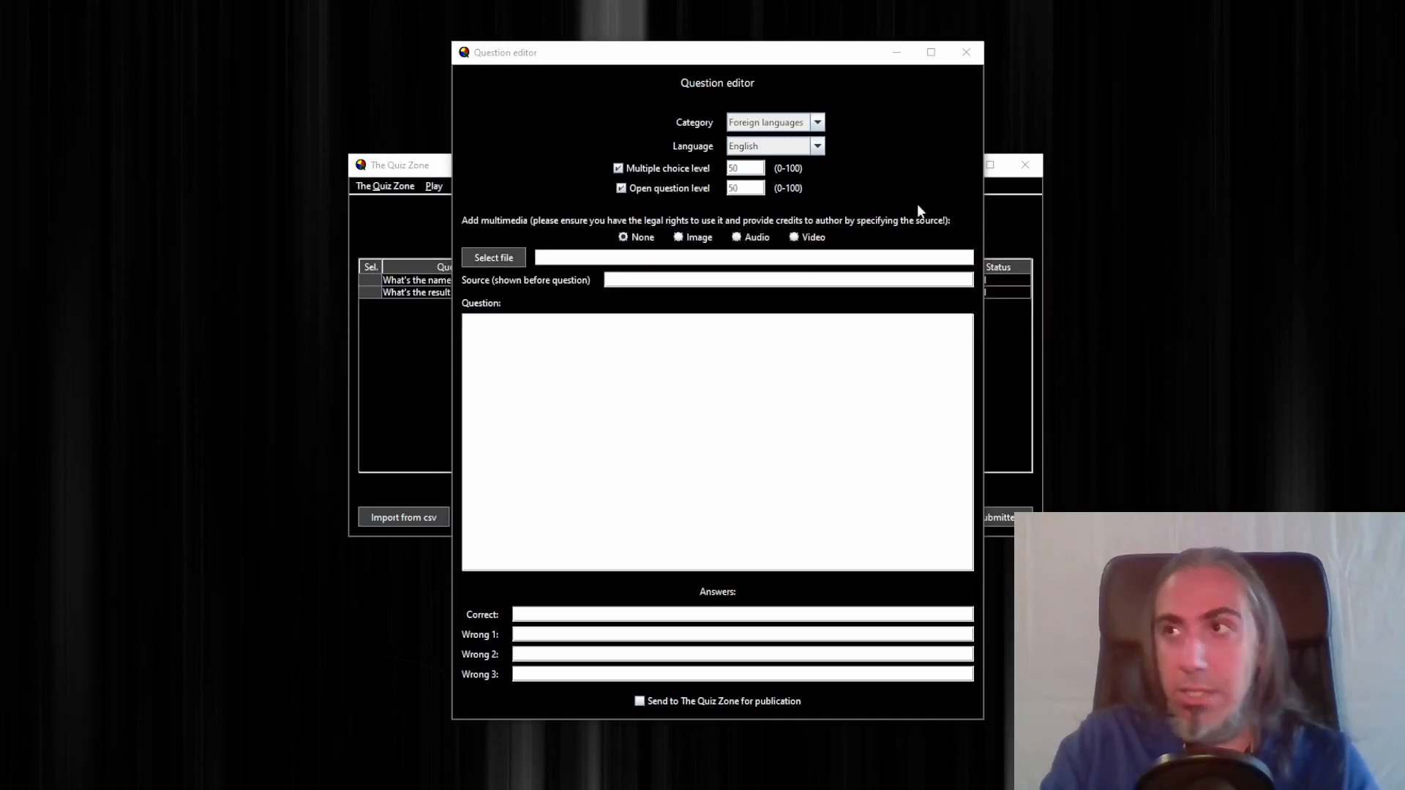
click(807, 122)
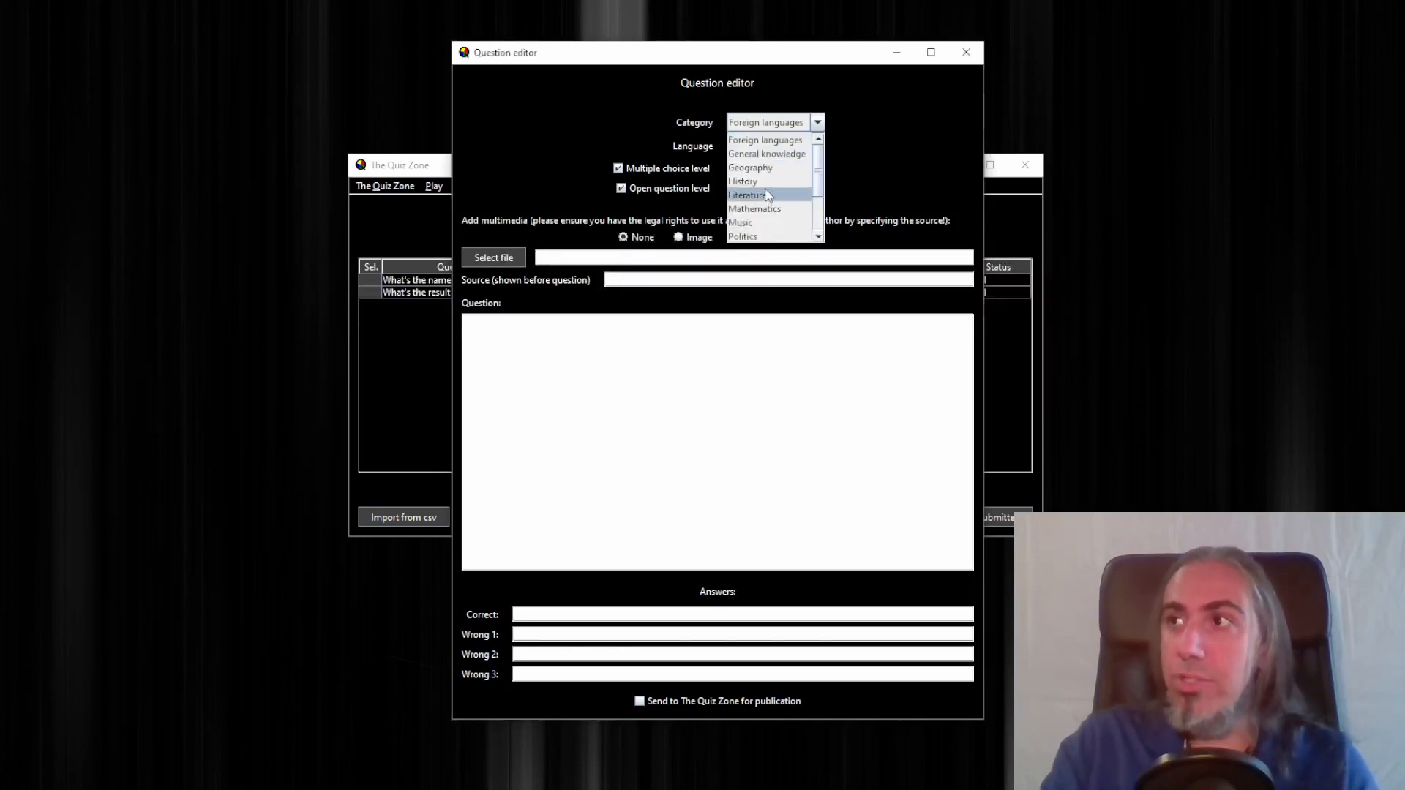
click(761, 168)
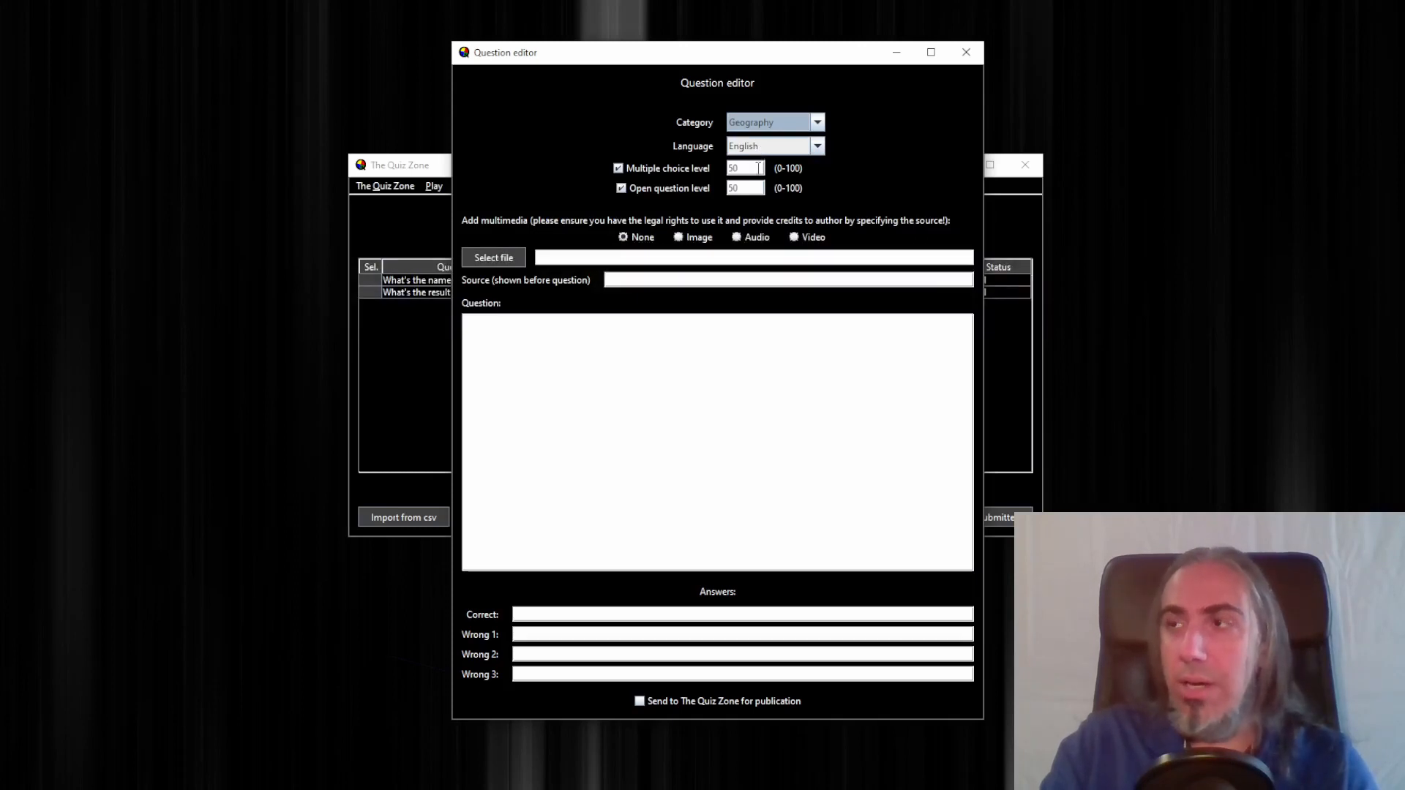
Set the multiple choice level to 82 and the open question level to 88
double_click(759, 168)
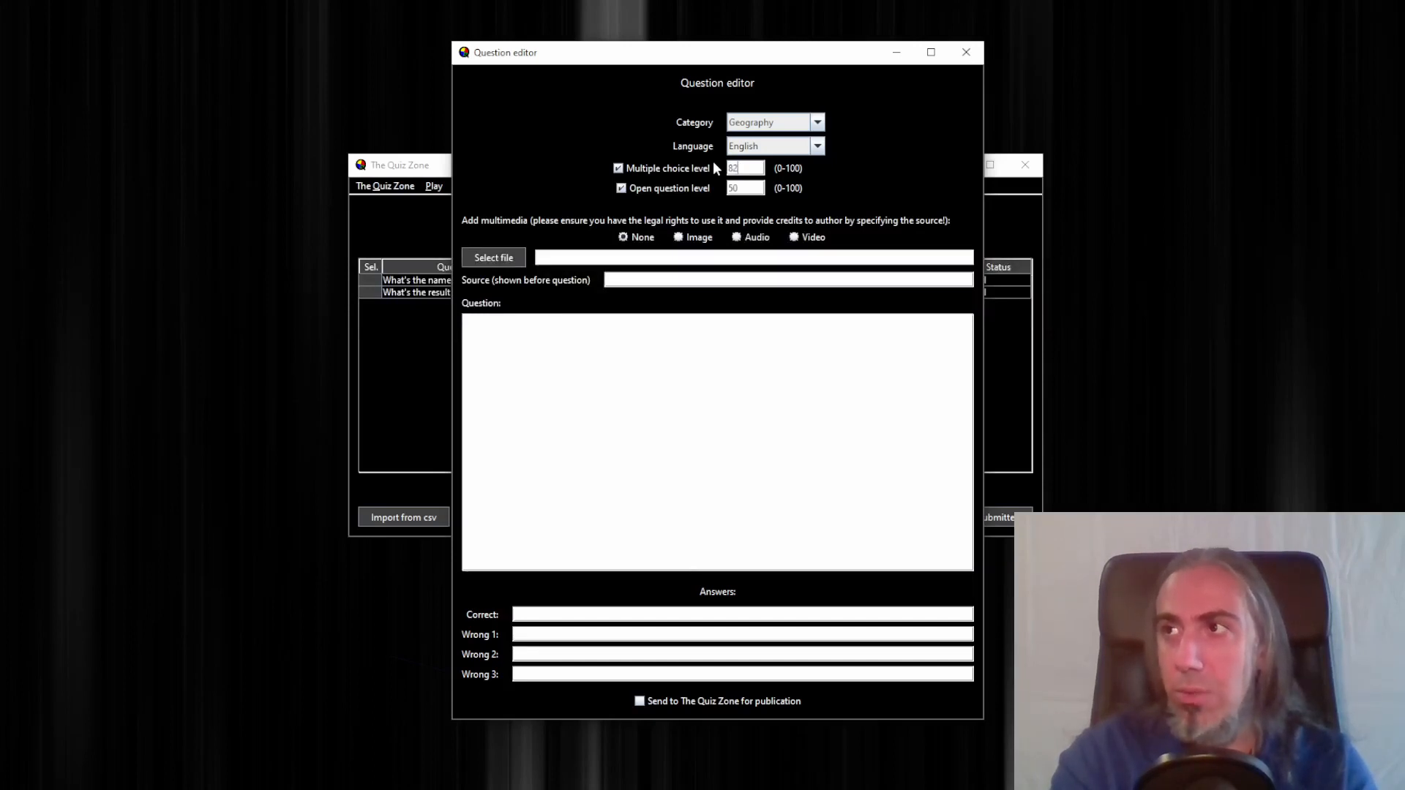
key(Tab)
key(Tab)
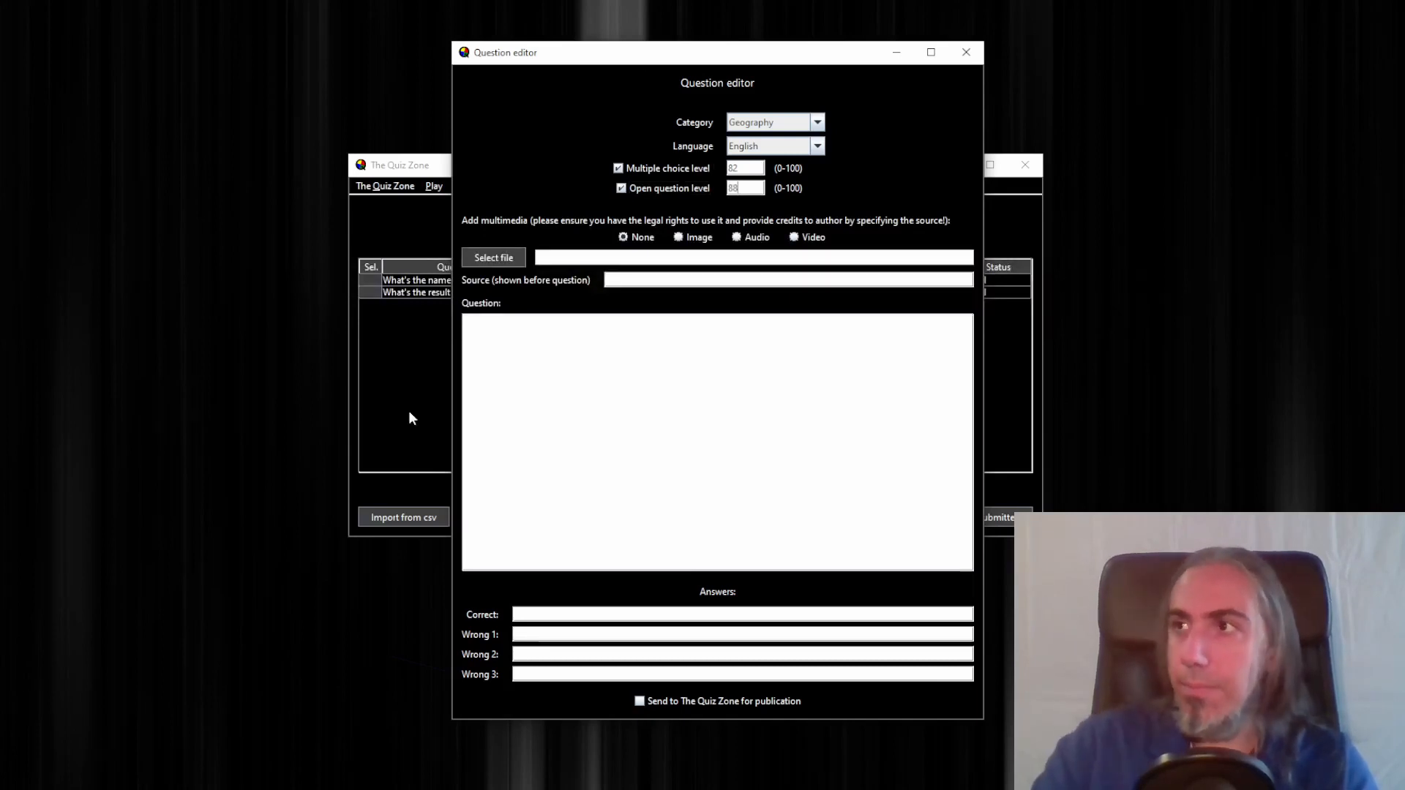
Attach the audio file south_africa_anthem.wav as the question's multimedia, choosing Audio as the type
click(510, 263)
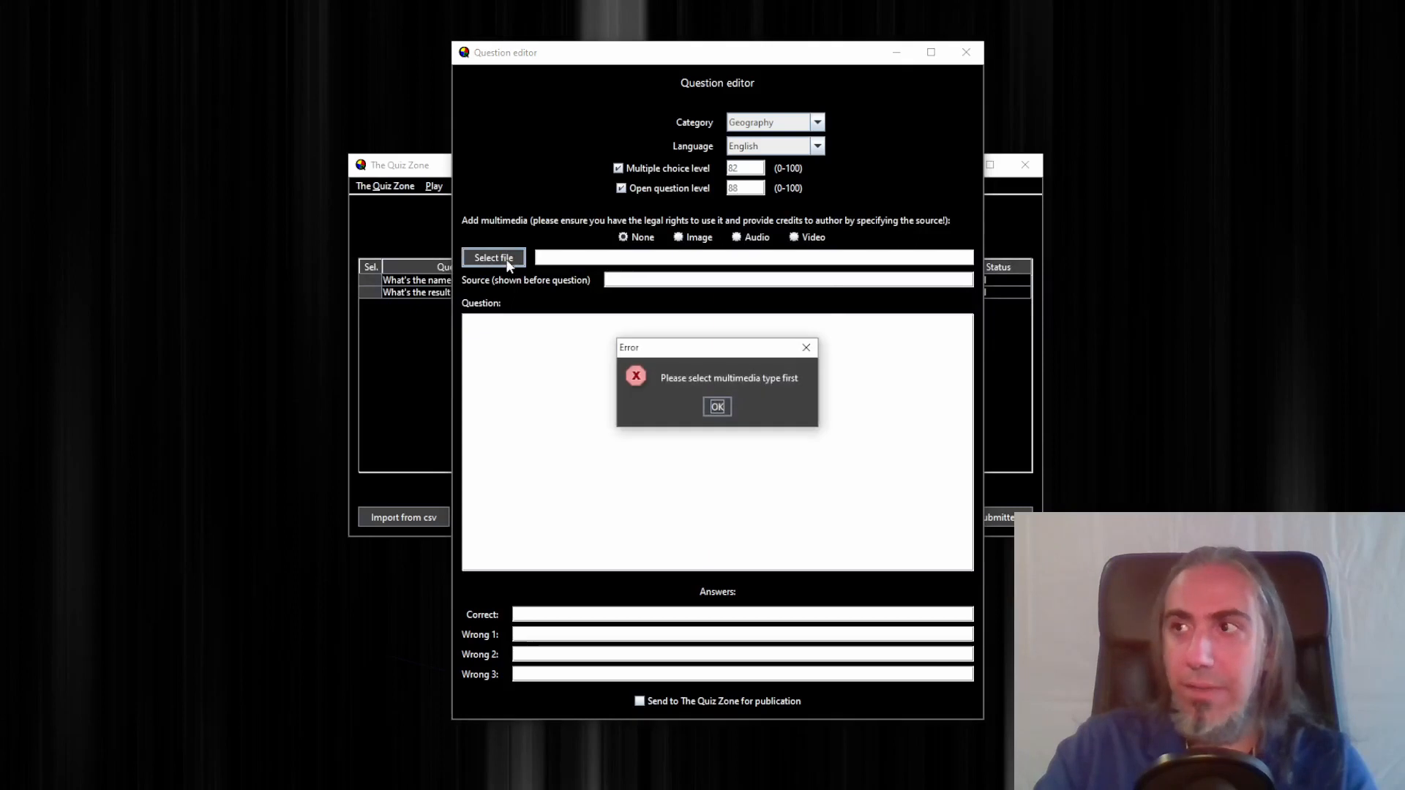
click(719, 407)
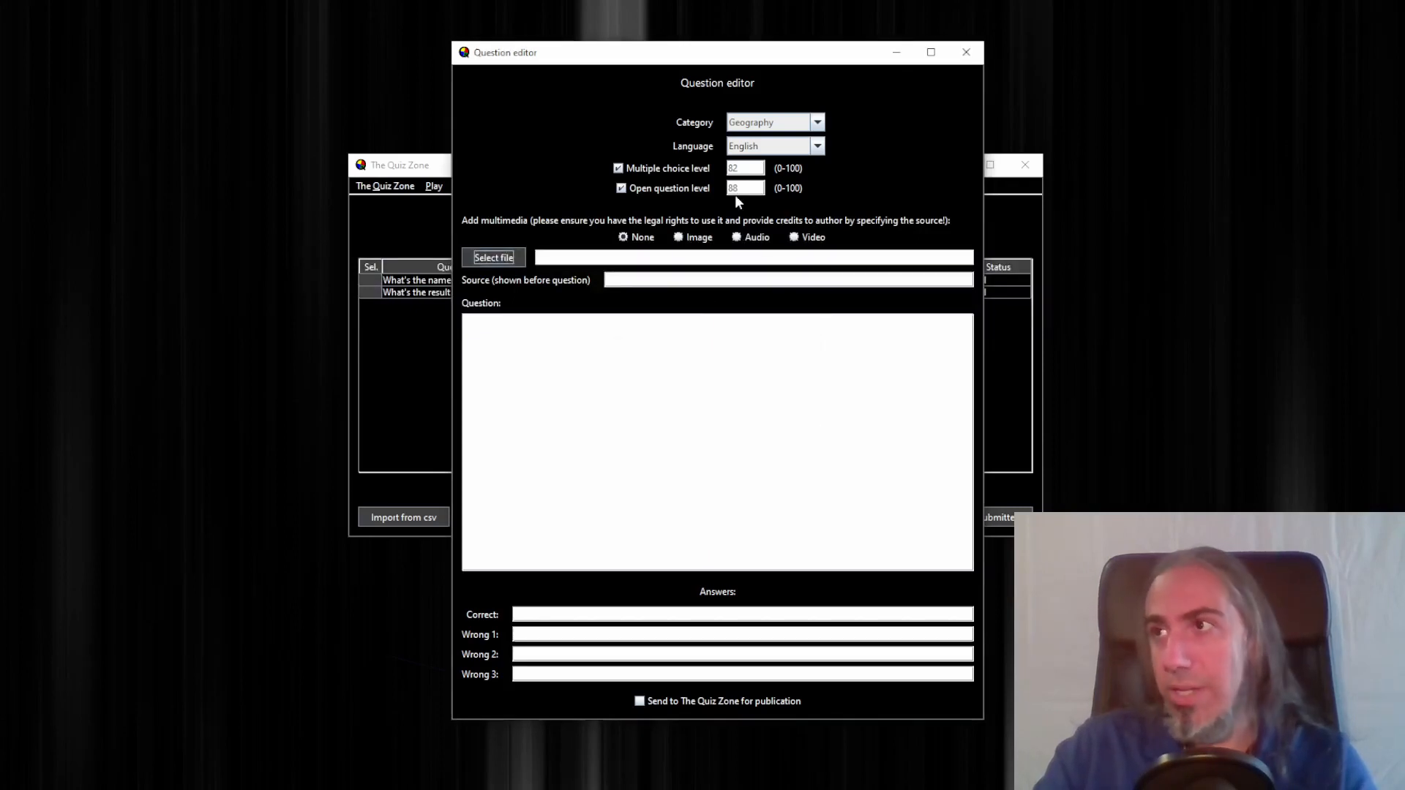
click(753, 237)
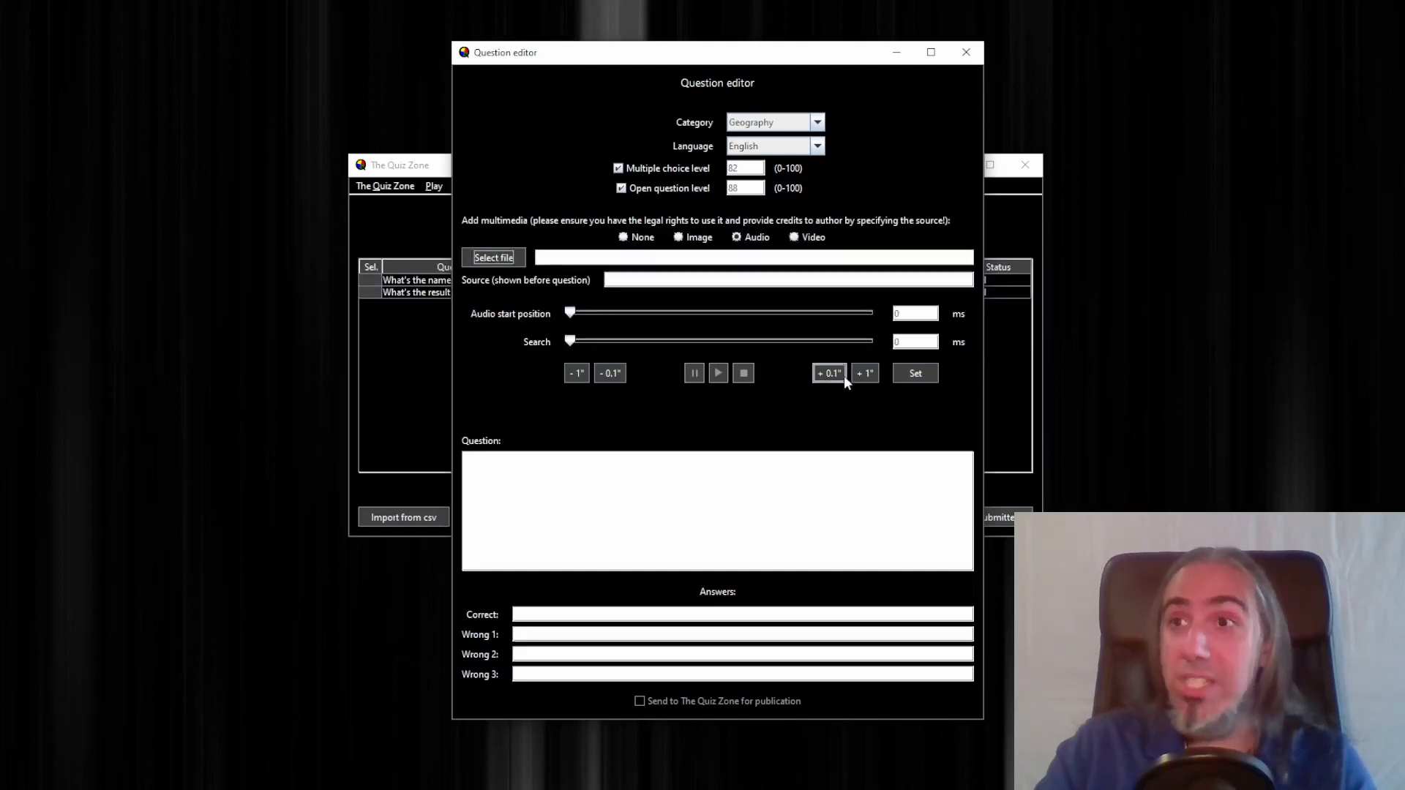
click(494, 260)
click(618, 316)
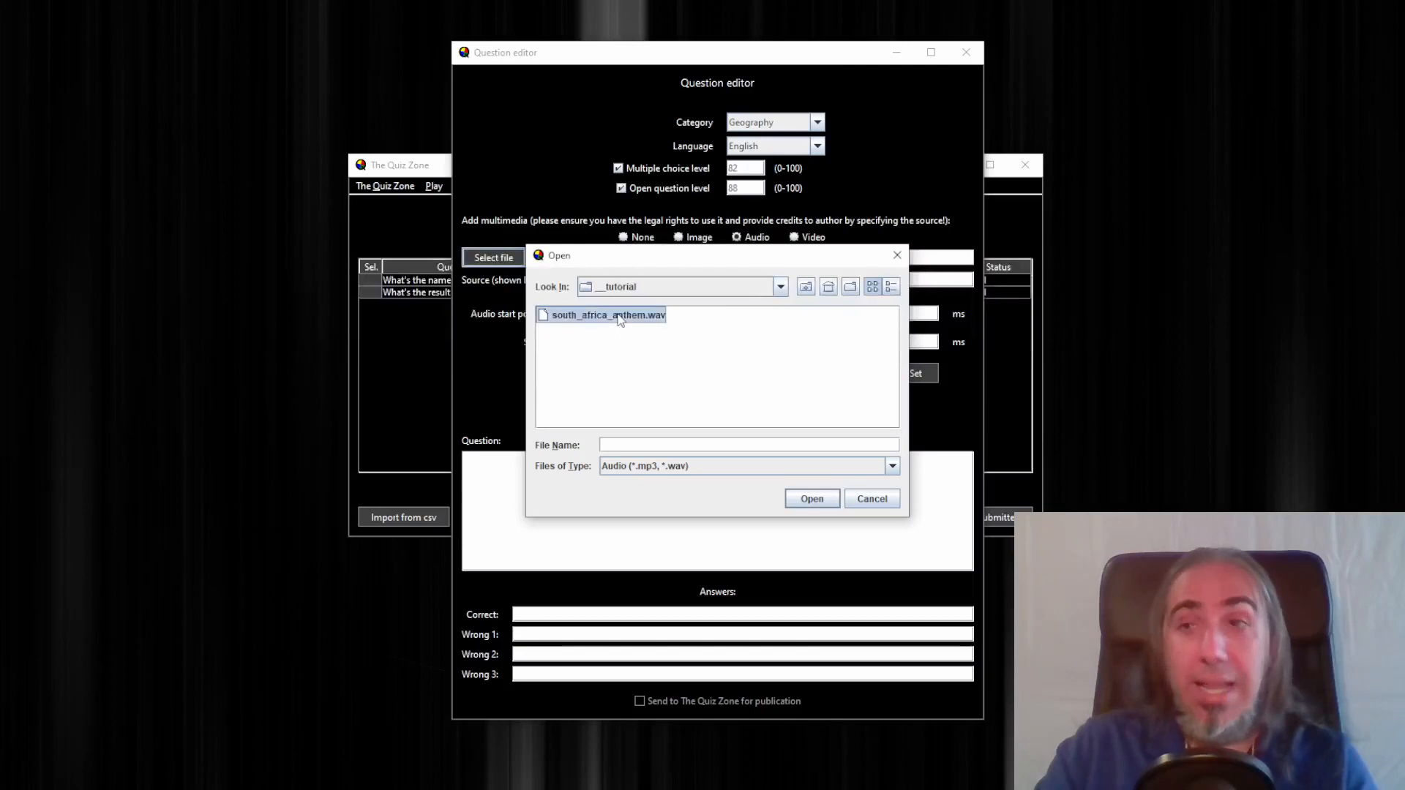
click(809, 499)
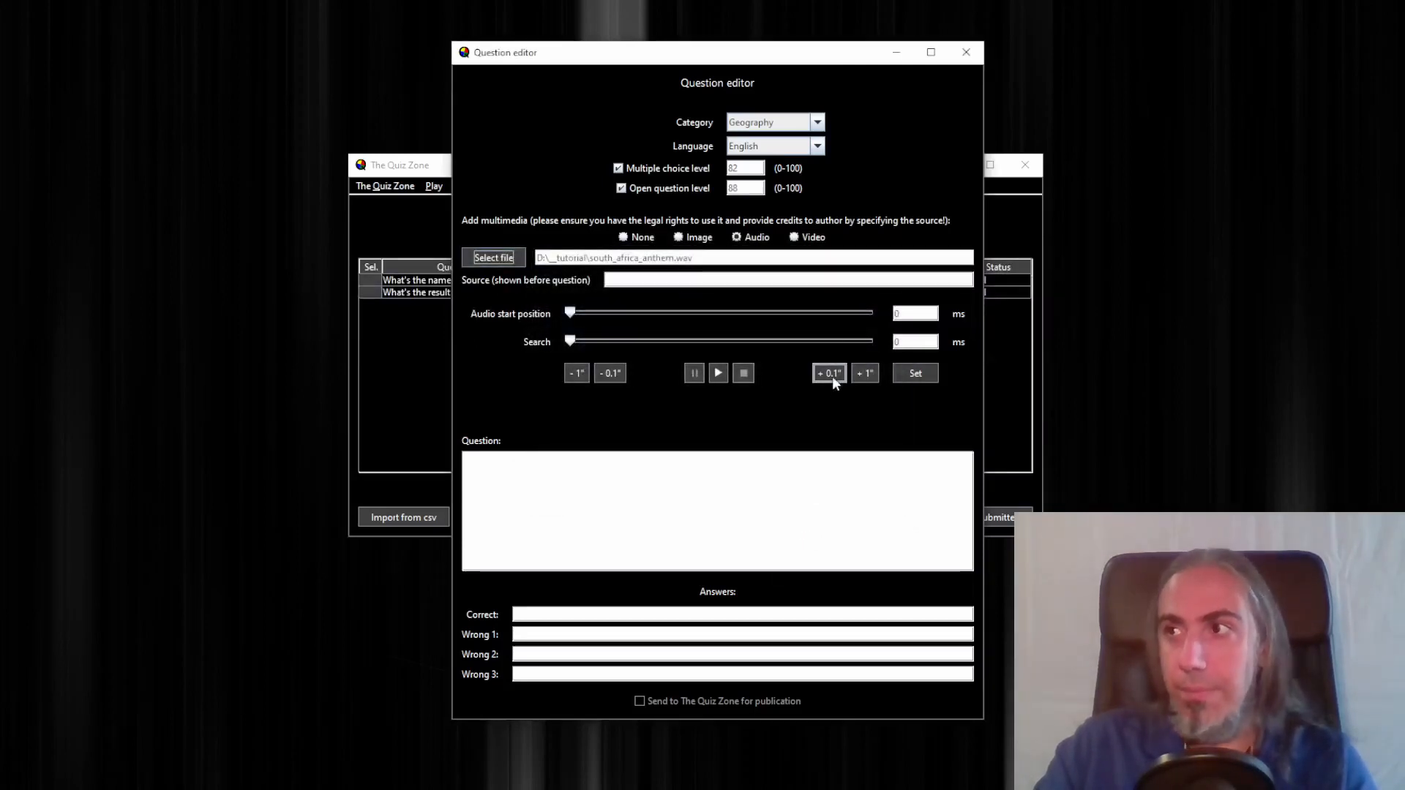
Preview the anthem by playing, pausing and scrubbing through it with the search slider
click(717, 373)
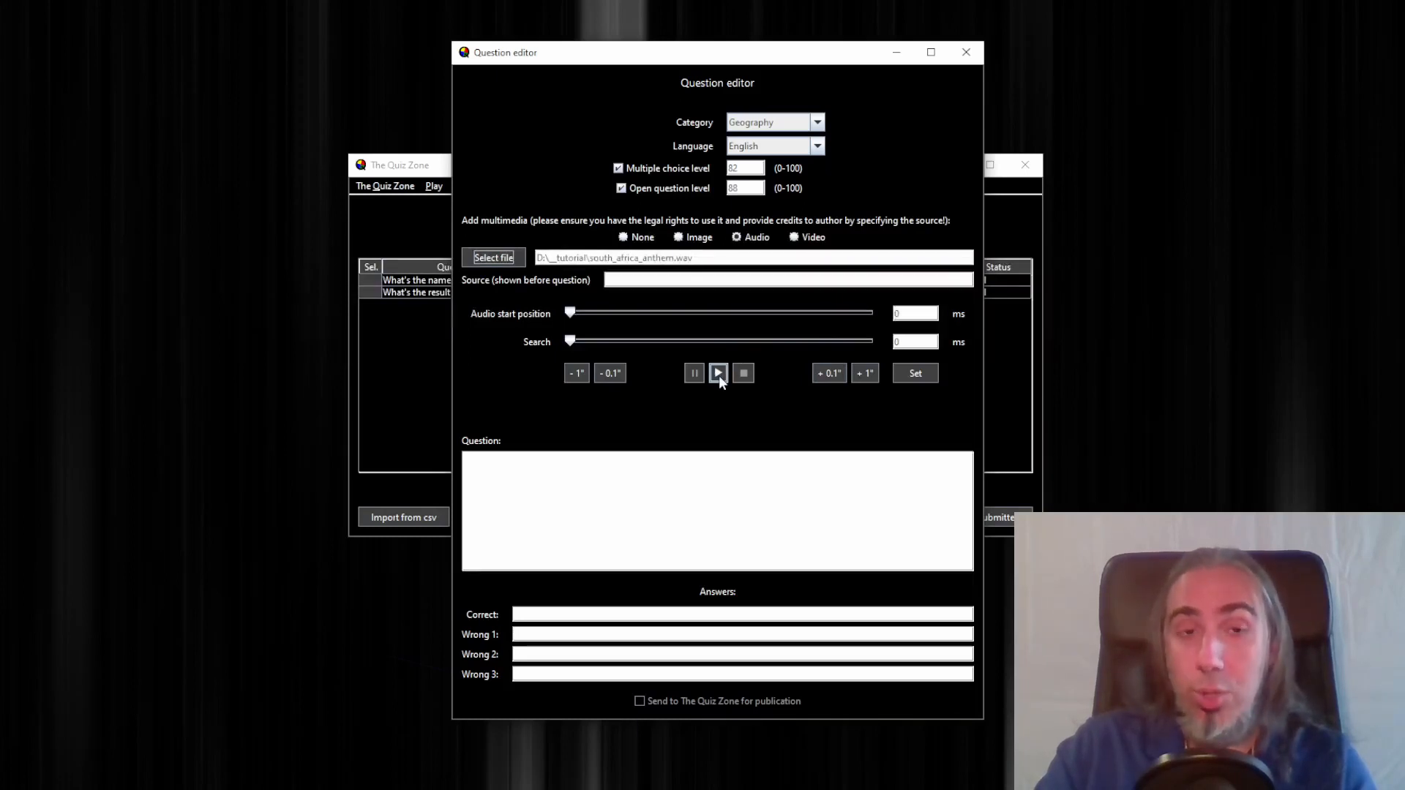
click(719, 374)
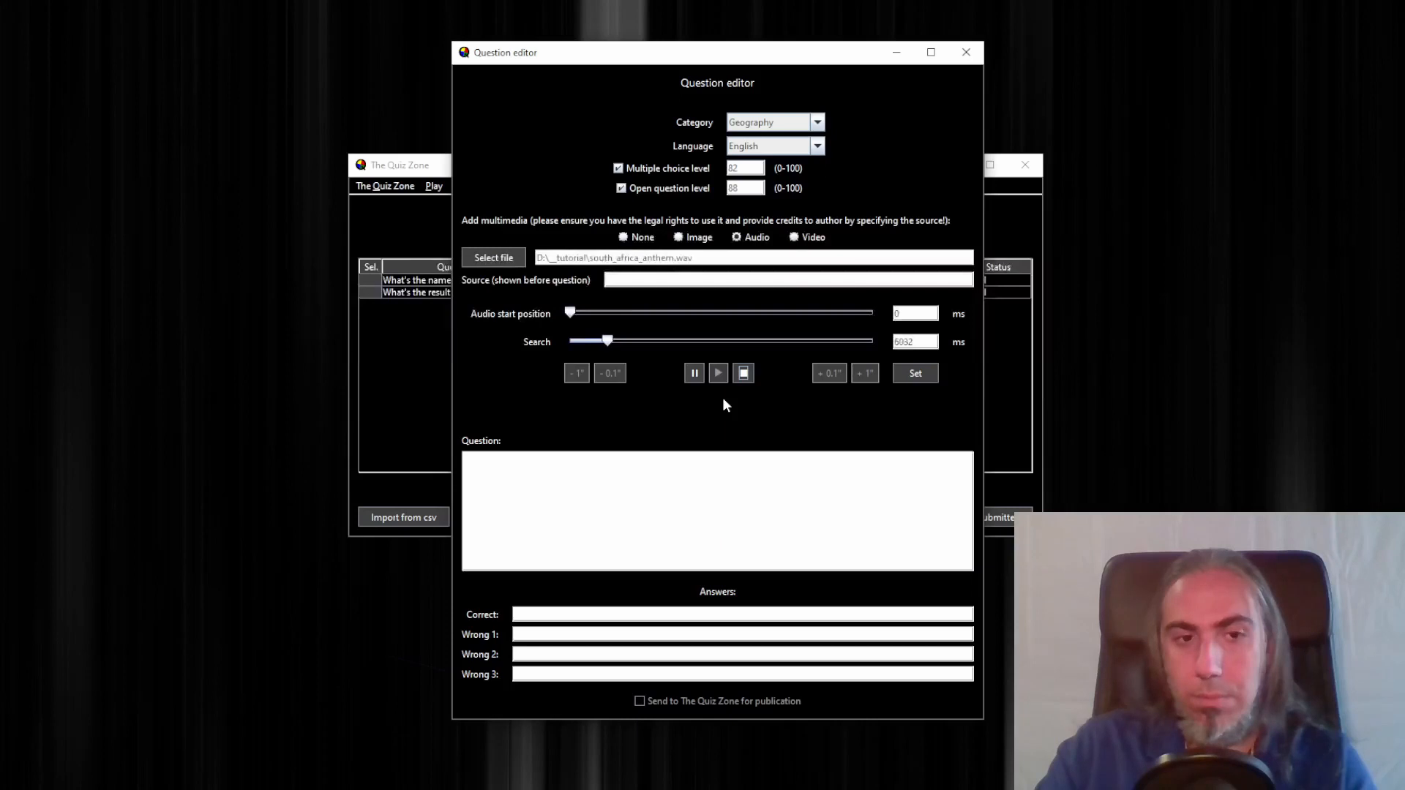
click(694, 373)
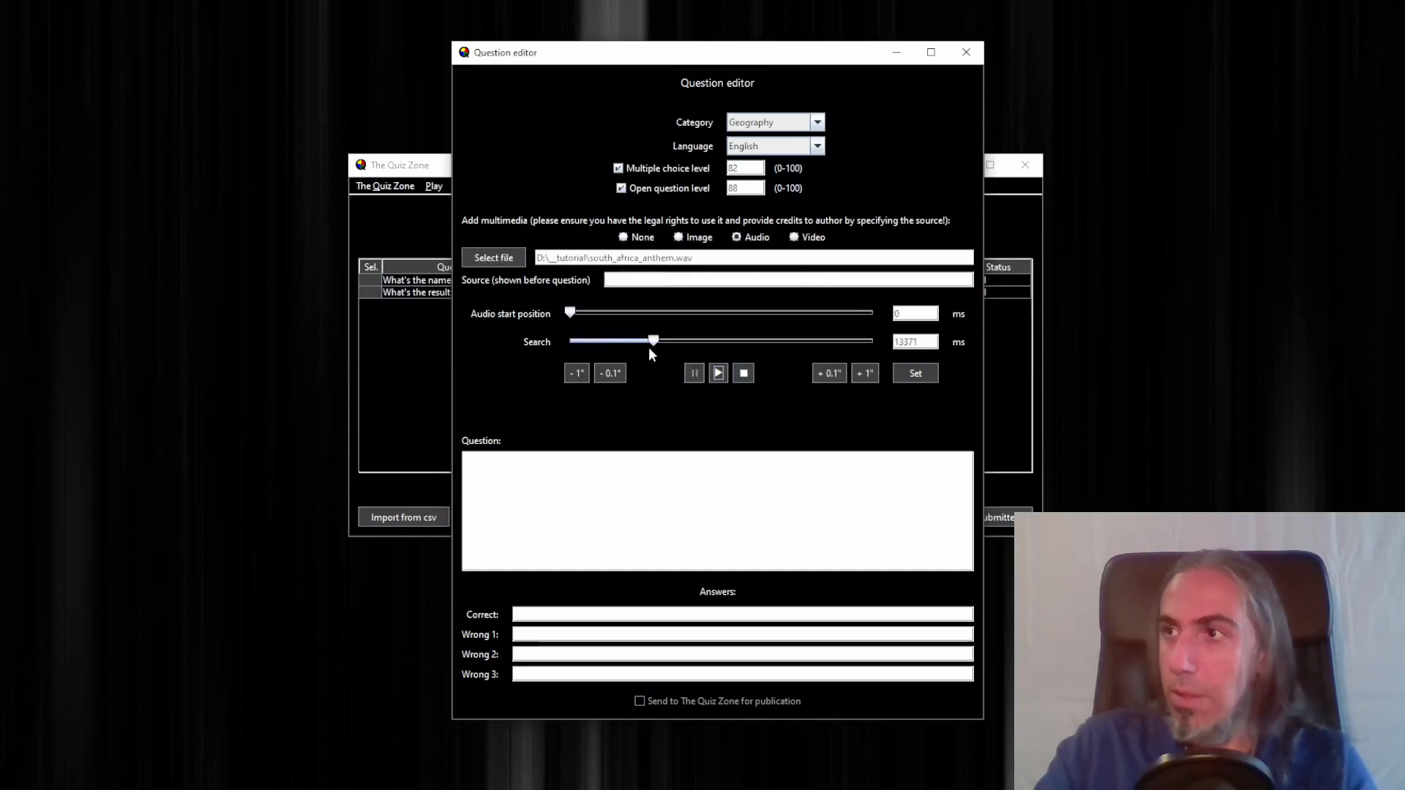
drag(655, 344, 639, 346)
click(718, 374)
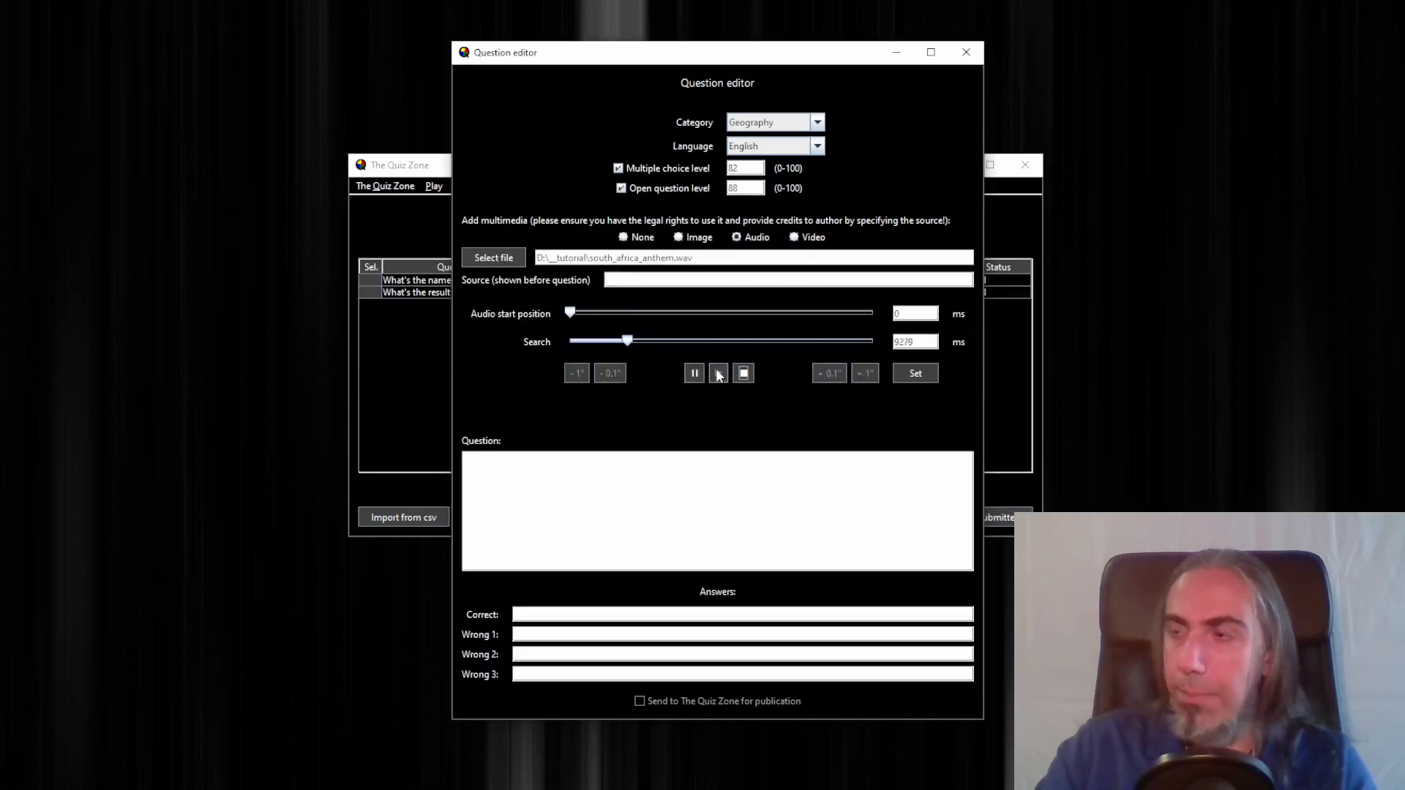
click(695, 373)
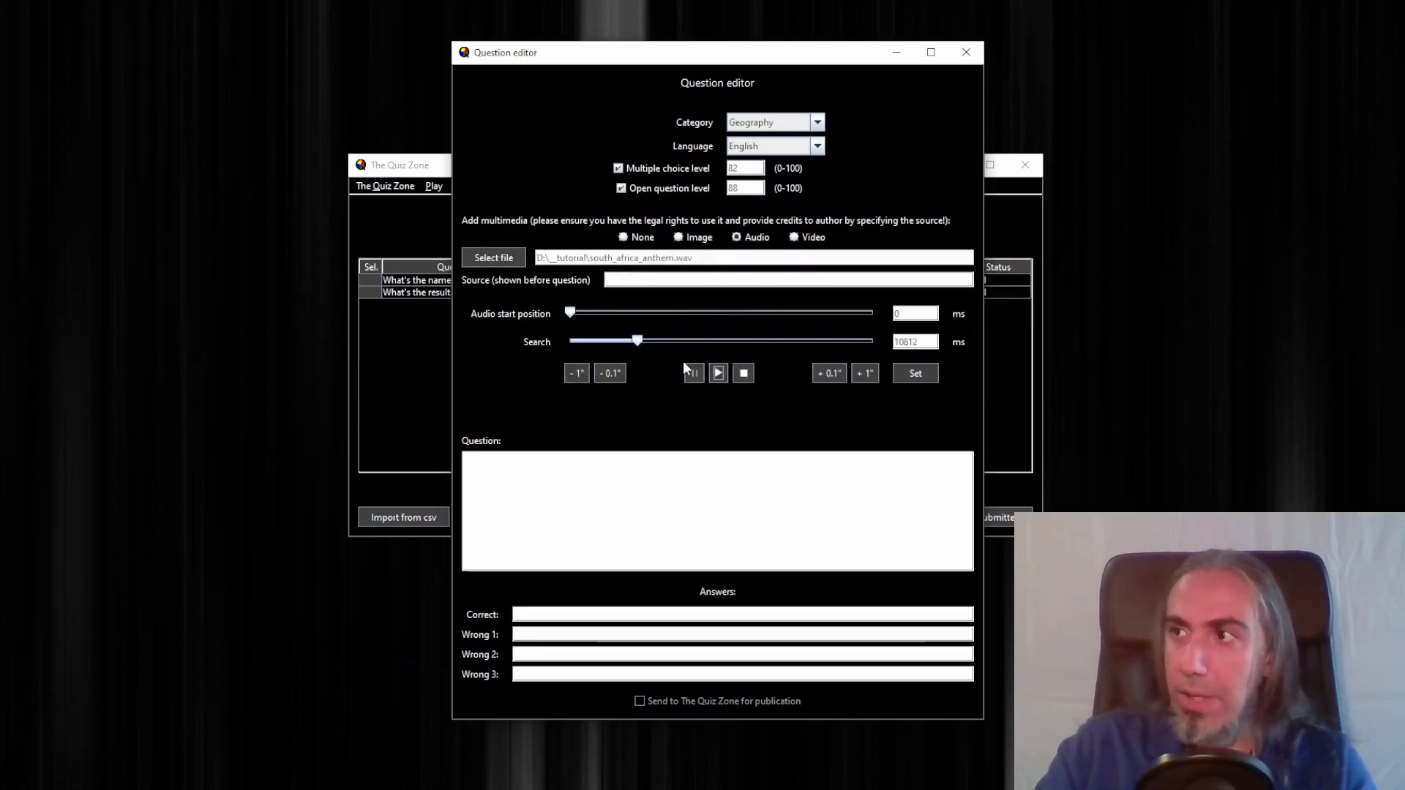
Set the anthem's audio start position to 10518 ms and preview playback from that point
click(573, 373)
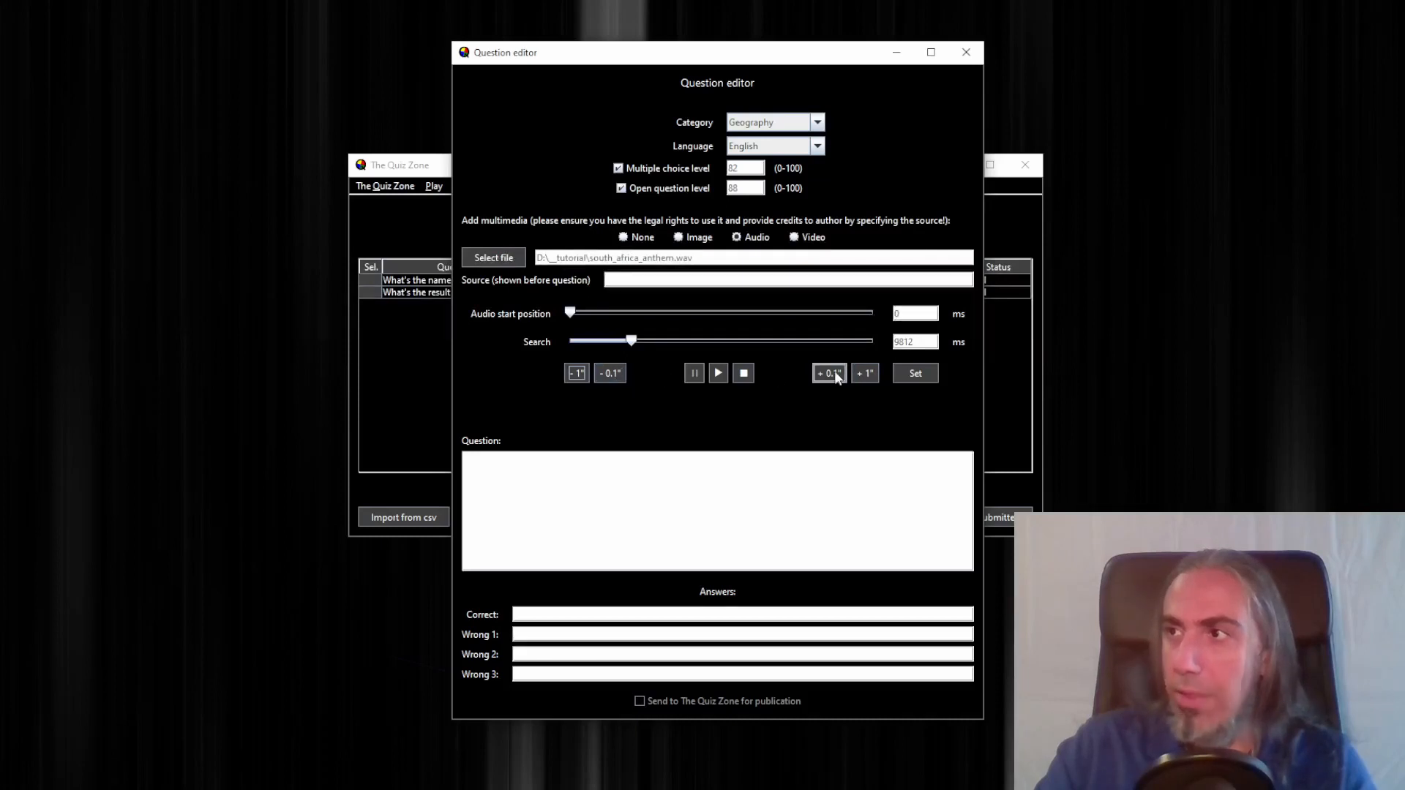
click(718, 373)
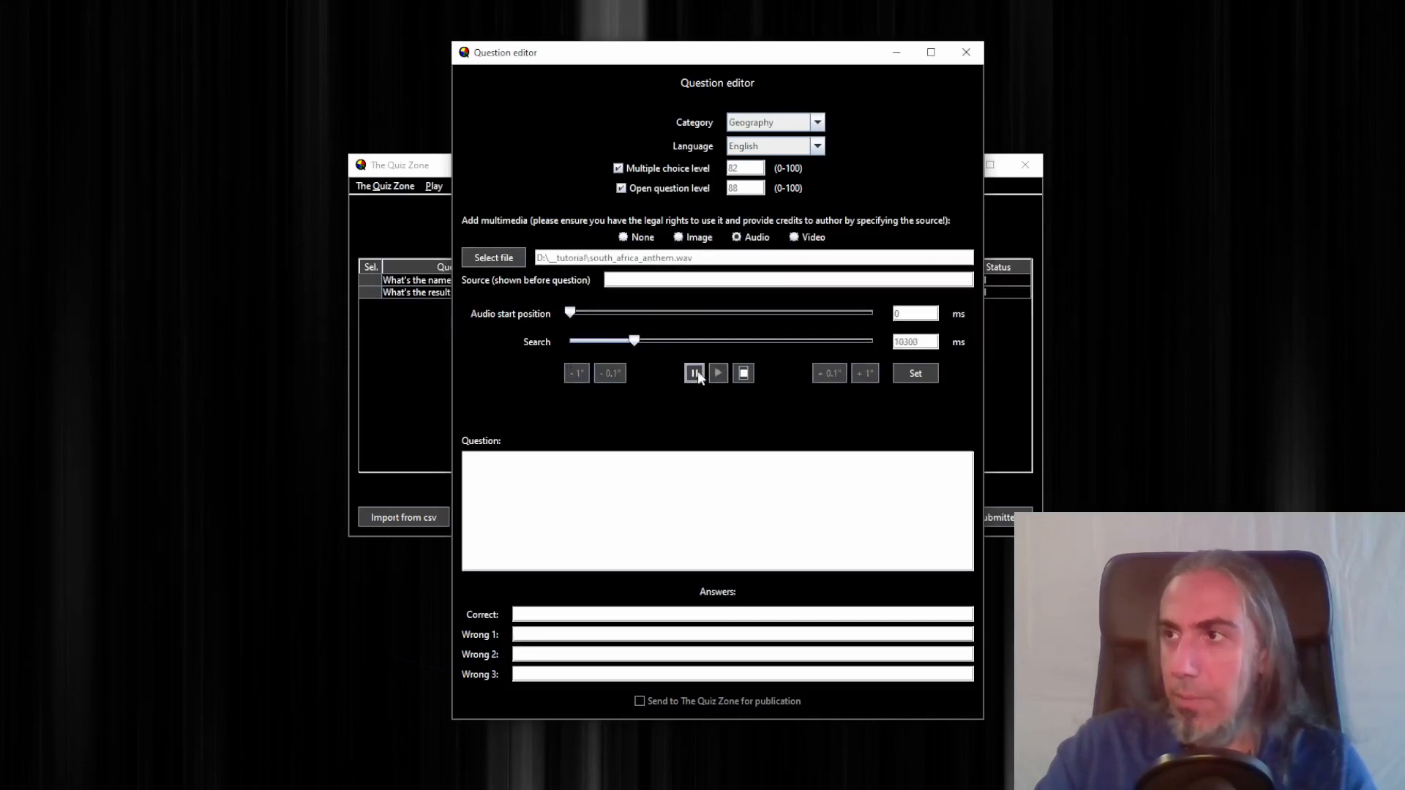
click(694, 374)
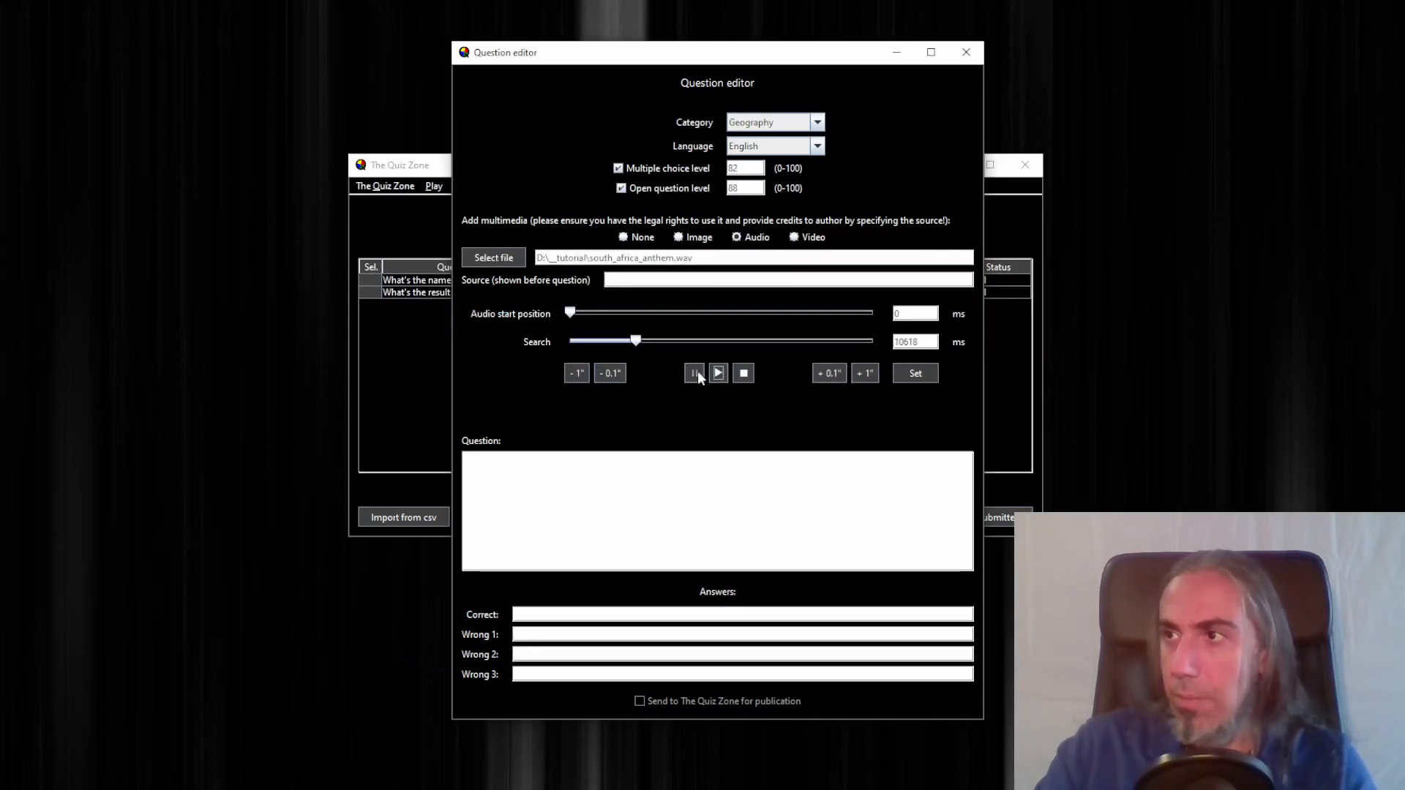
click(925, 373)
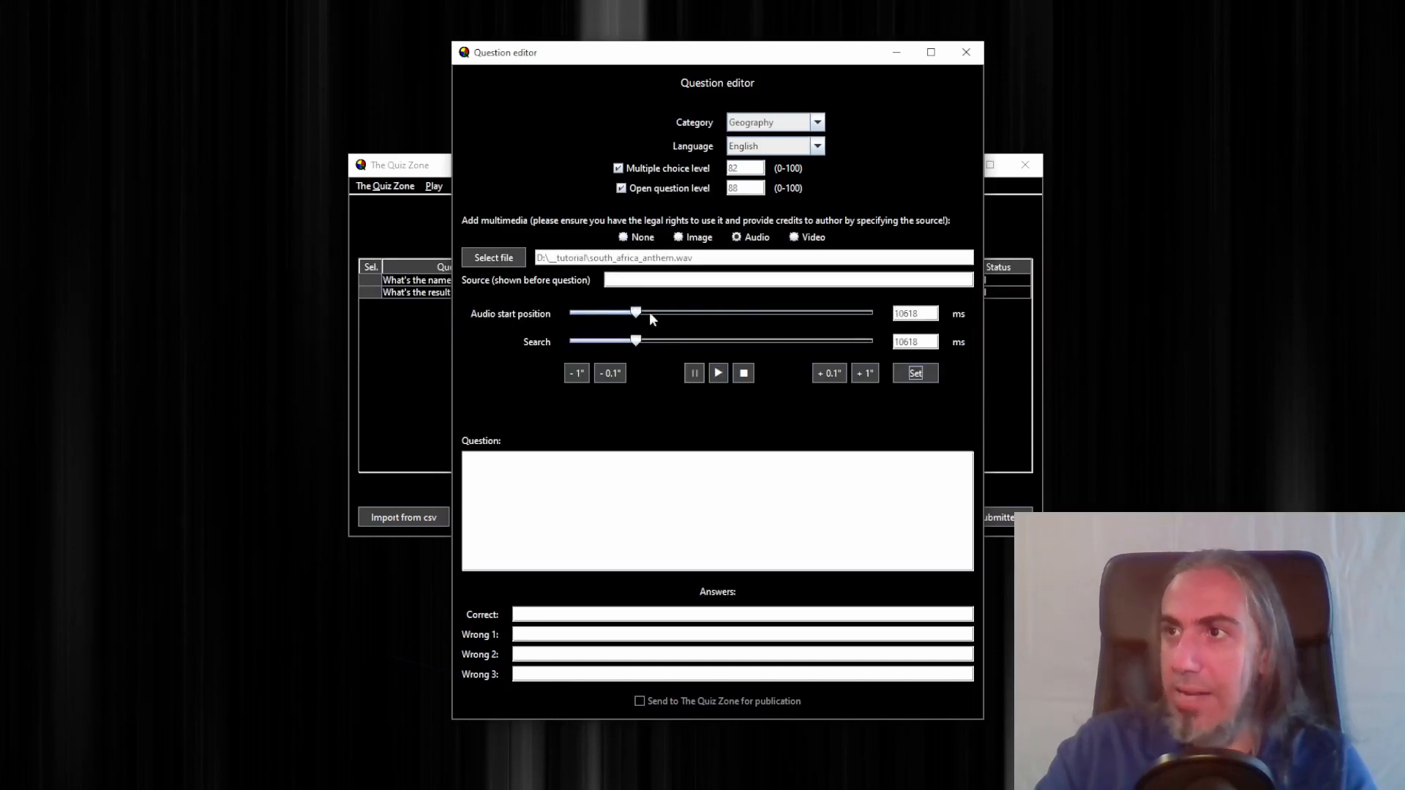
click(613, 371)
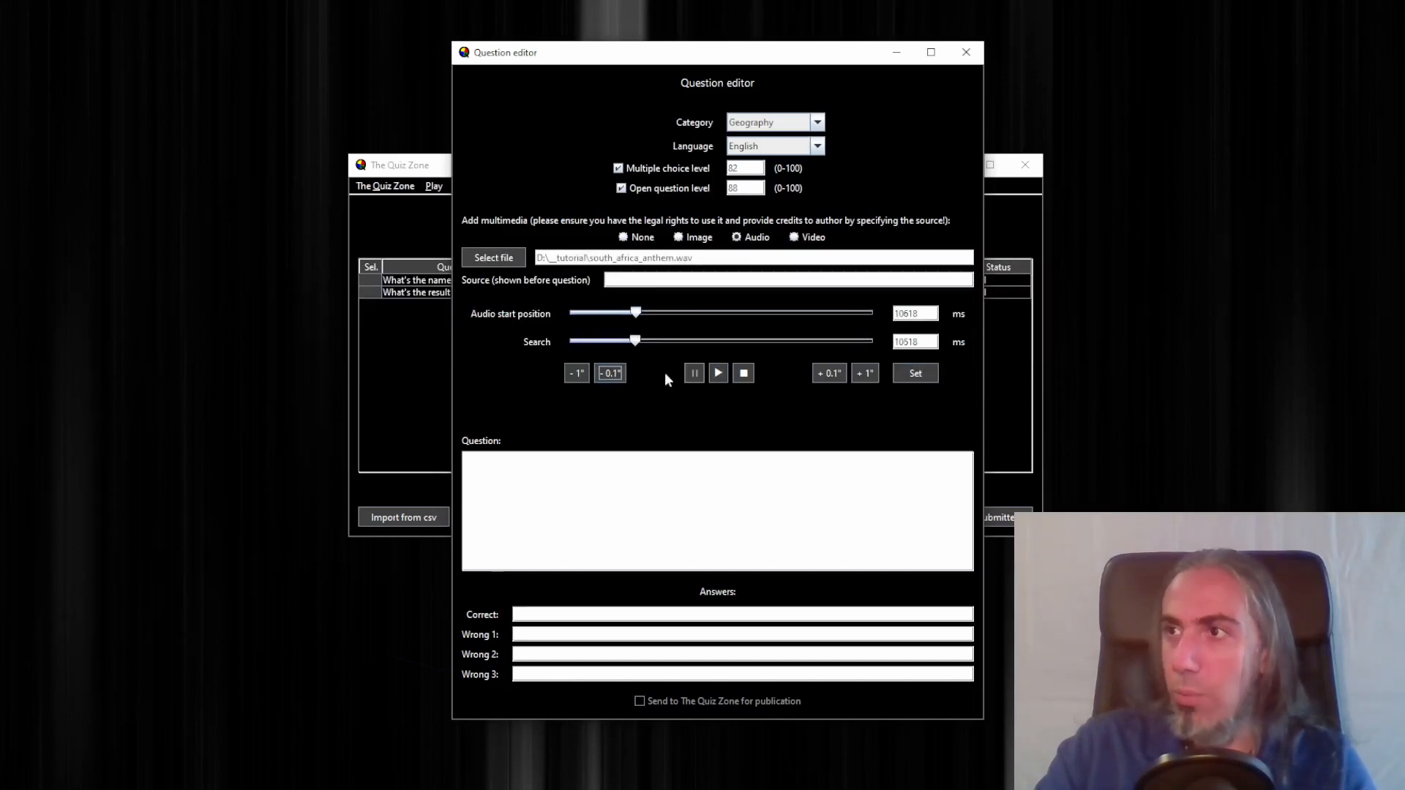
click(921, 373)
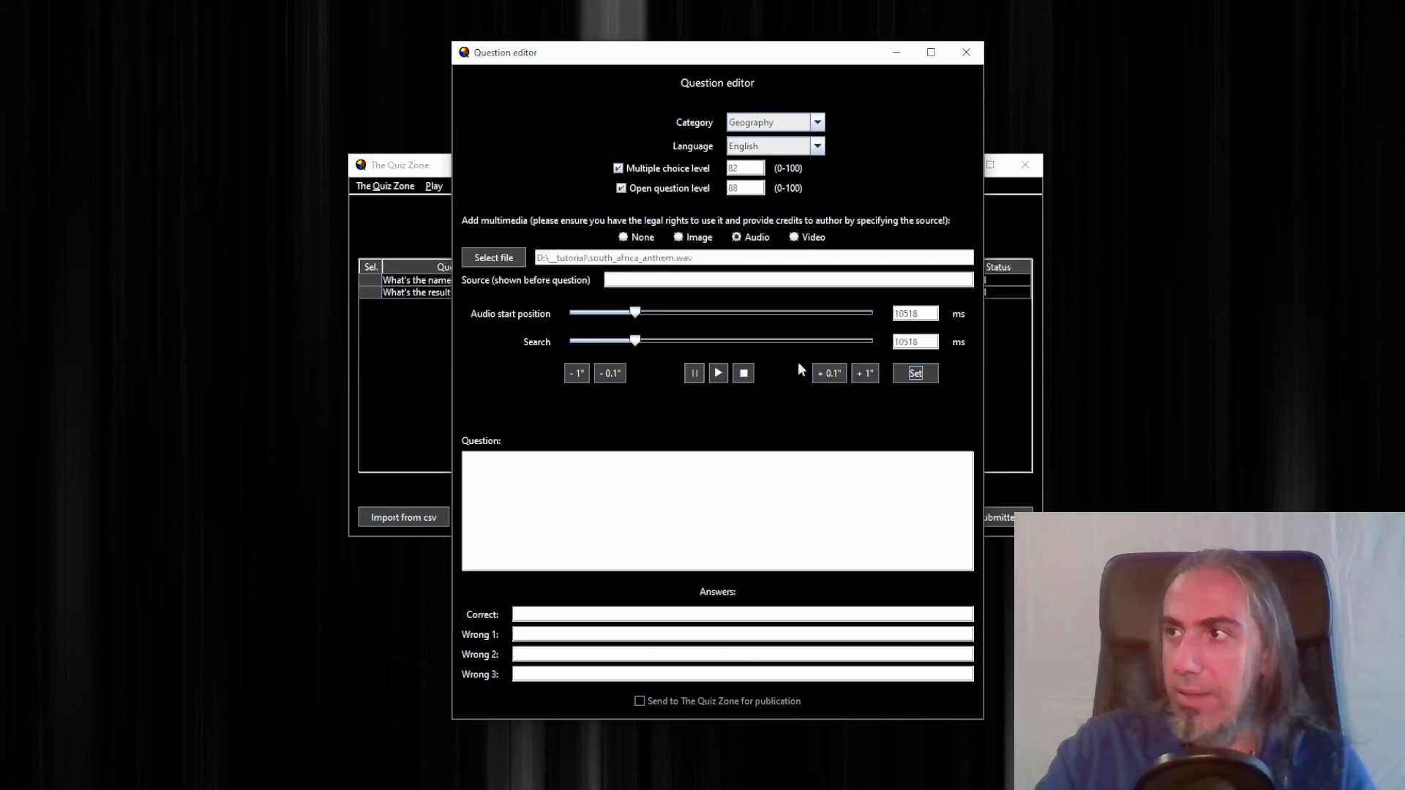
click(716, 372)
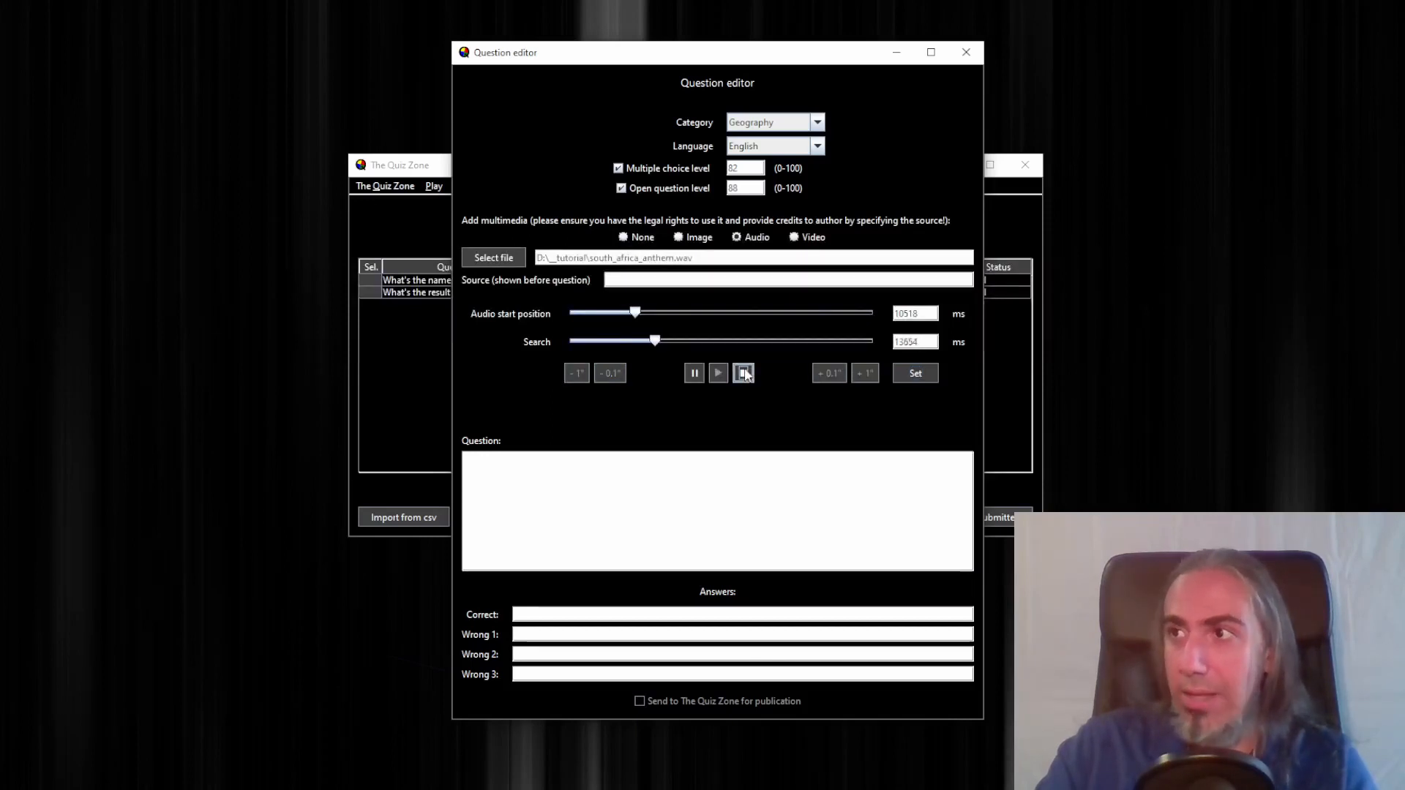
click(744, 374)
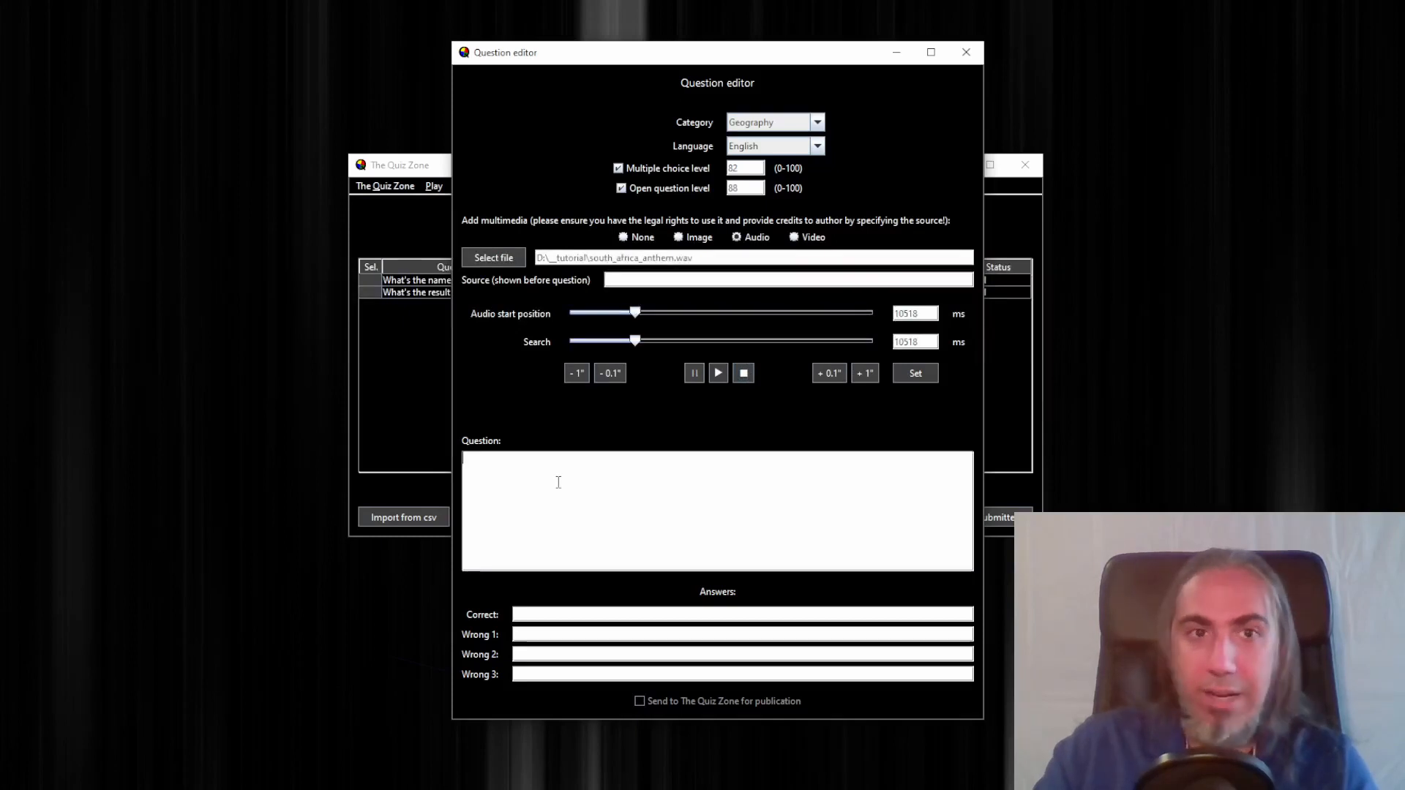
Enter the question text "This is the national anthem of which country?"
click(559, 483)
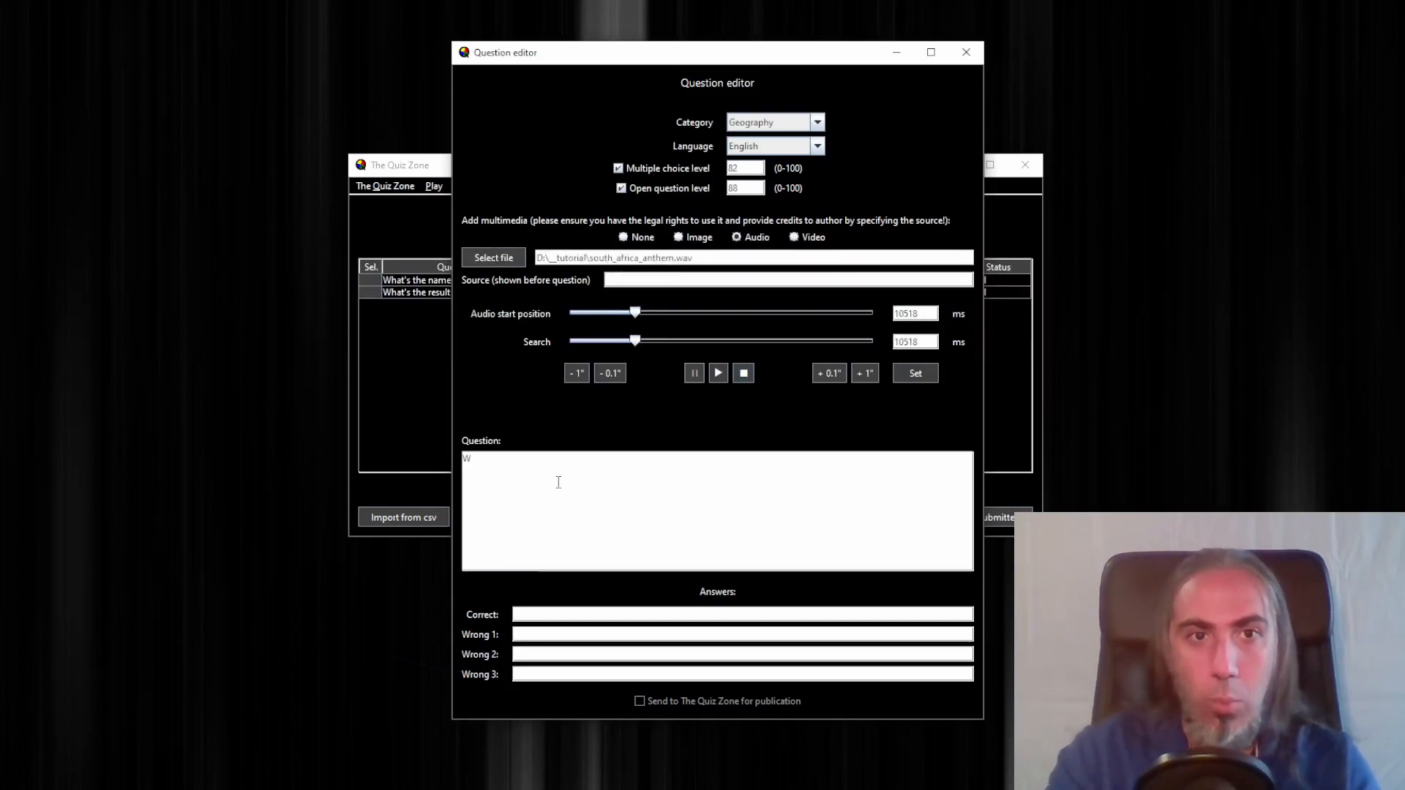
text(Wh)
key(BackSpace)
key(BackSpace)
text(This is )
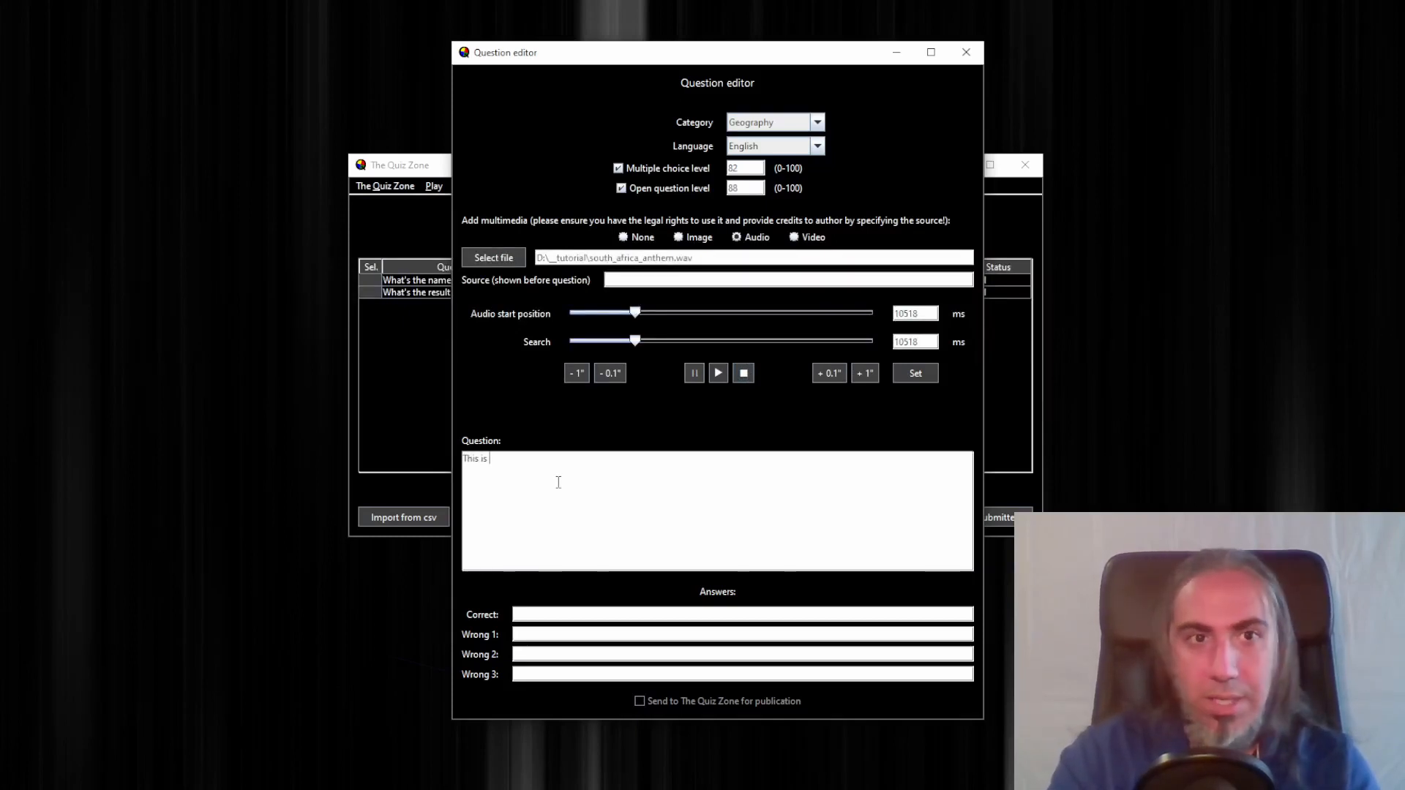
text(the national)
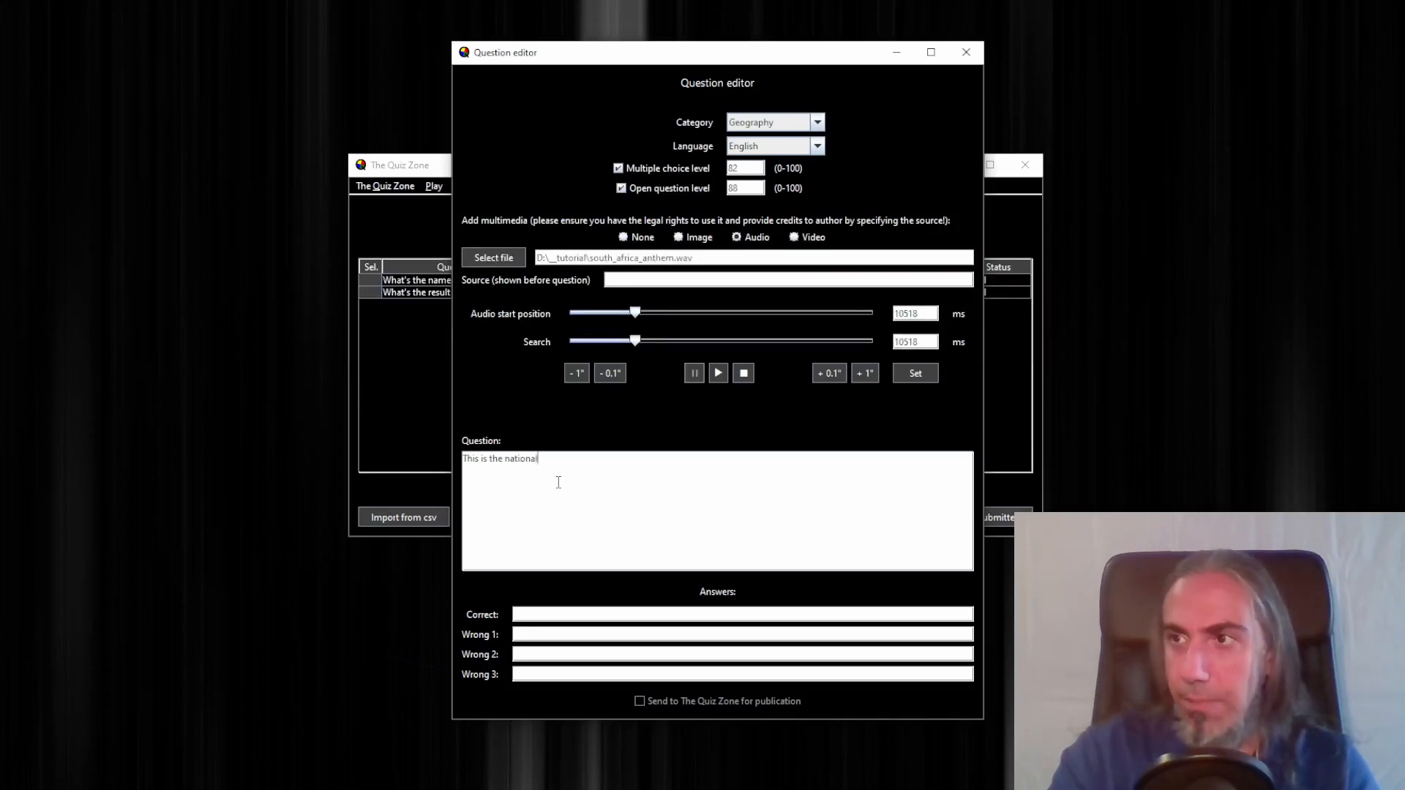
text( anthem )
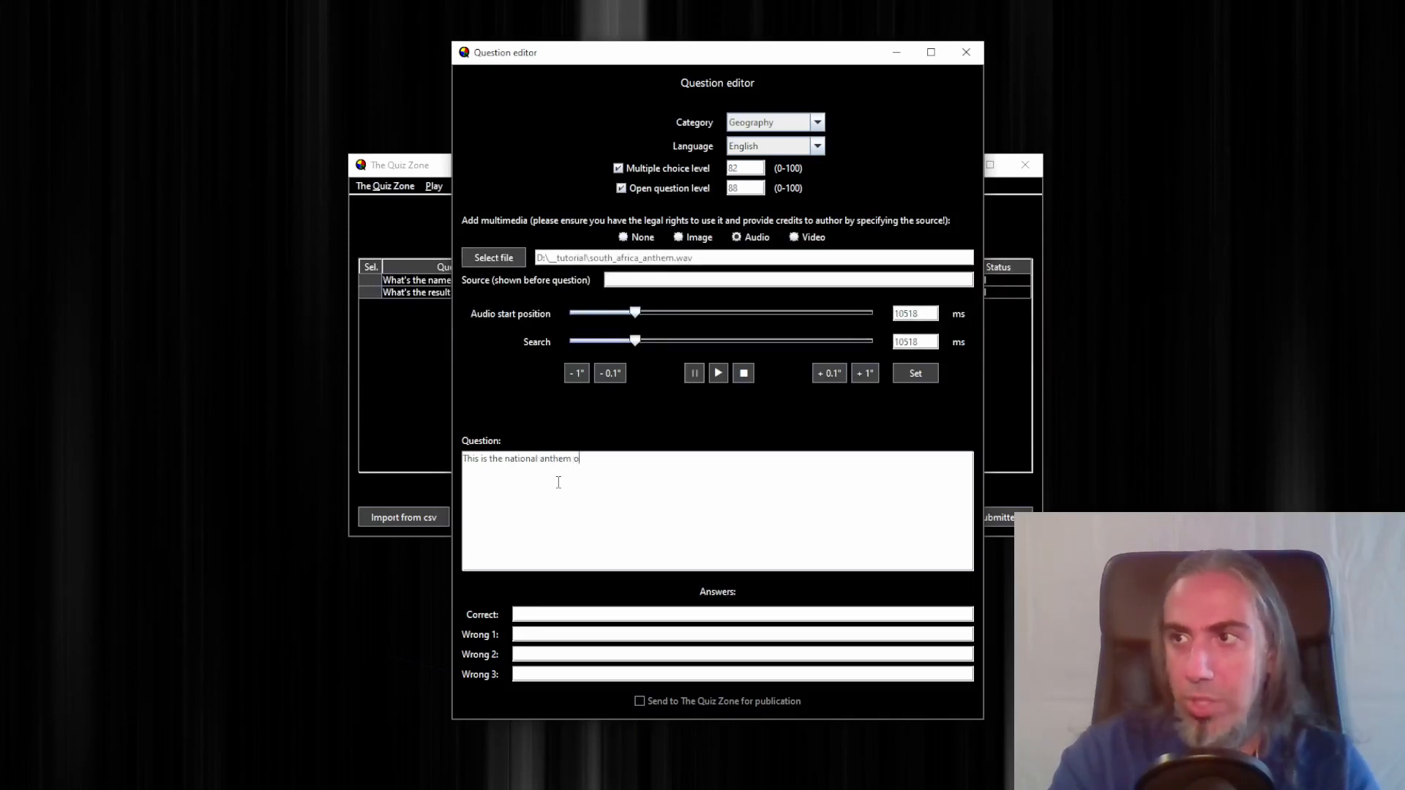
text(of which country?)
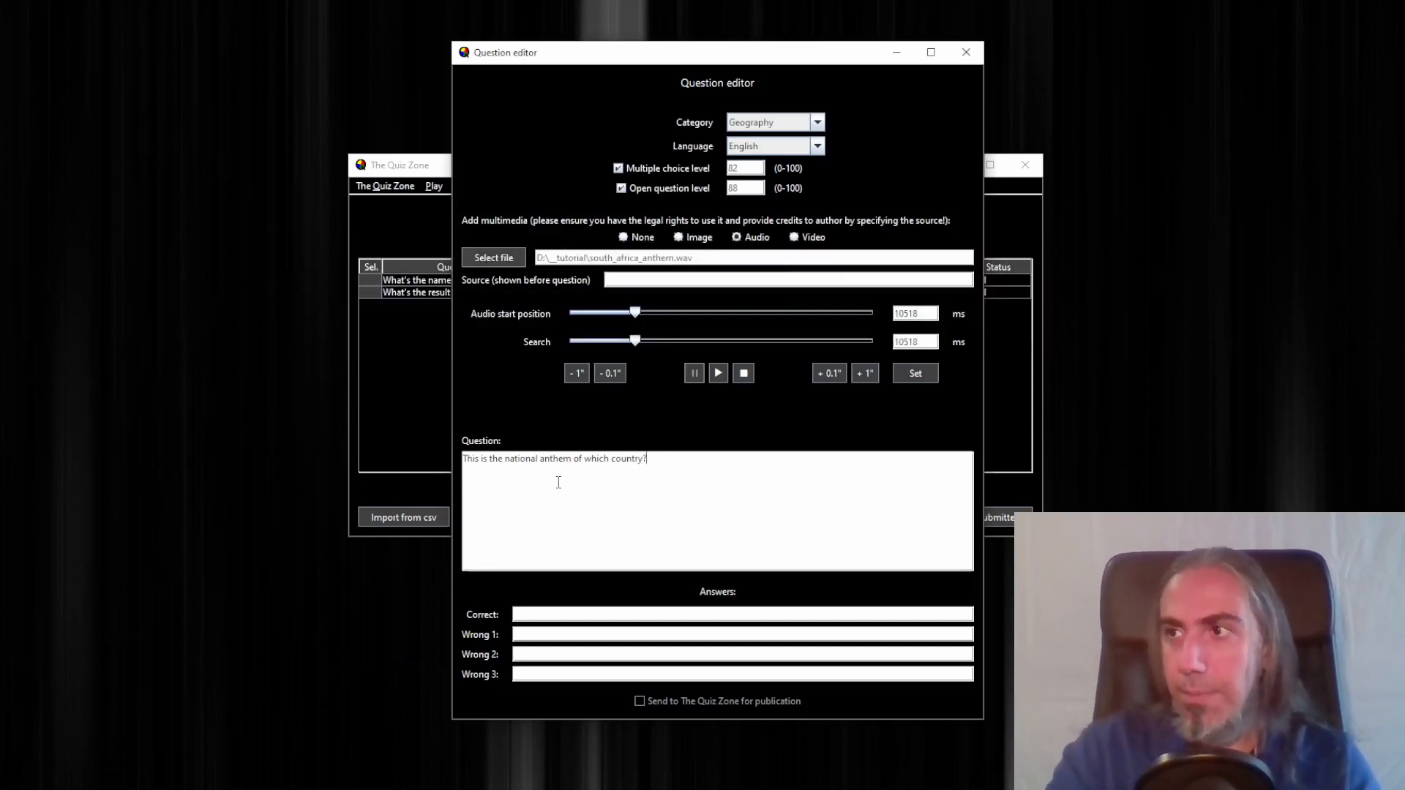
Enter South Africa as the correct answer
click(555, 614)
text(S)
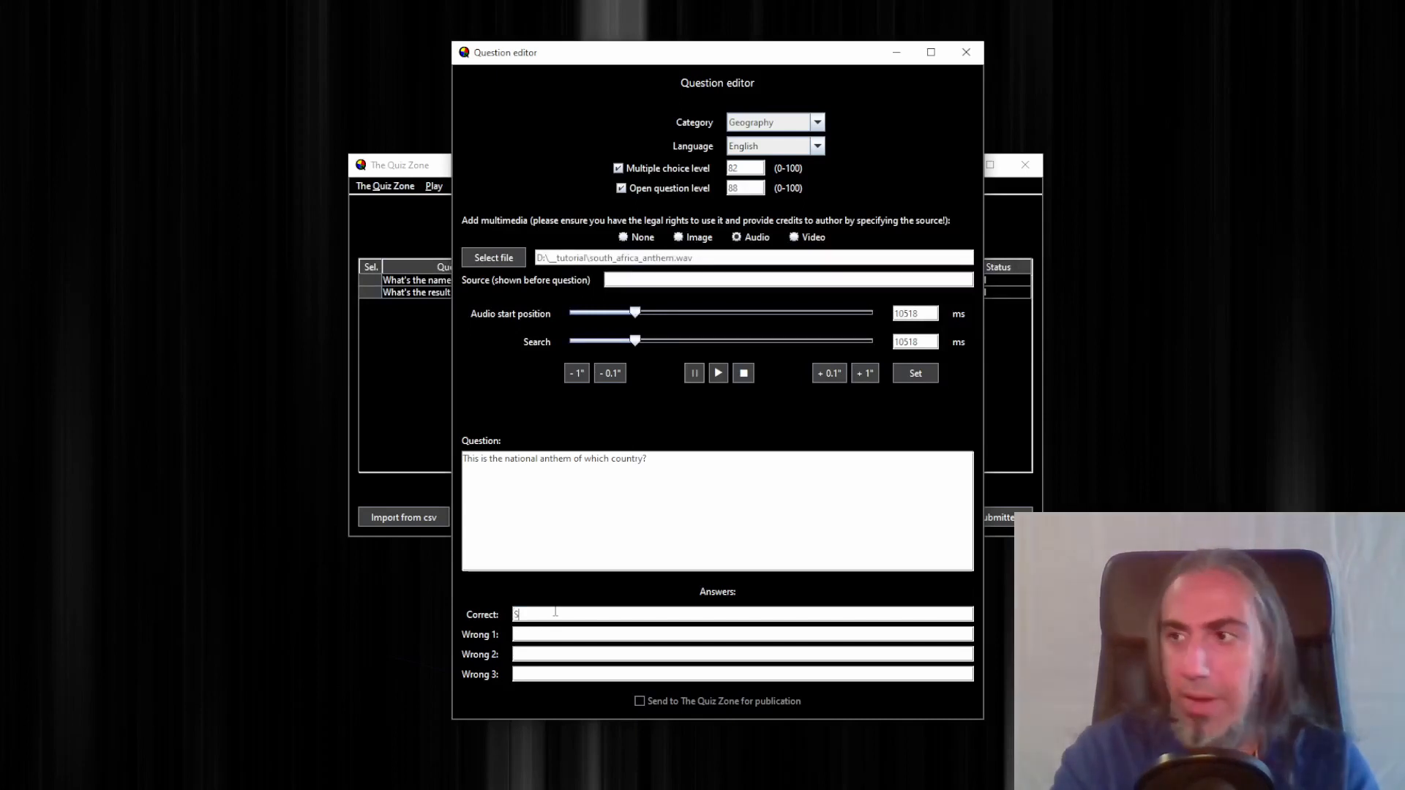
text(out)
key(BackSpace)
text(uth Africa)
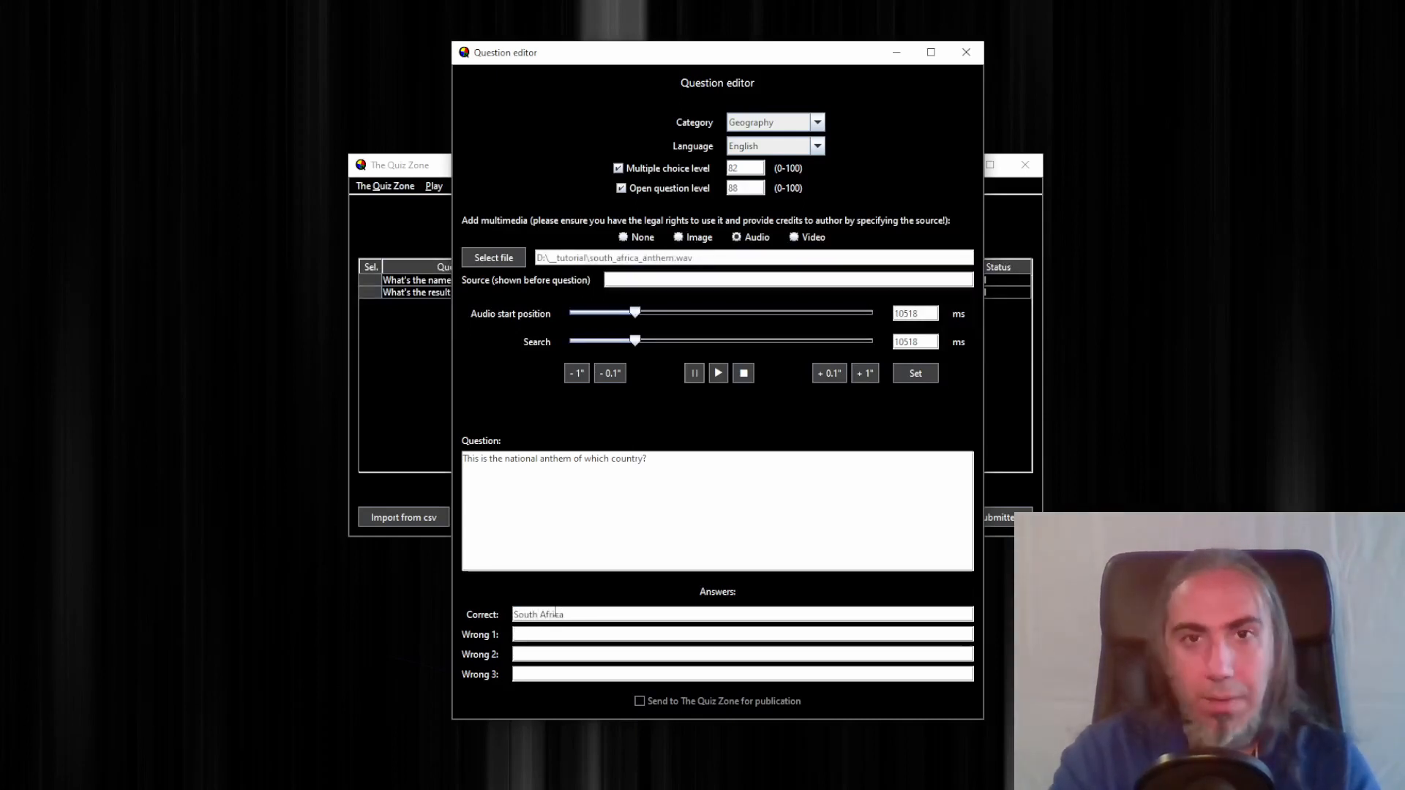
text(M)
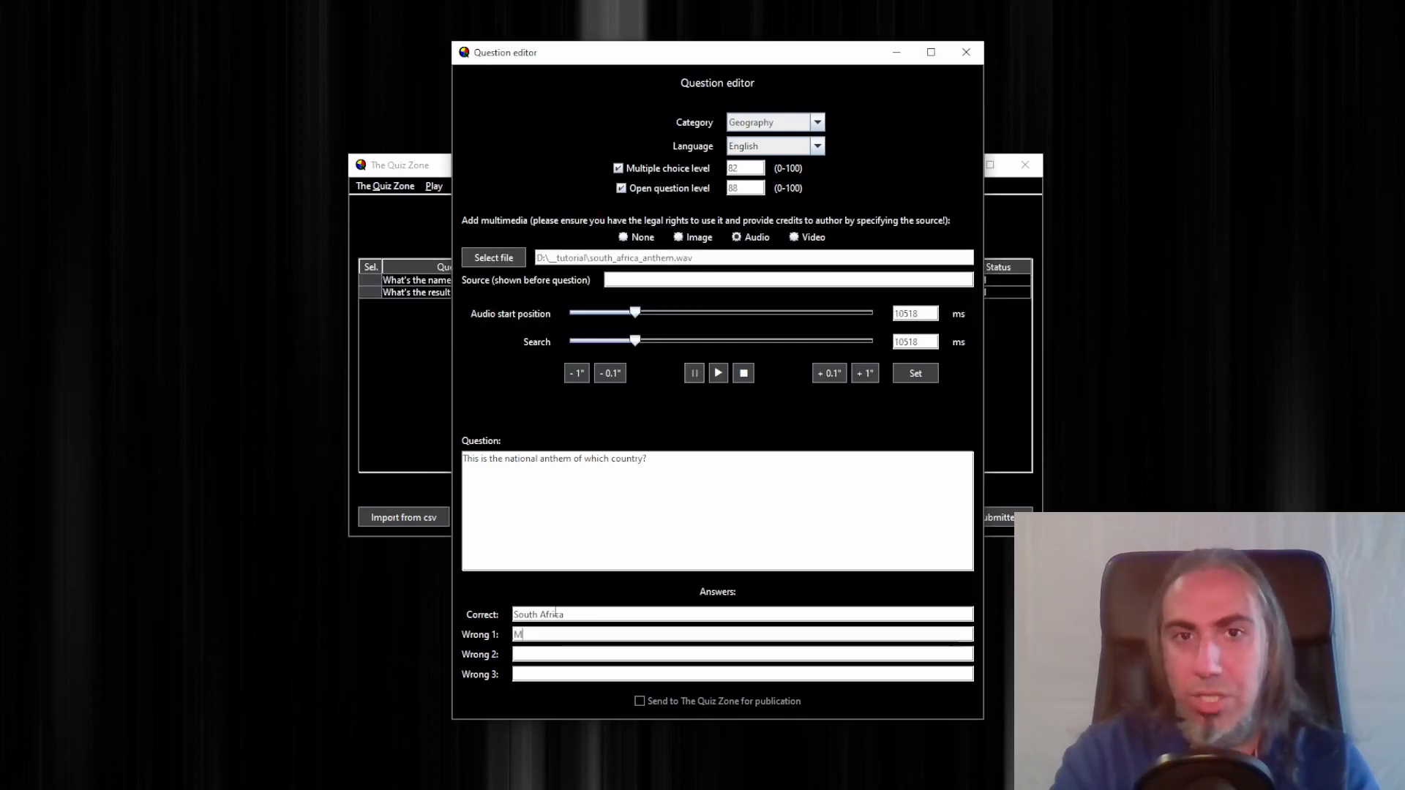
text(axico)
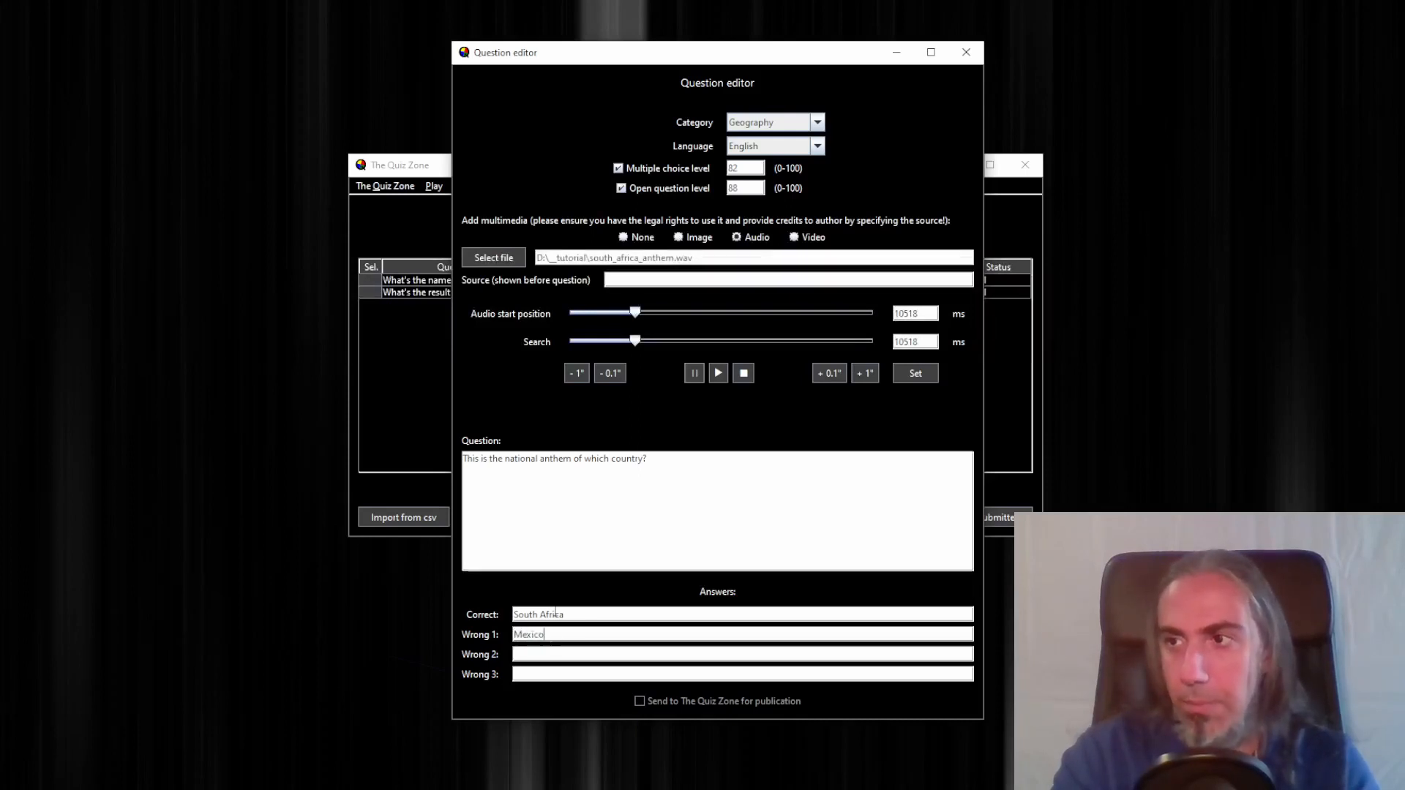
Enter Mexico, Japan and India as the three wrong answers, then close the editor to save the question
key(Tab)
text(Jap)
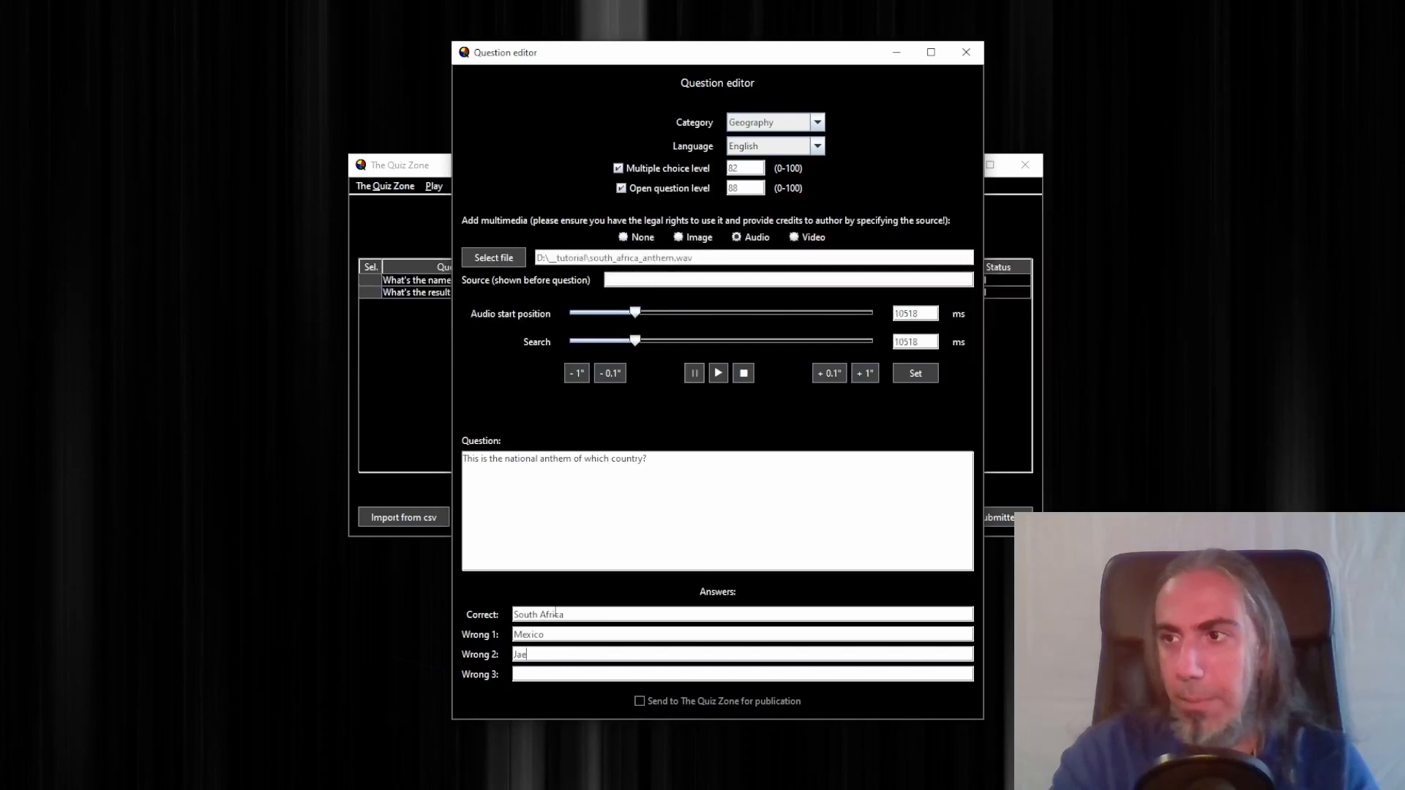
text(an)
key(Tab)
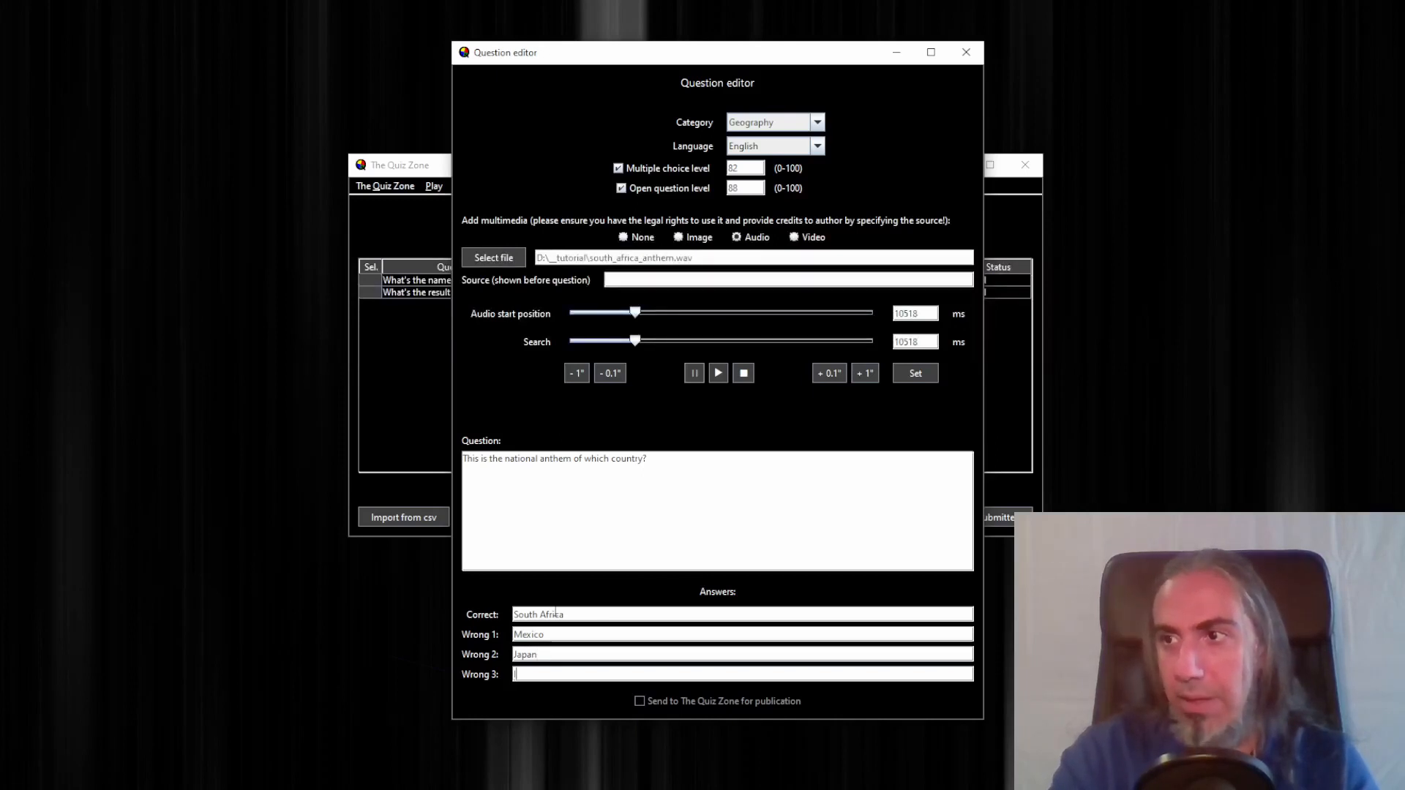
text(India)
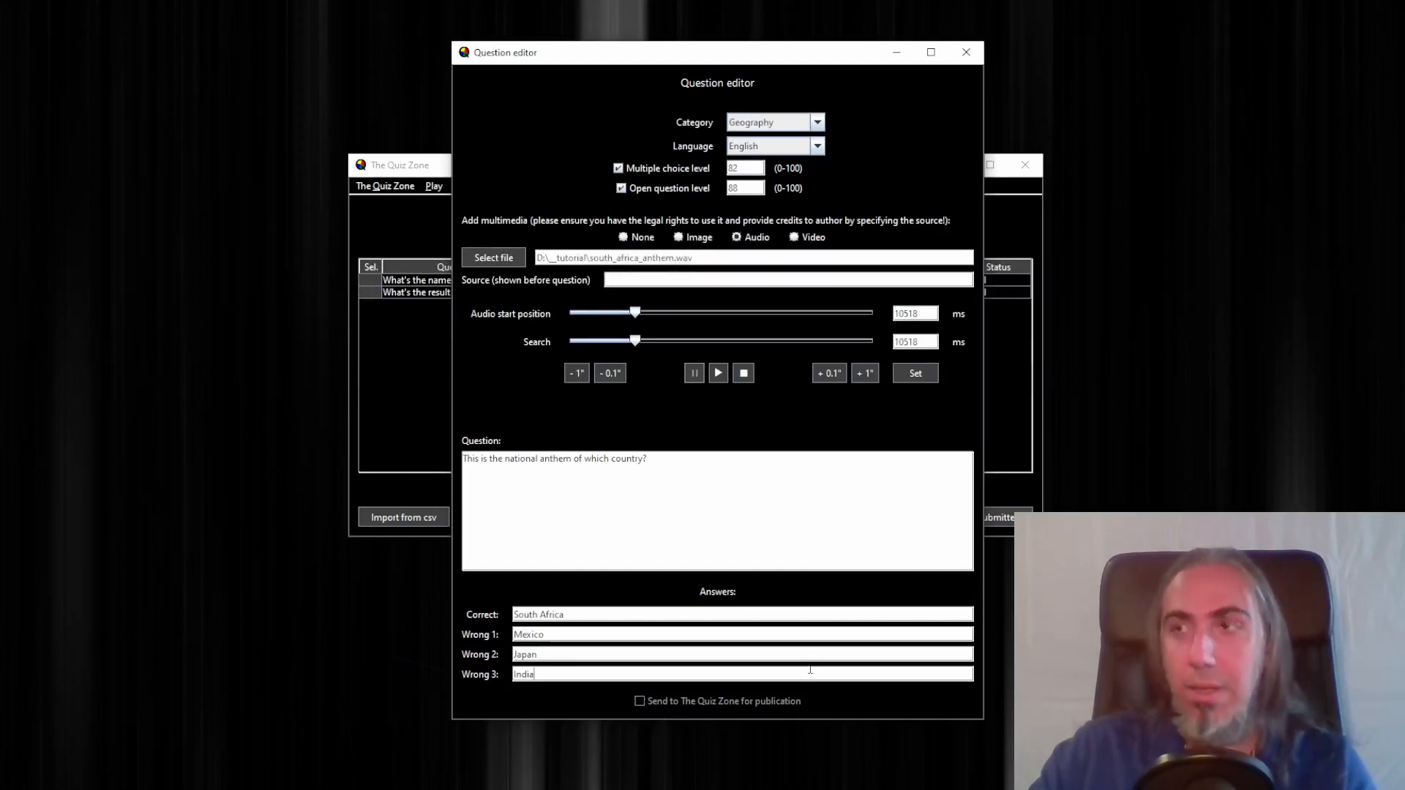
click(966, 53)
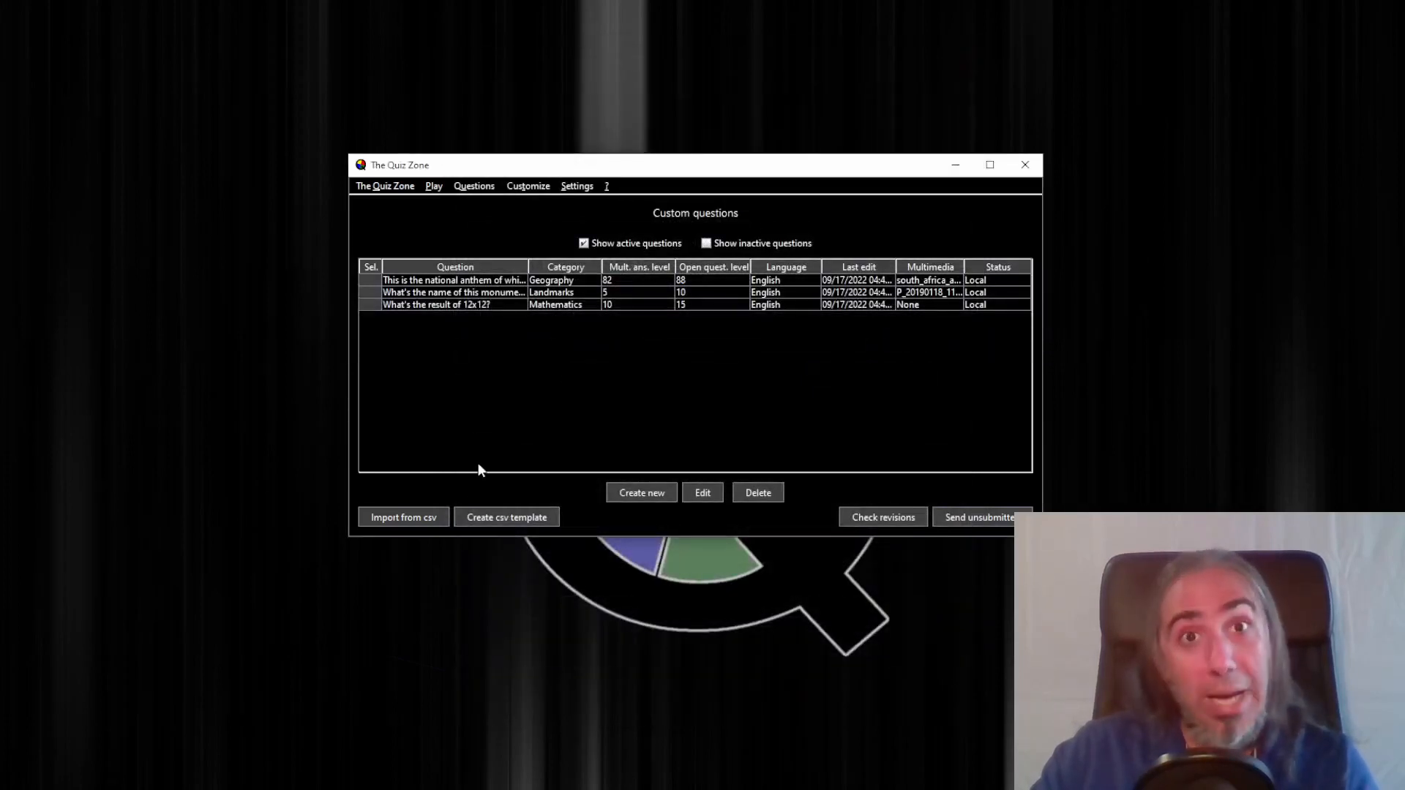
Start a new question, choose Video as the multimedia type and attach 31-10-2017_20-19-10.mp4
click(644, 492)
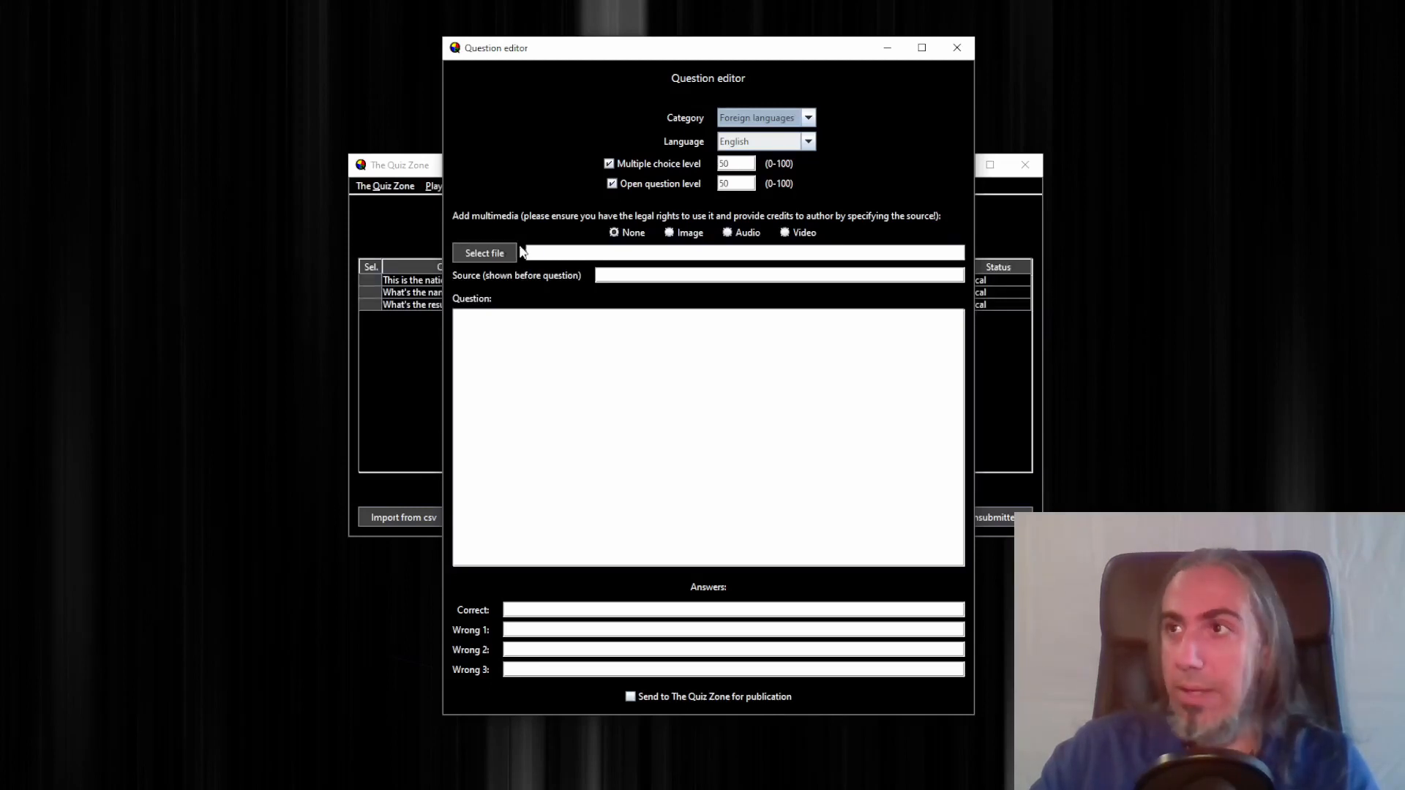
click(800, 231)
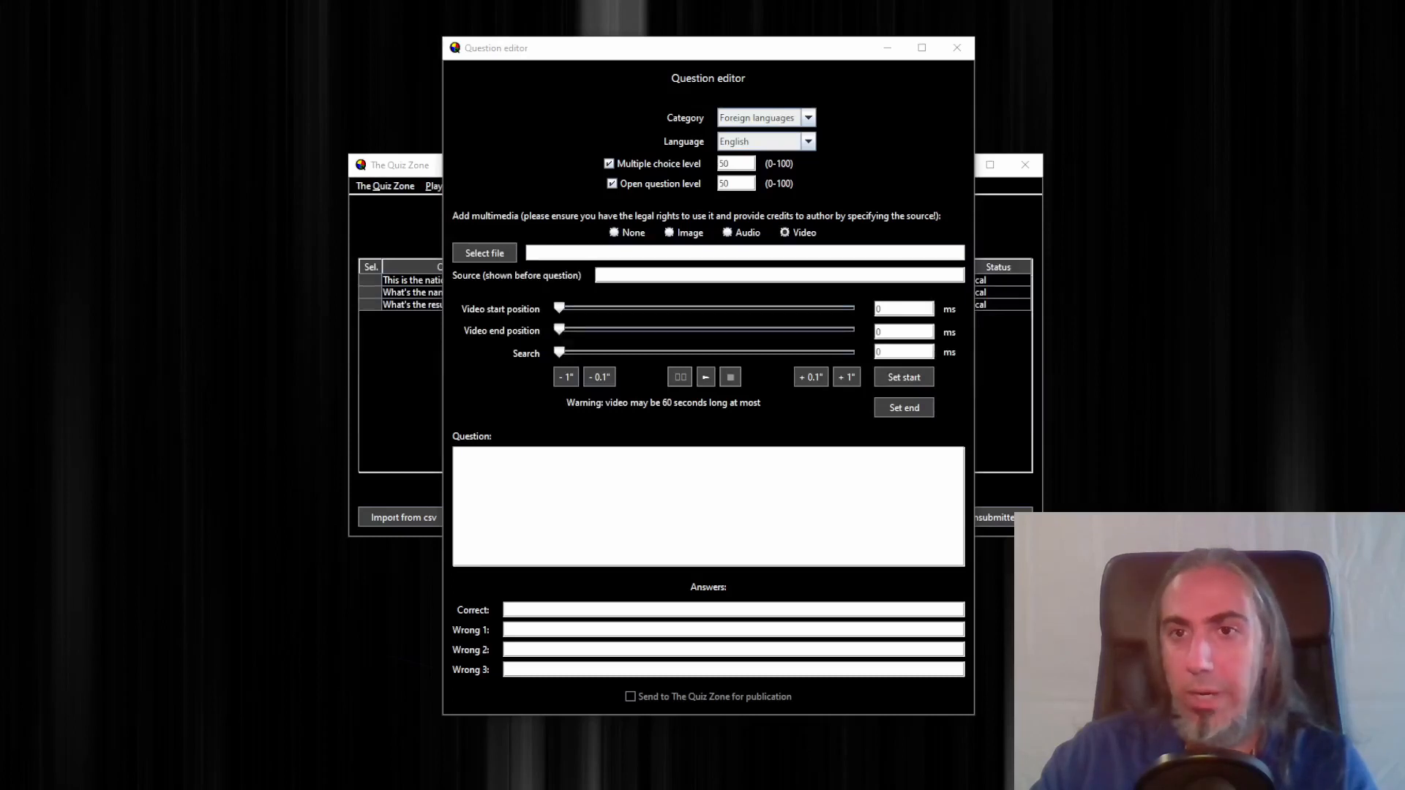
drag(223, 468, 141, 89)
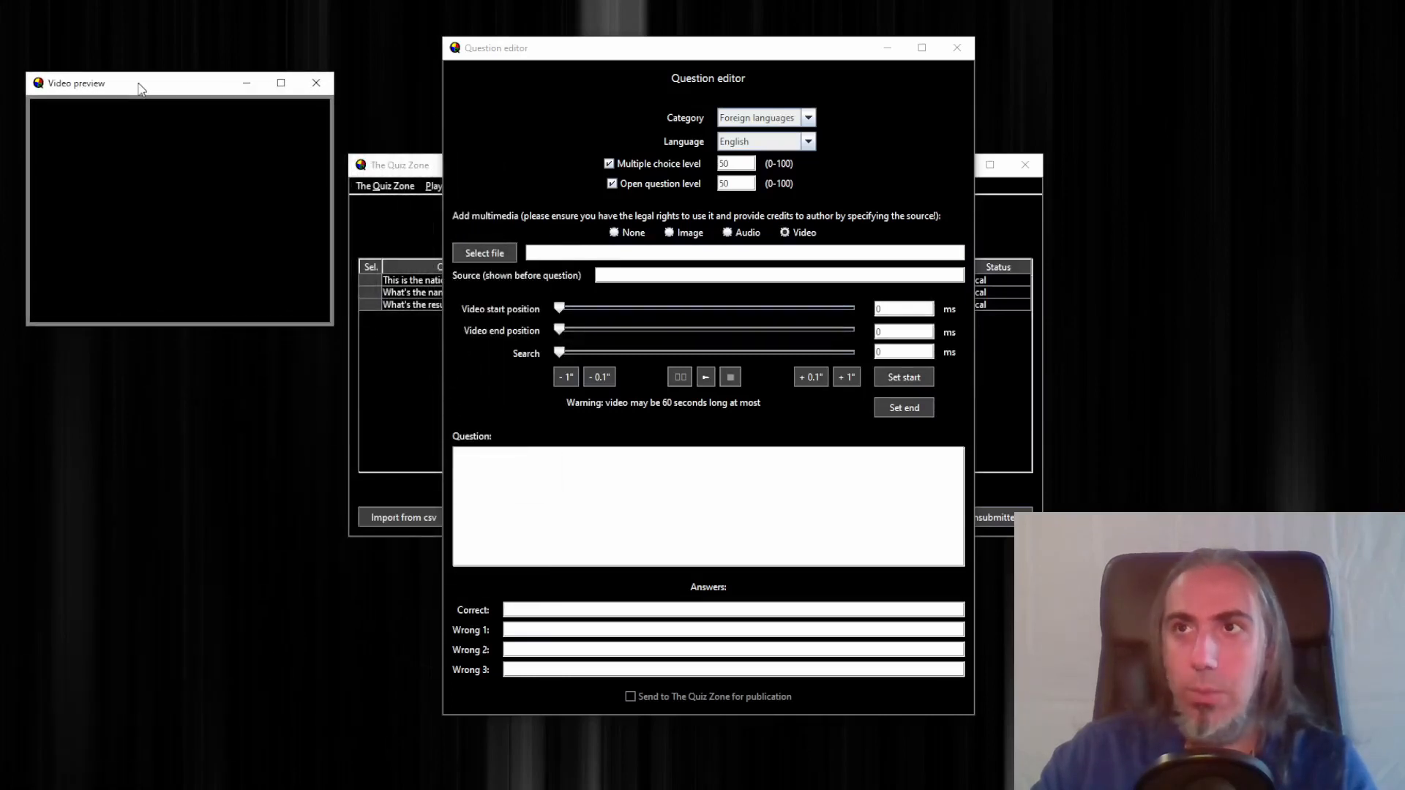
click(474, 255)
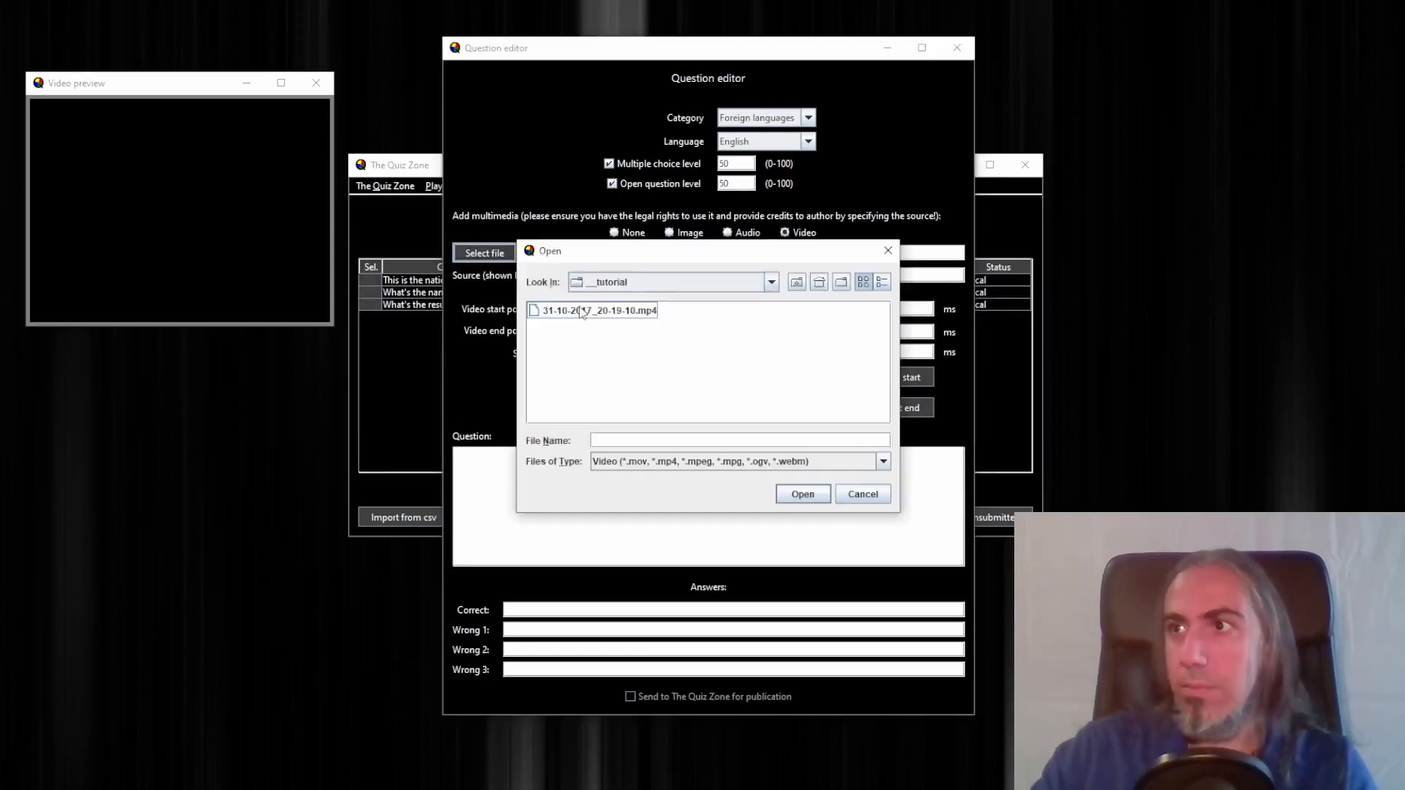
double_click(580, 312)
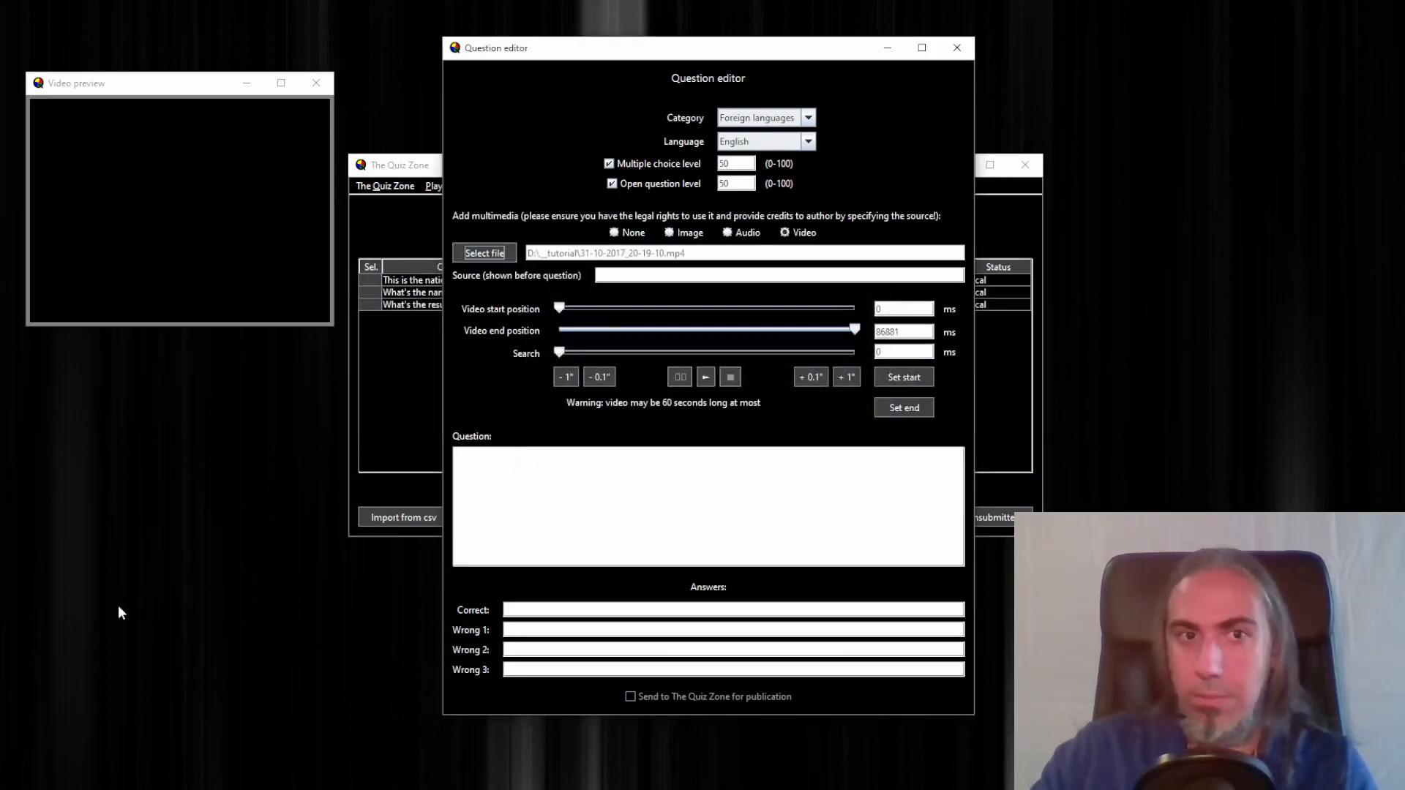
Preview the video, step back through it and set the video start position to 27507 ms
click(709, 375)
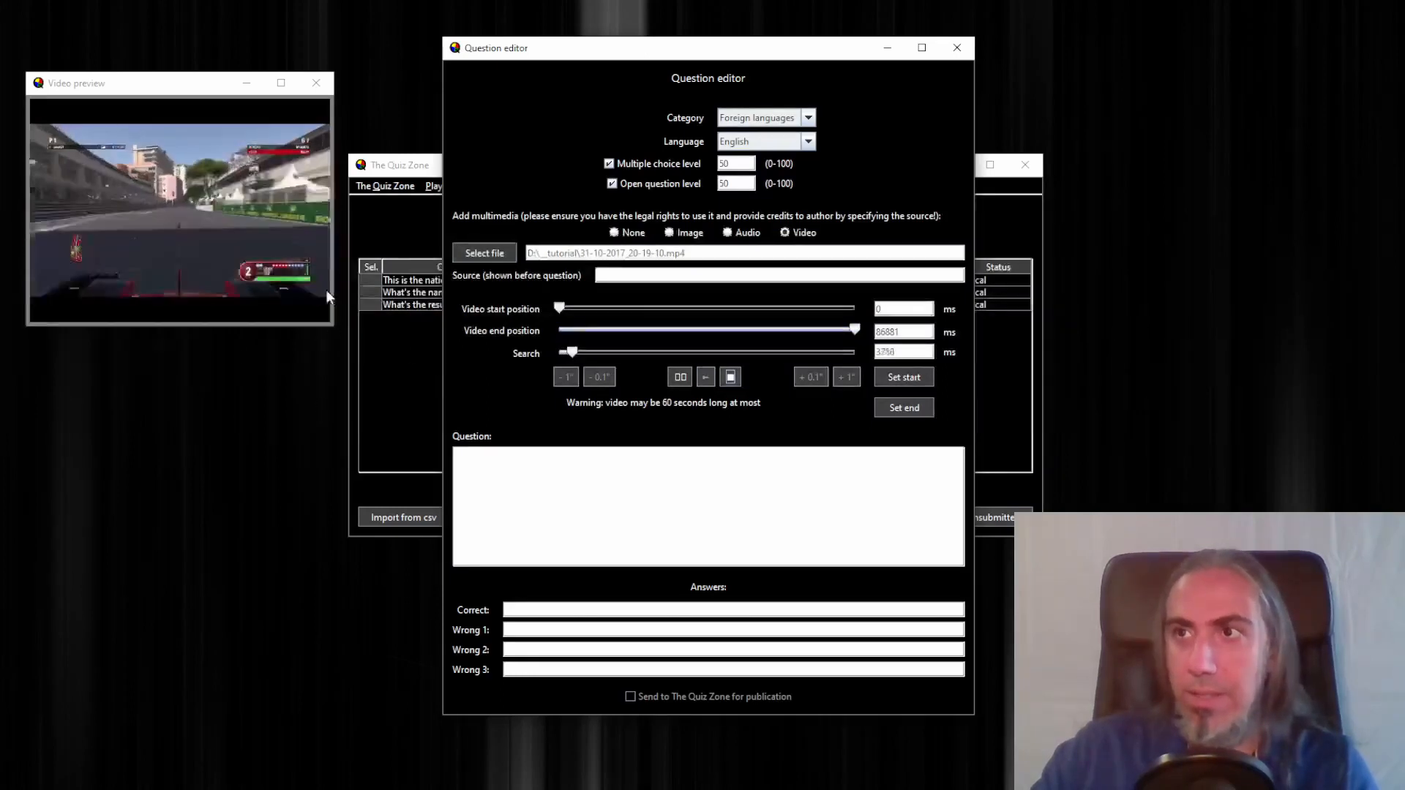
drag(333, 291, 417, 293)
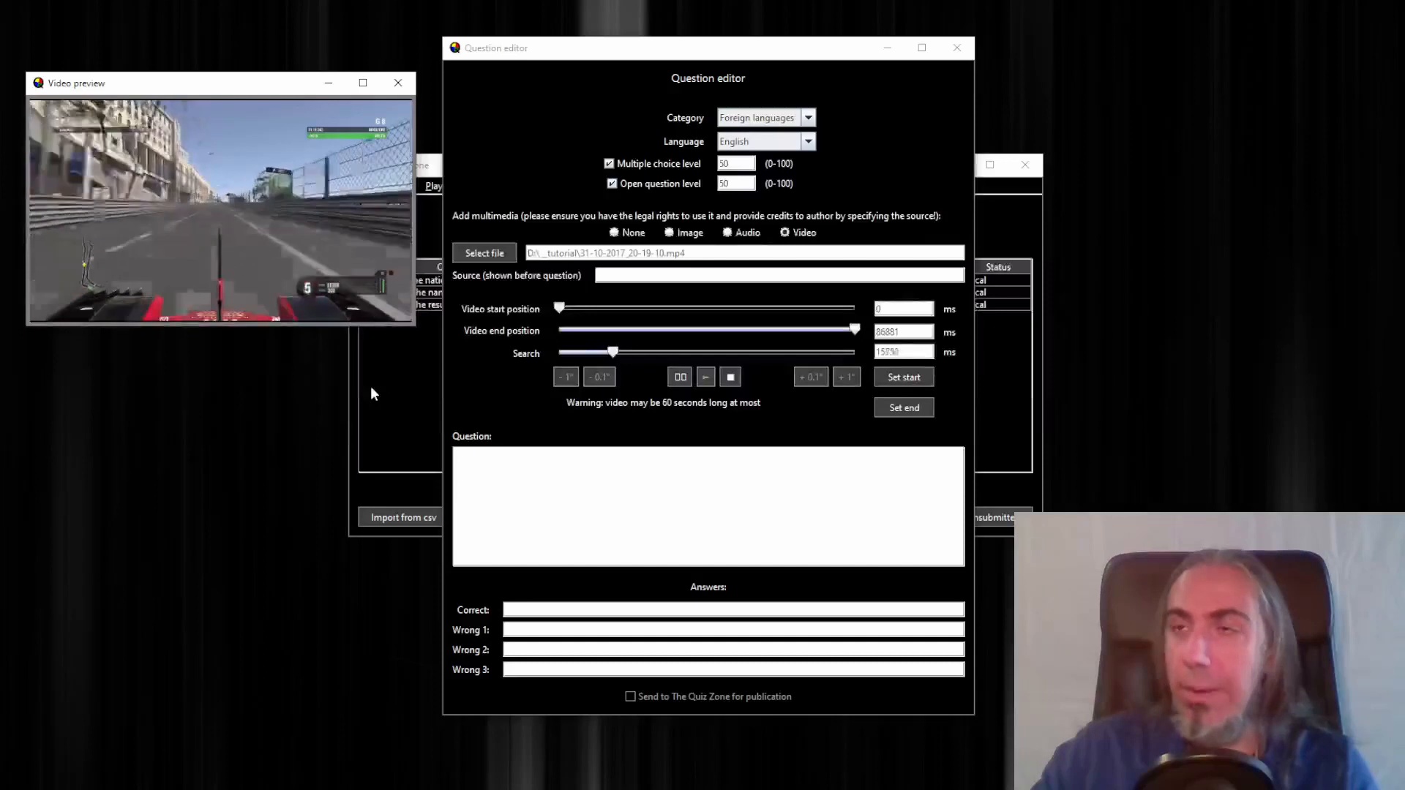
click(682, 378)
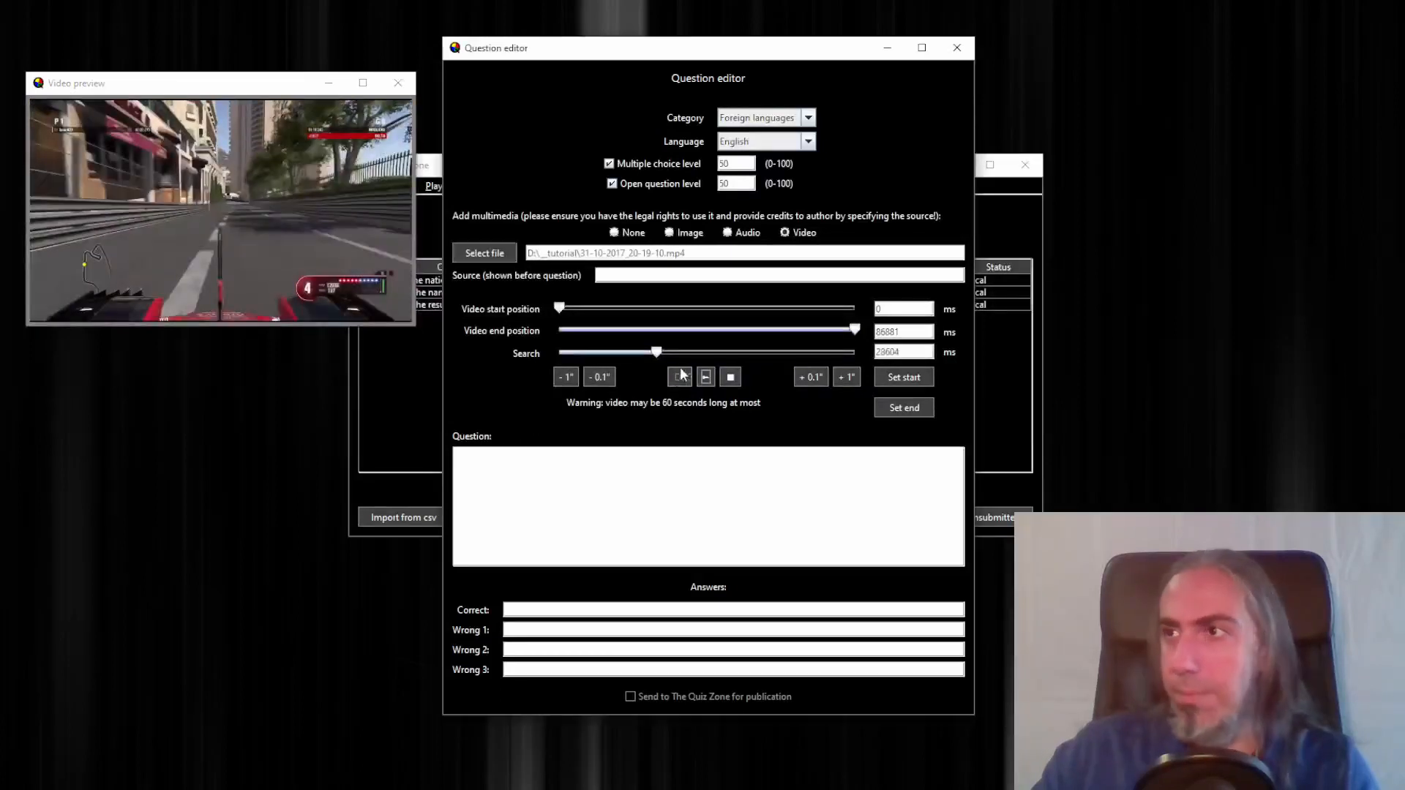
click(565, 377)
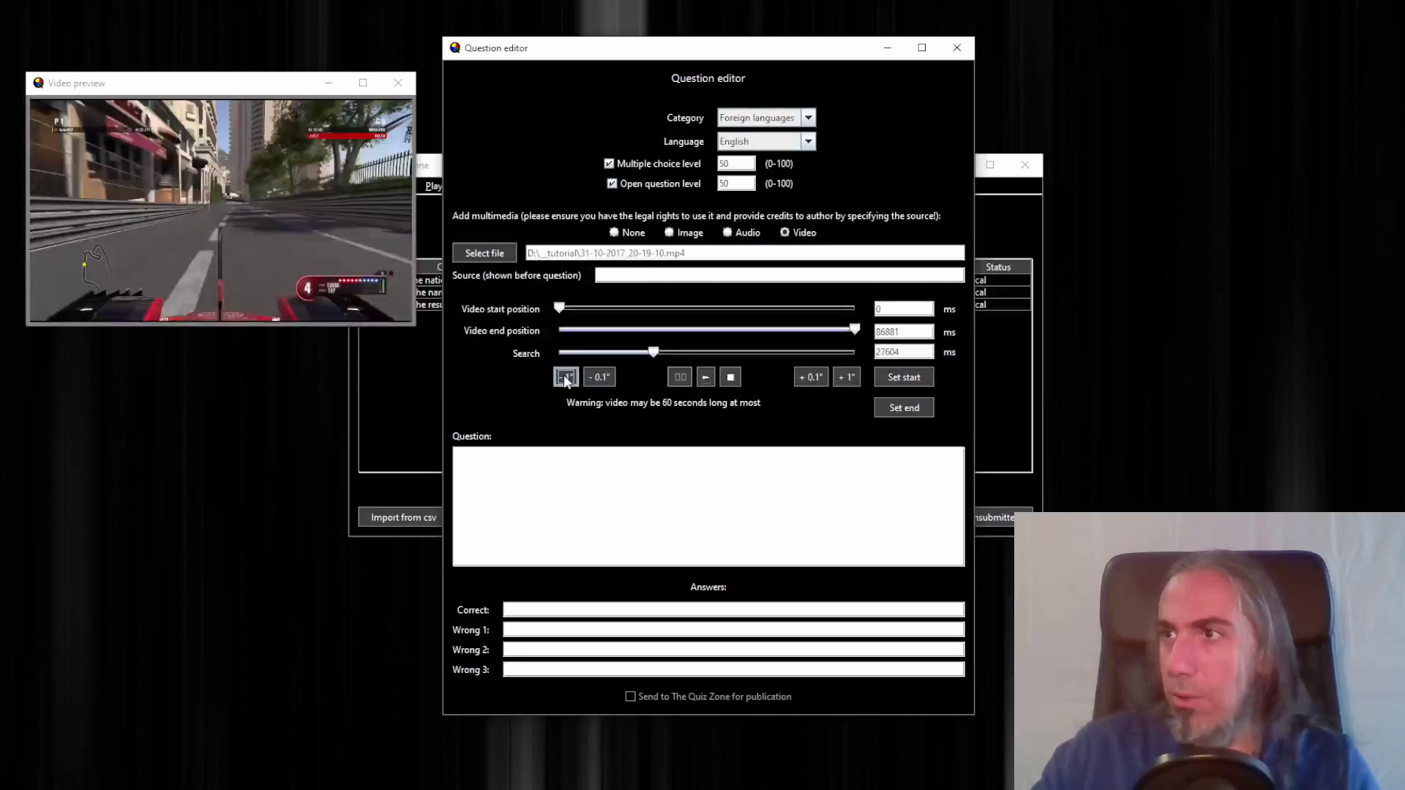
click(565, 377)
click(703, 377)
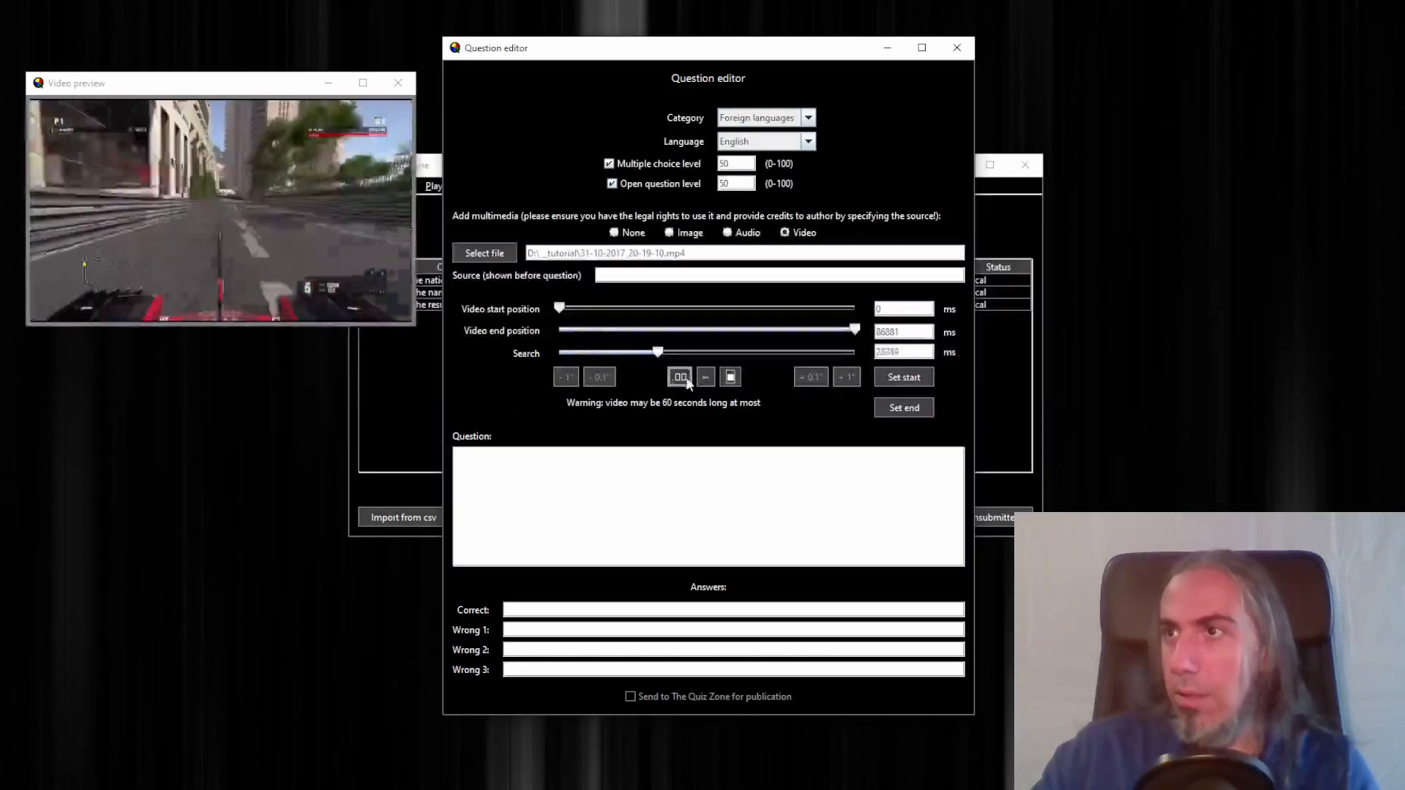
click(680, 377)
click(566, 377)
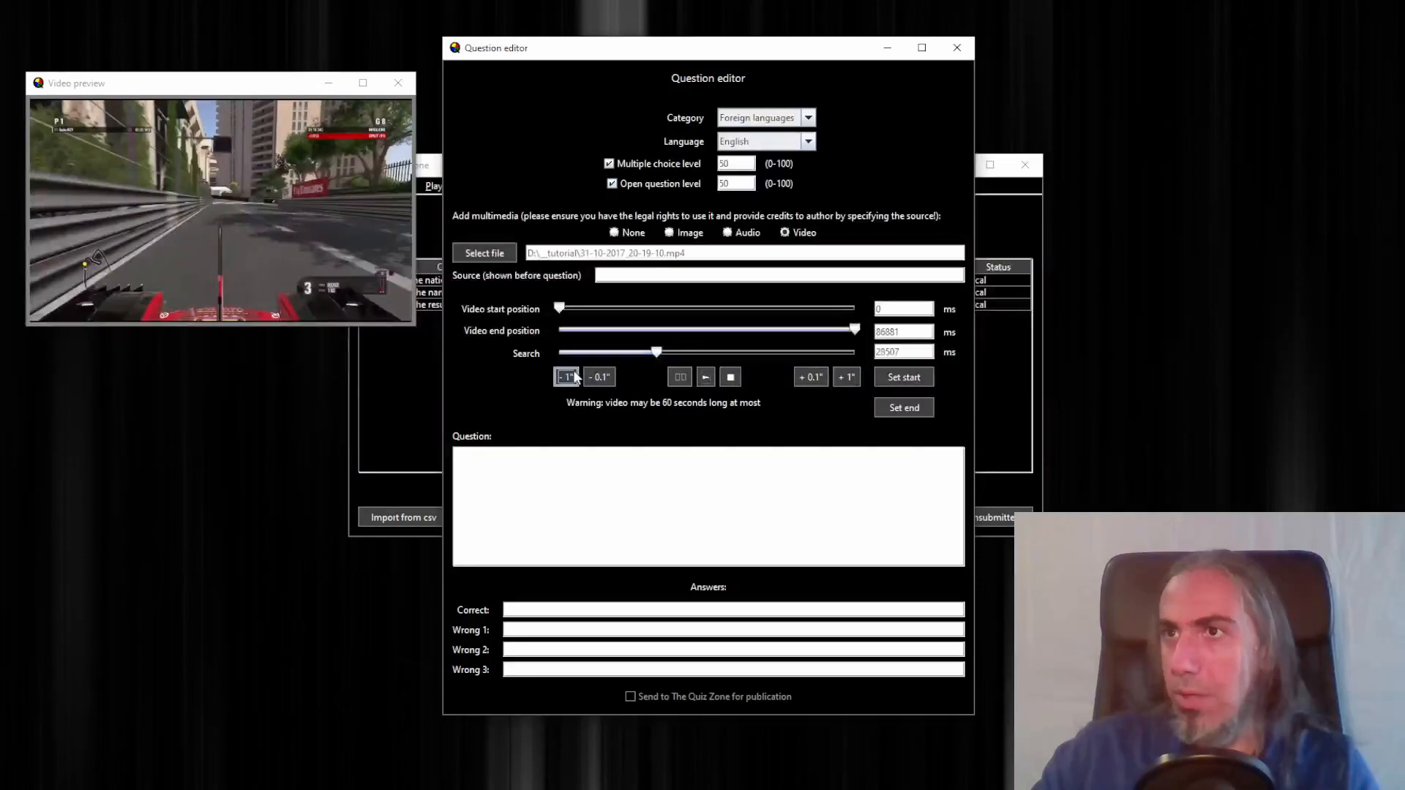
click(566, 377)
click(907, 378)
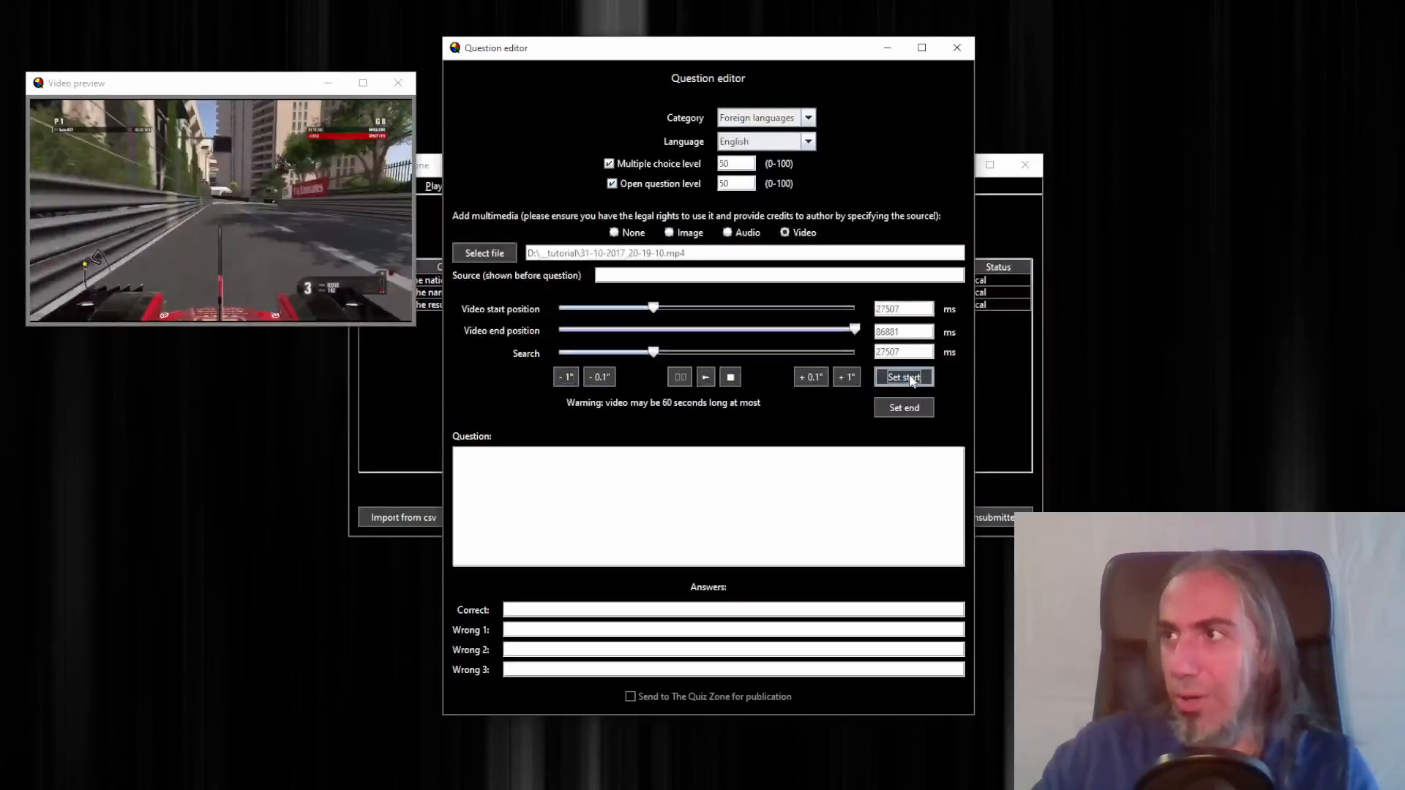
click(705, 376)
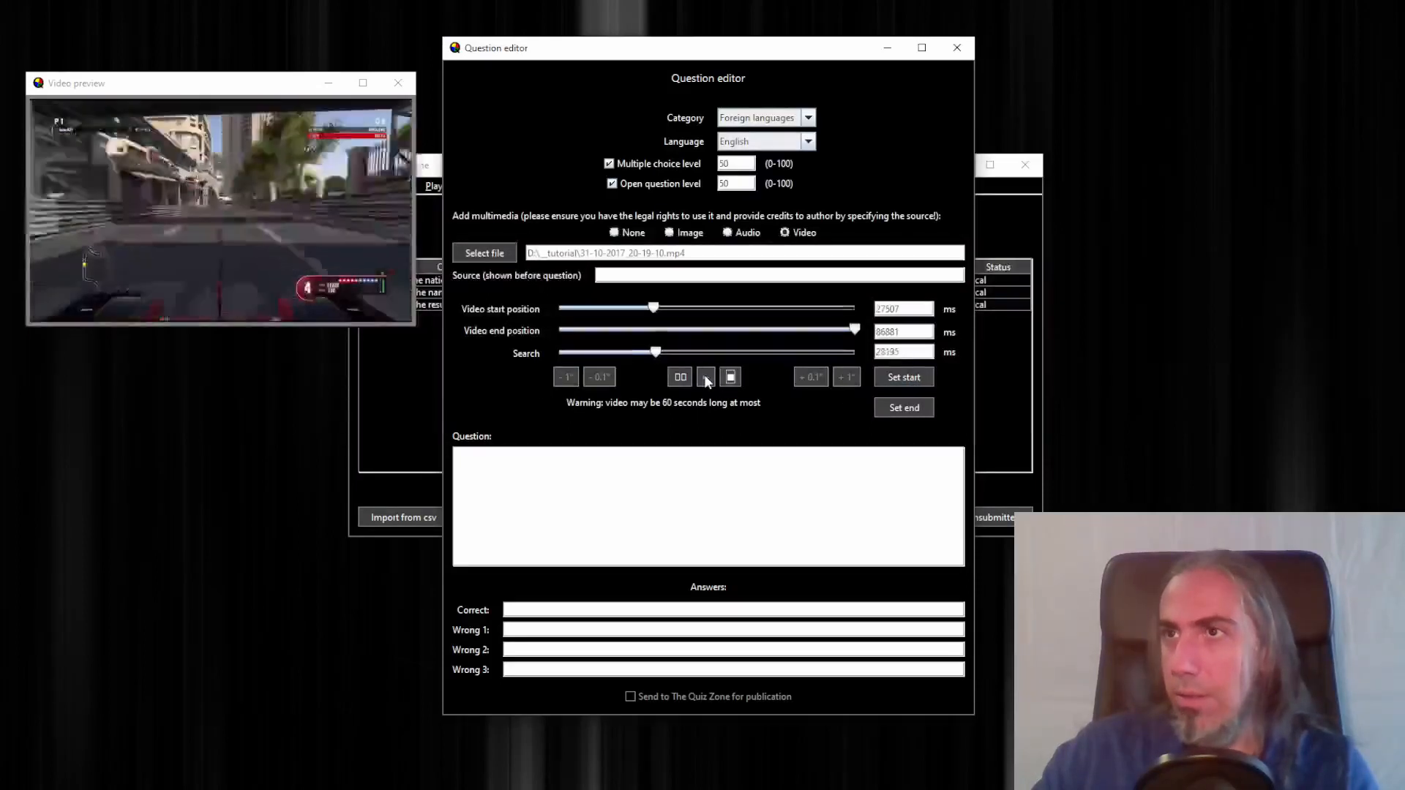
click(730, 377)
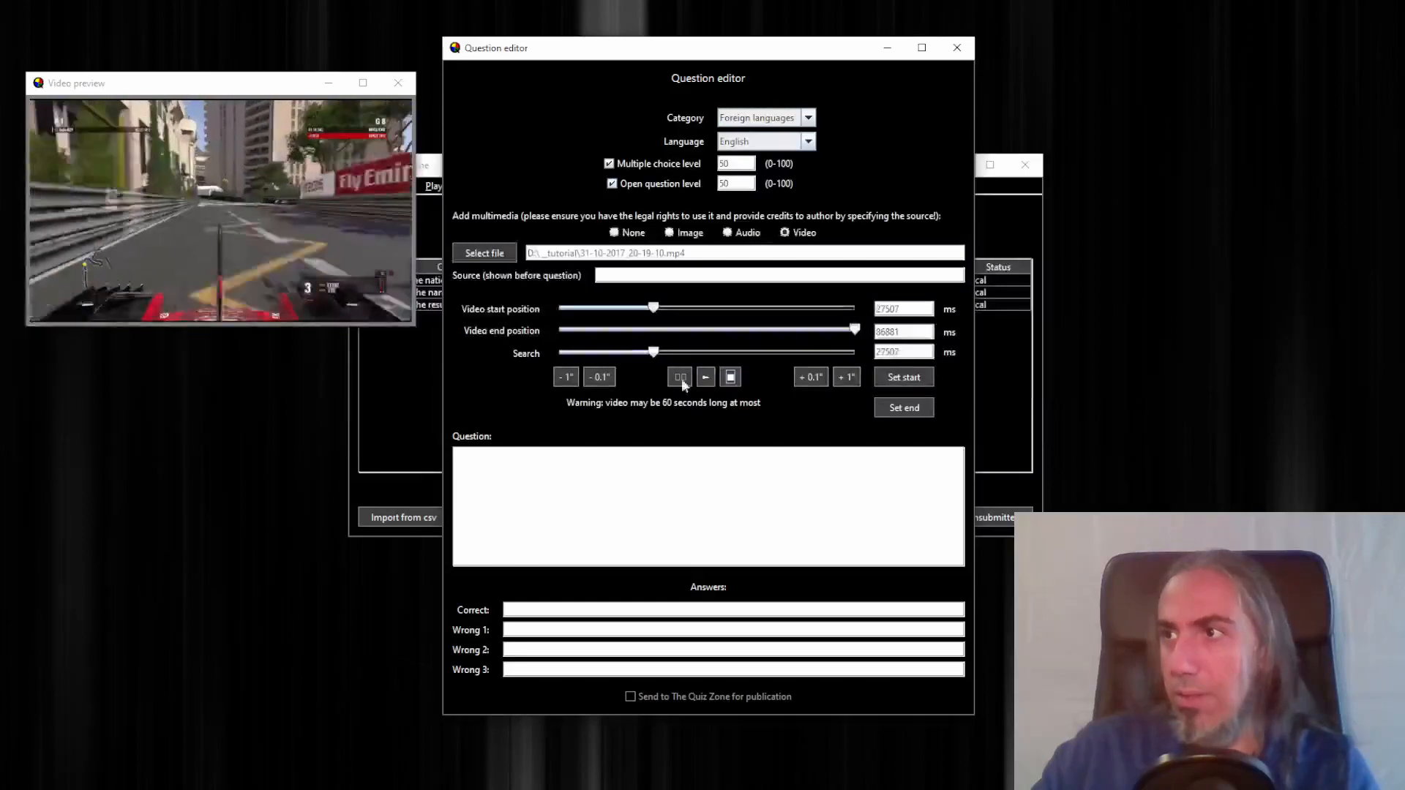
Set the video start position to 26507 ms and the end position to 48249 ms
click(568, 376)
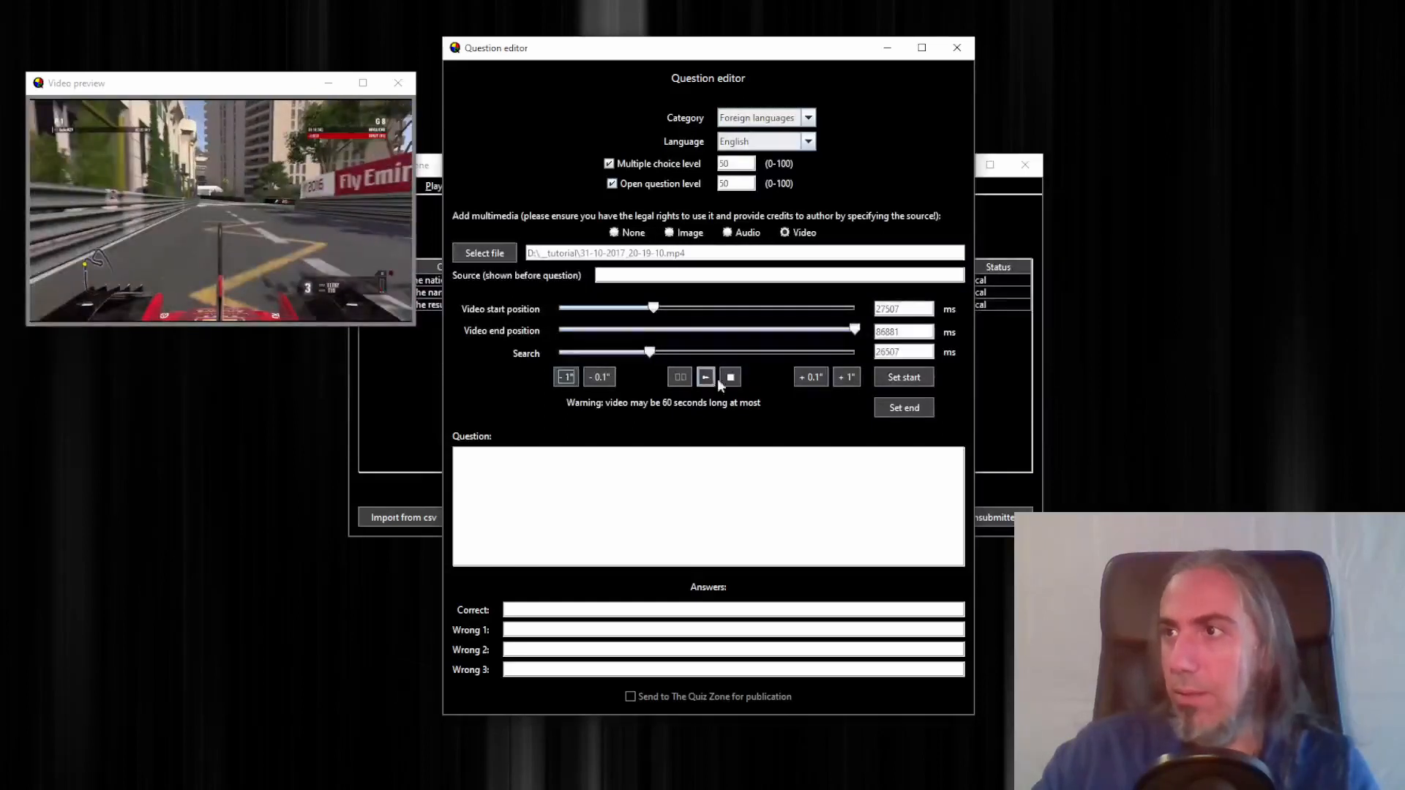
click(904, 377)
click(704, 376)
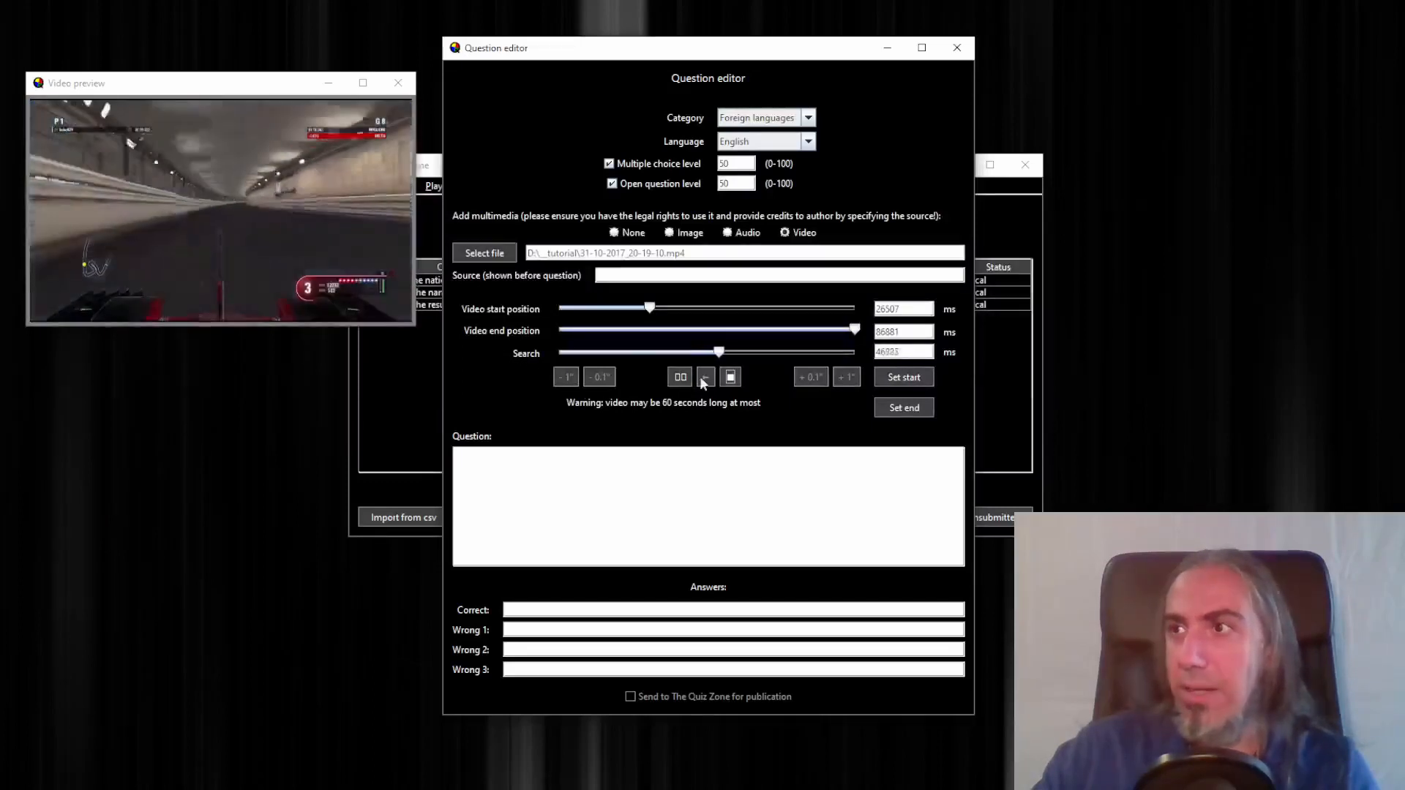
click(679, 377)
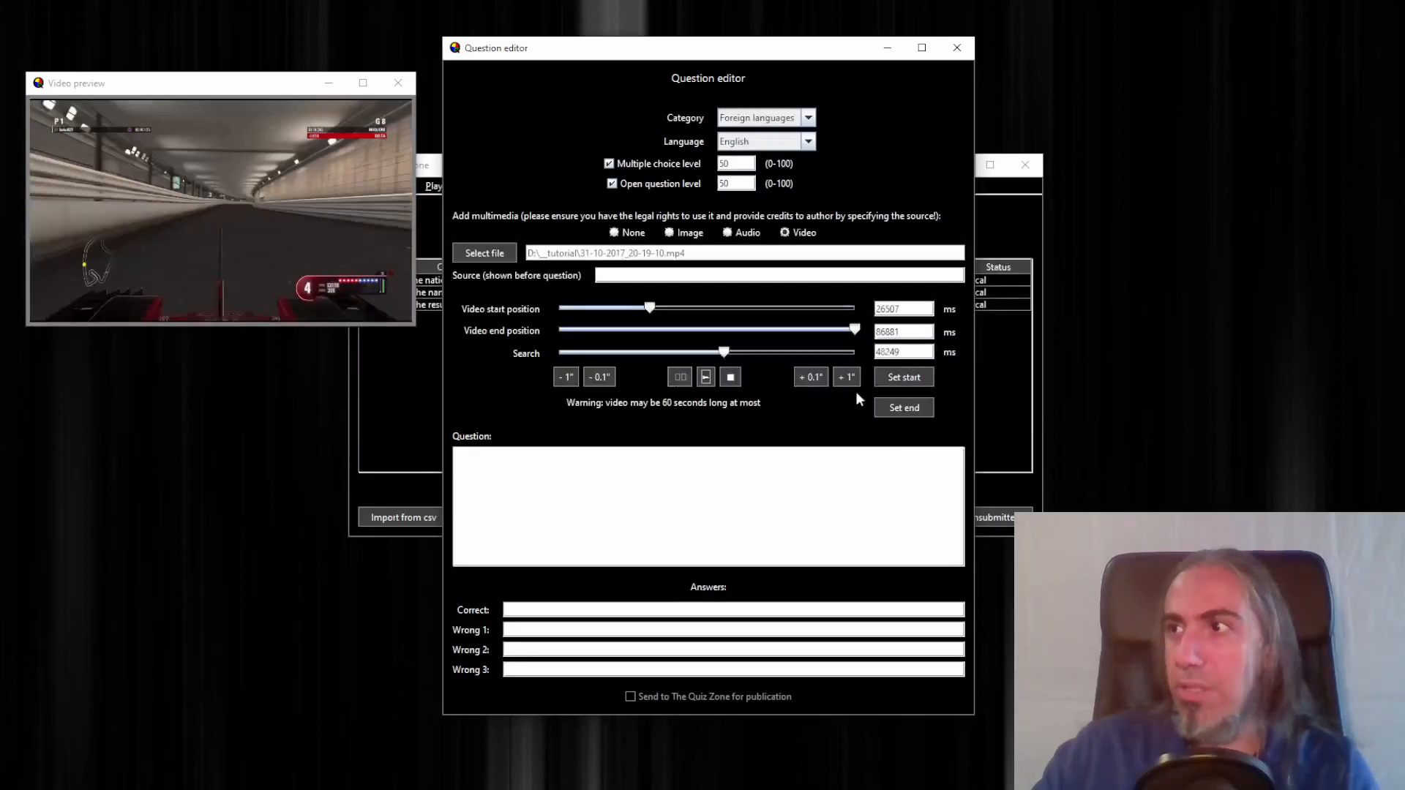
click(914, 407)
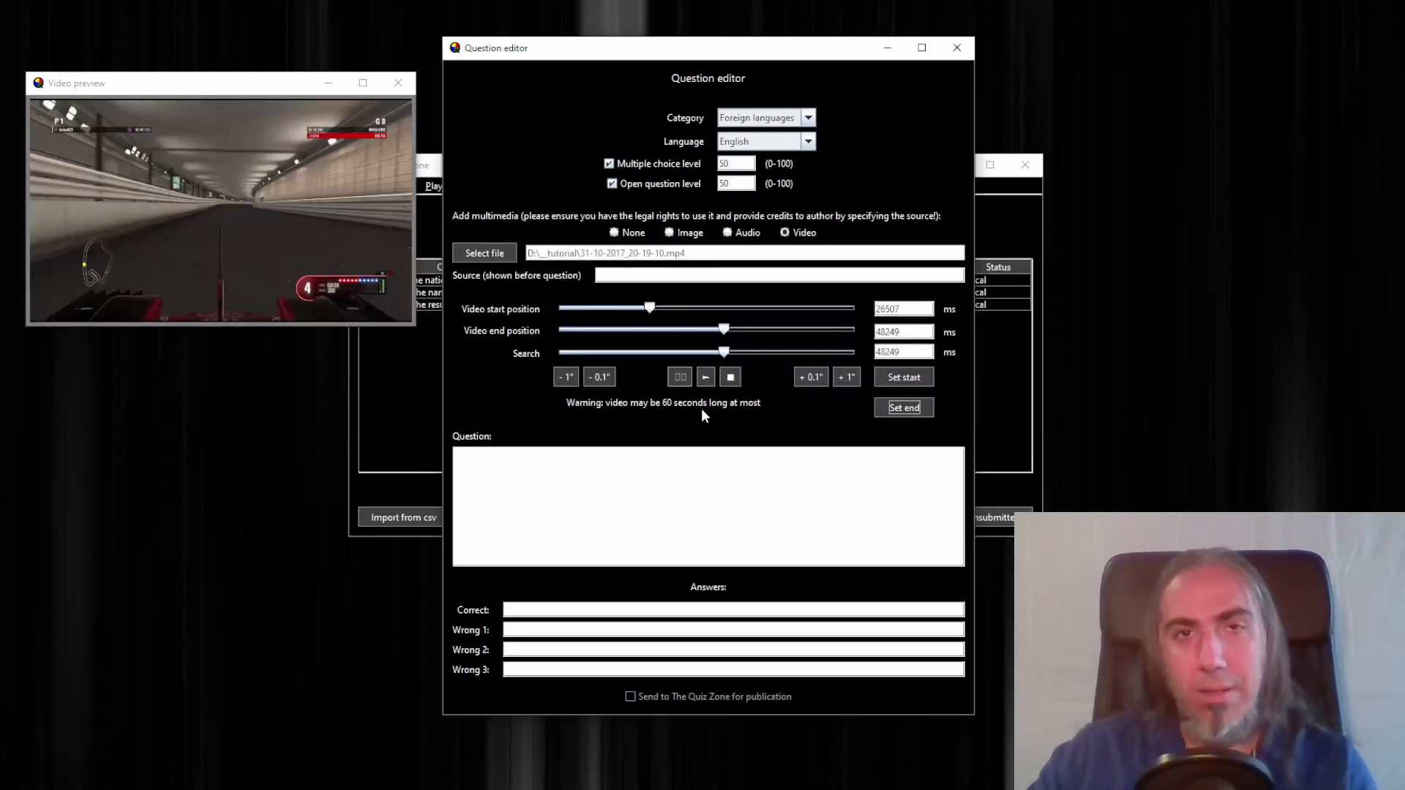
Enter the question "Which racing track can you see in this videogame clip?"
click(656, 459)
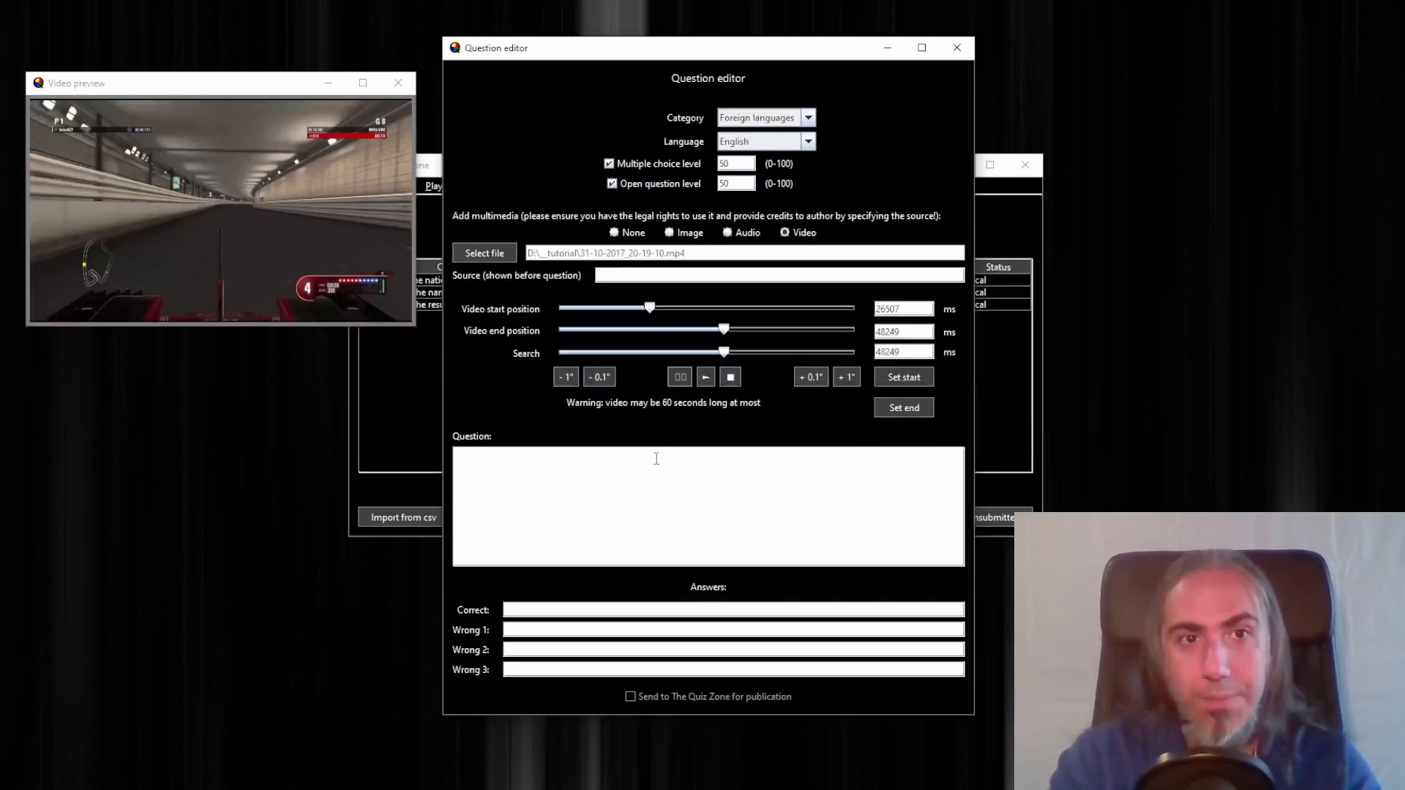
text(Which ra)
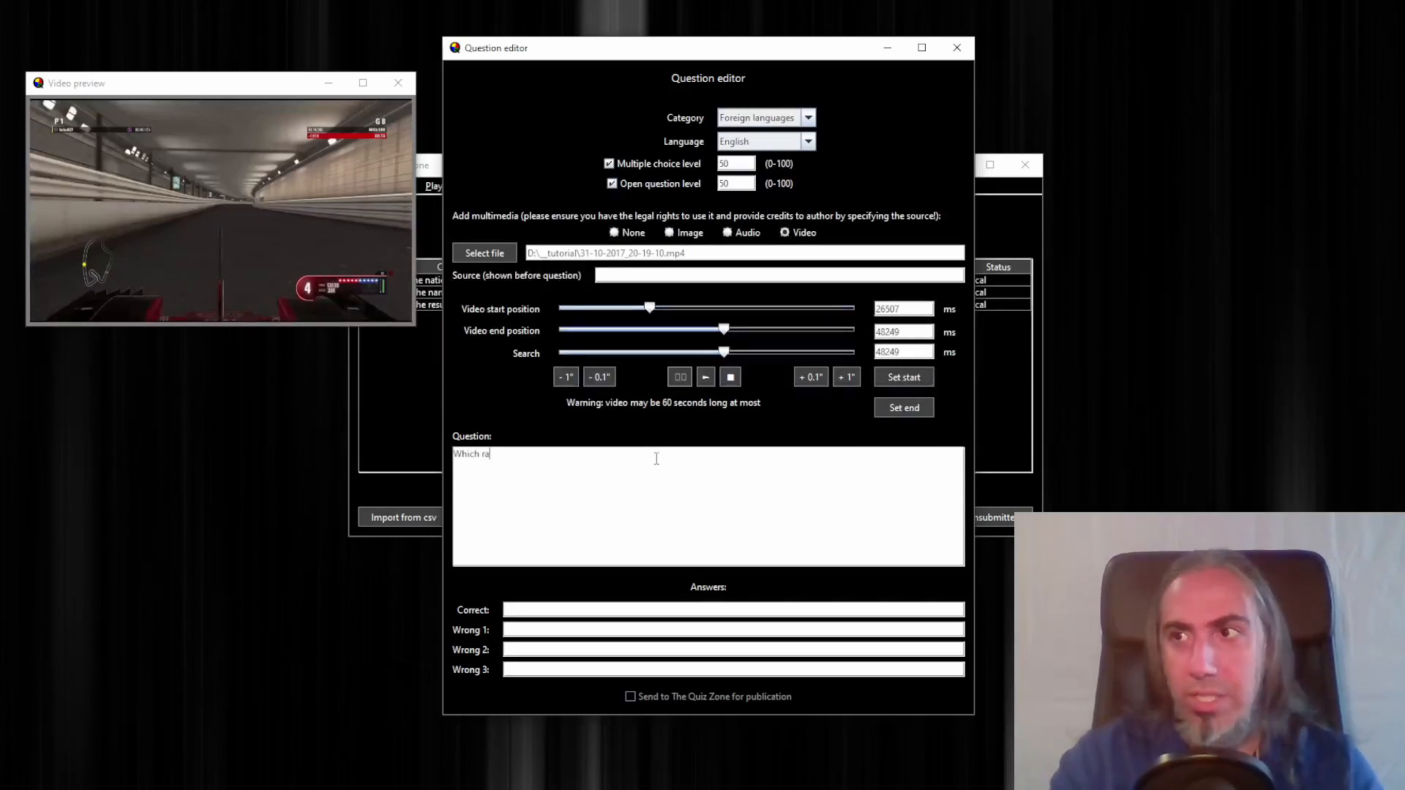
text(cing track)
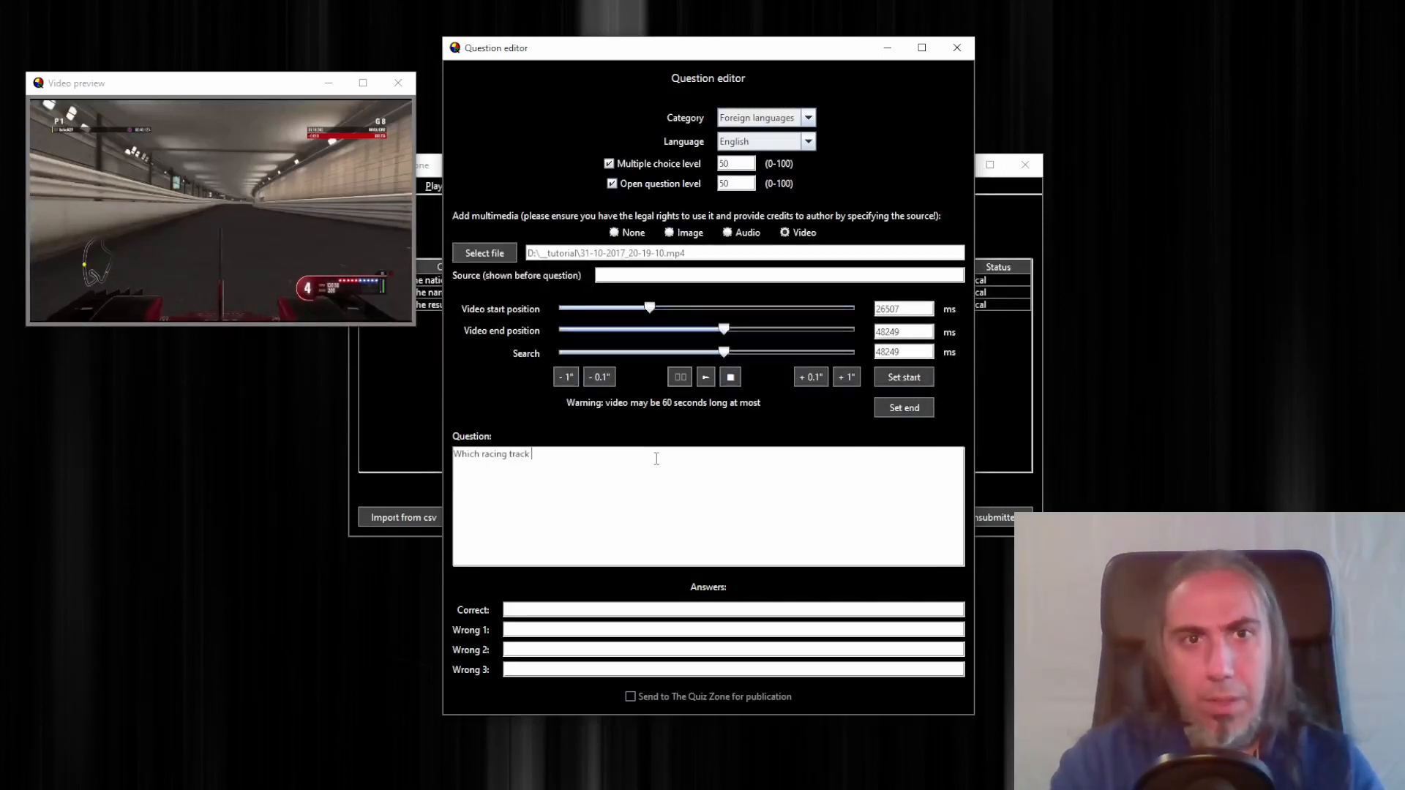
text( can you )
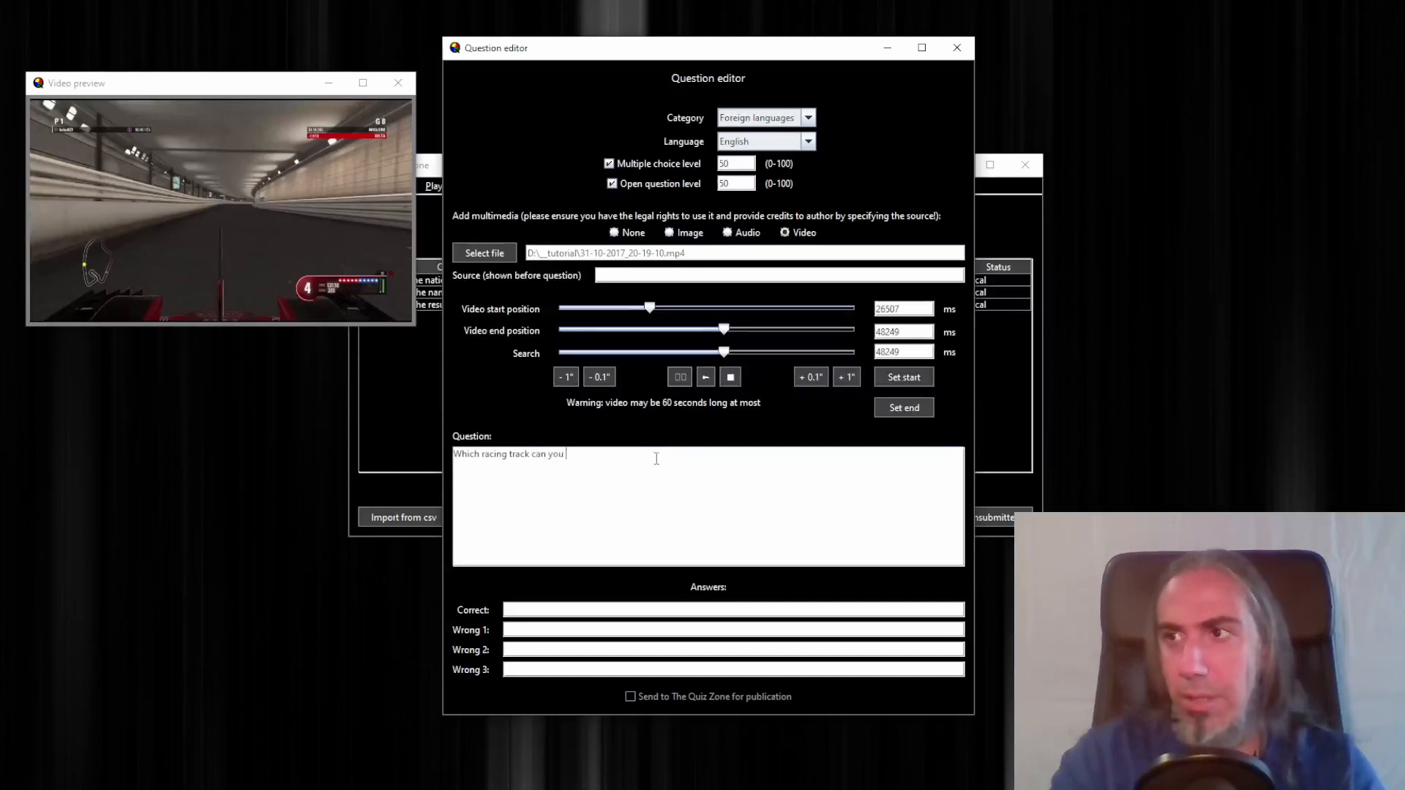
text(see in this)
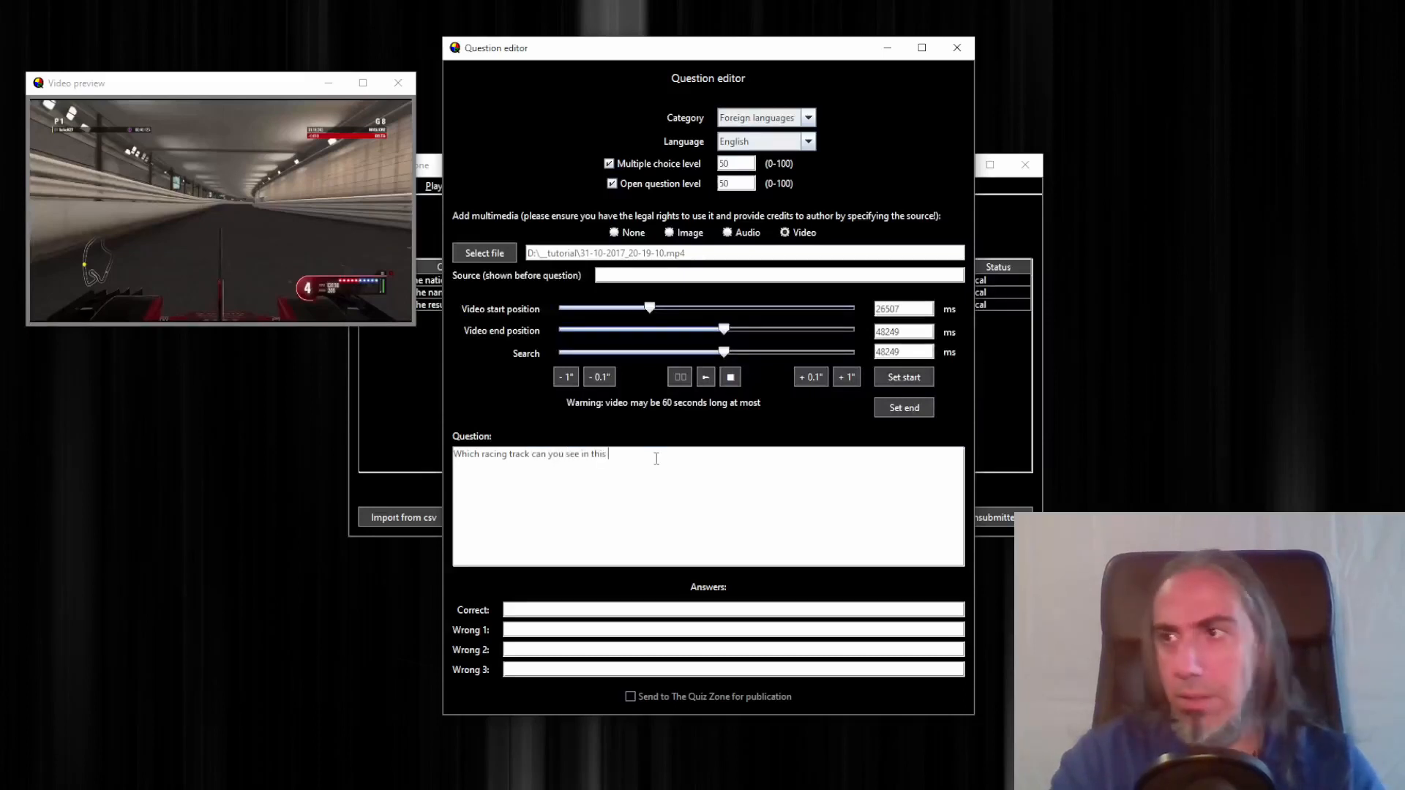
text( videogame?)
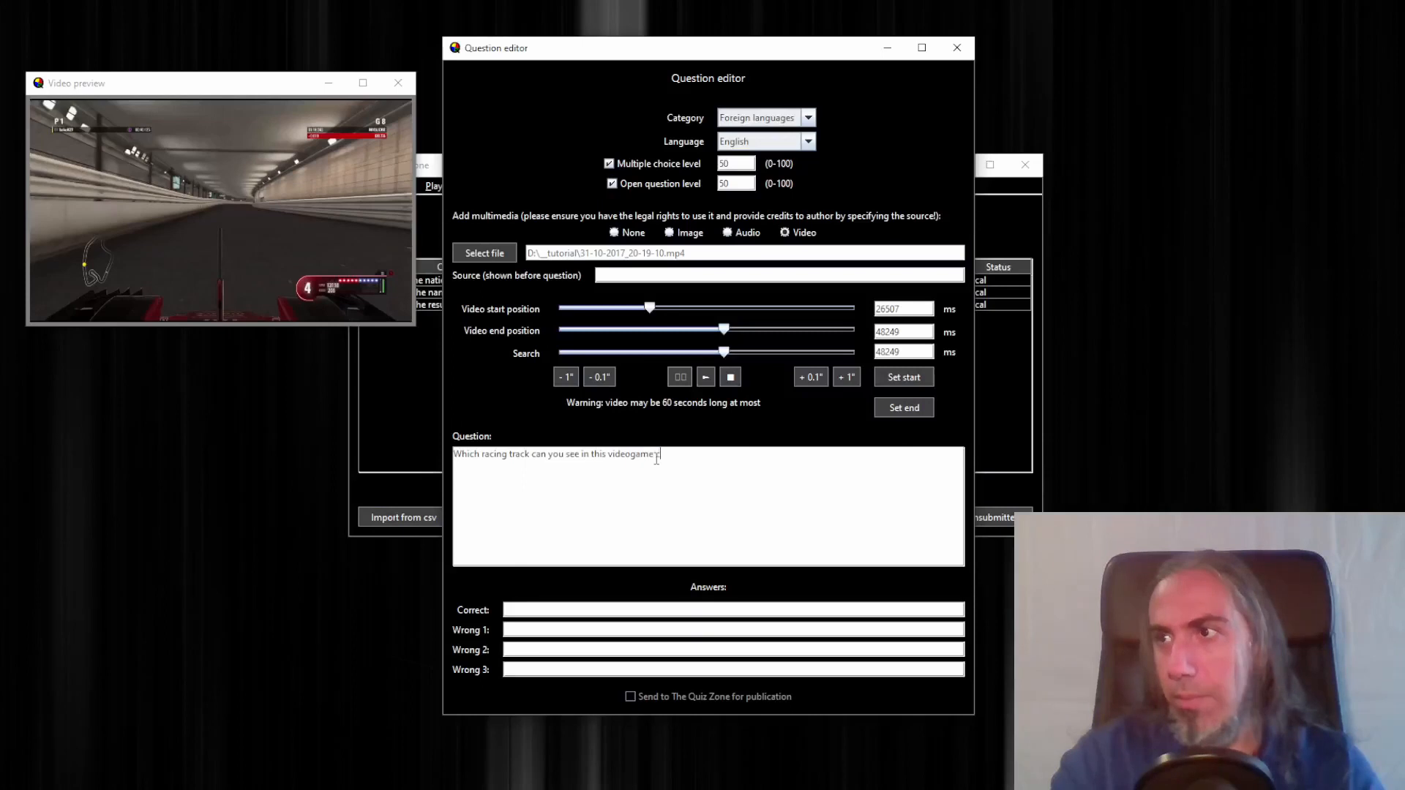
key(BackSpace)
text( clip?)
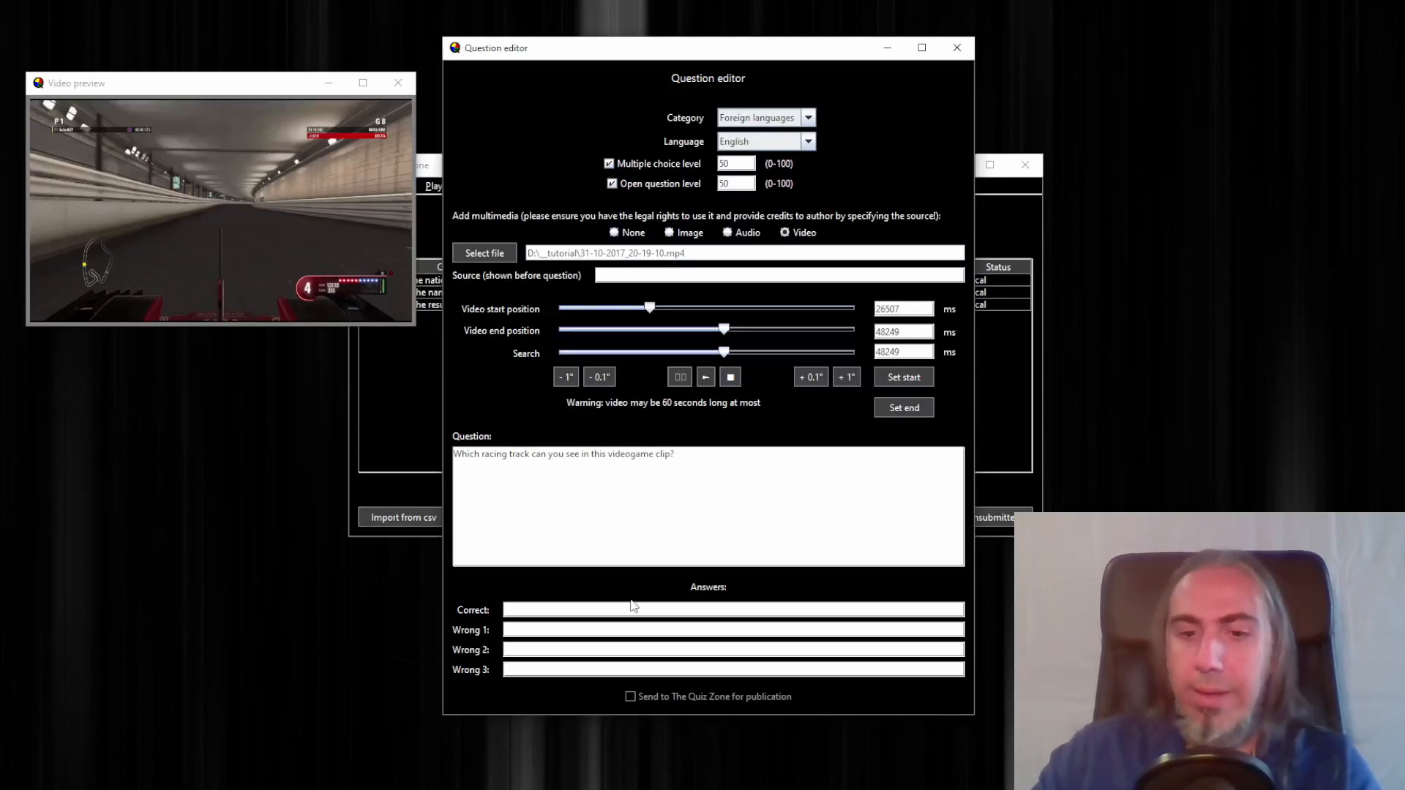
Enter Monaco as the correct answer and Spa, Monza and Baku as the three wrong answers
text(Monaco)
key(Tab)
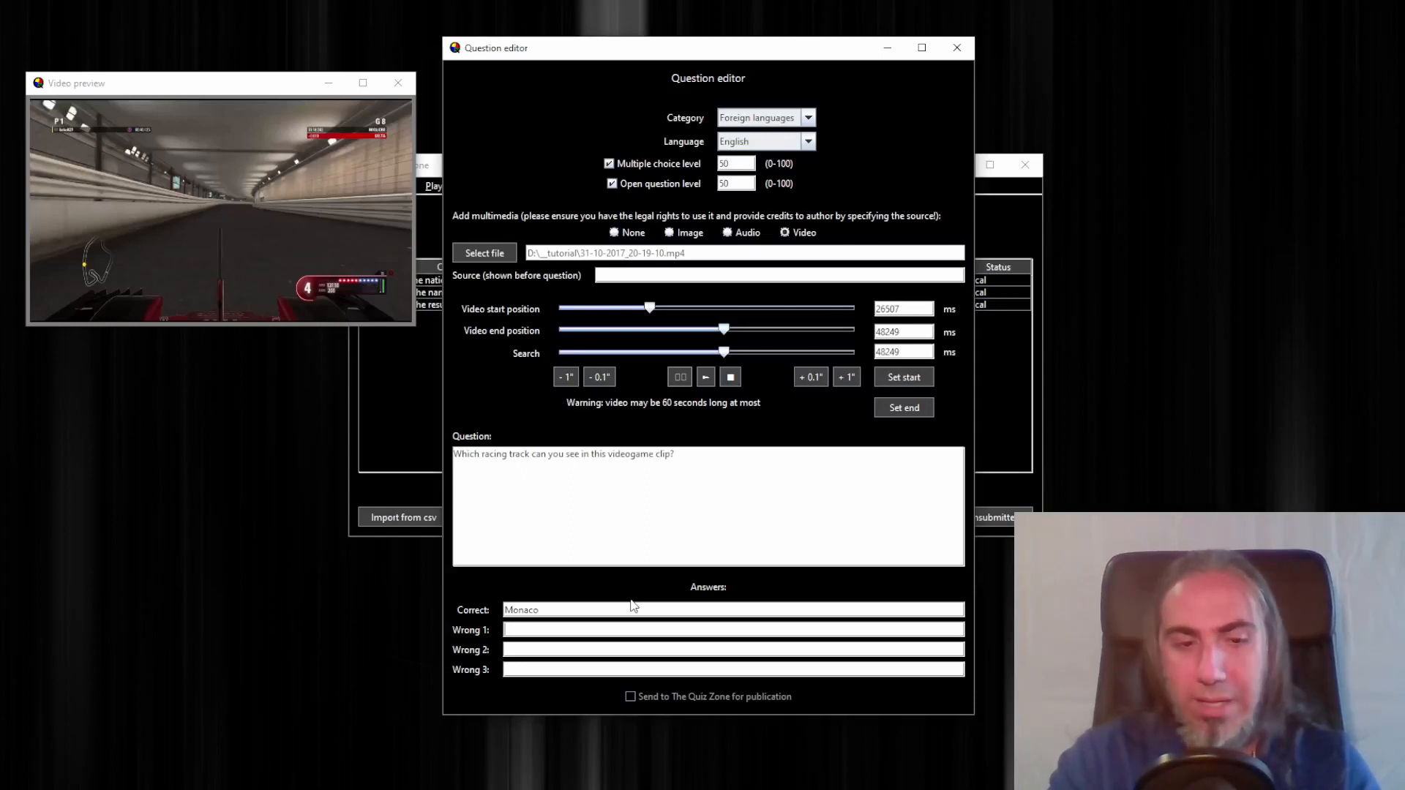
text(Spa)
key(Tab)
text(Monz)
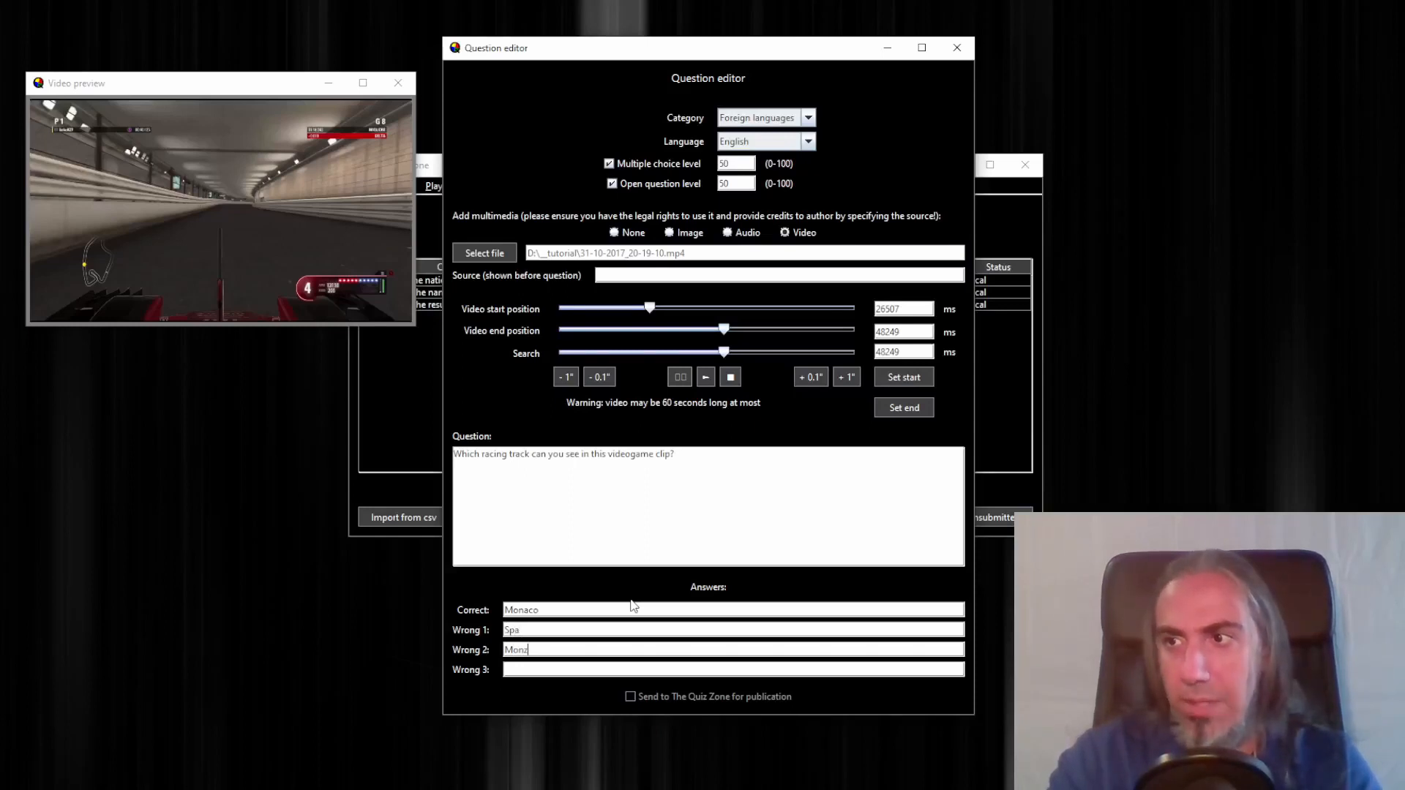
text(a)
key(Tab)
text(Bak)
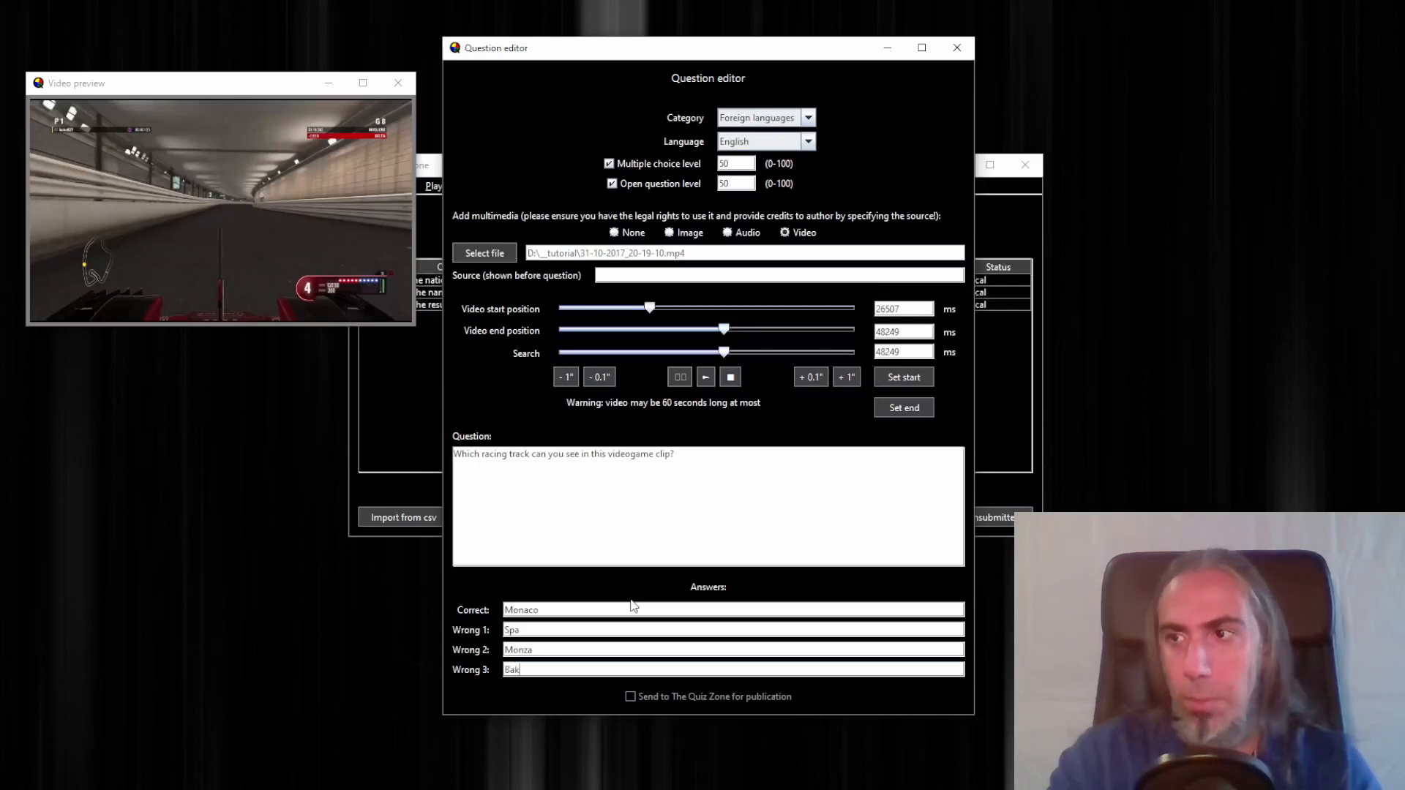
text(u)
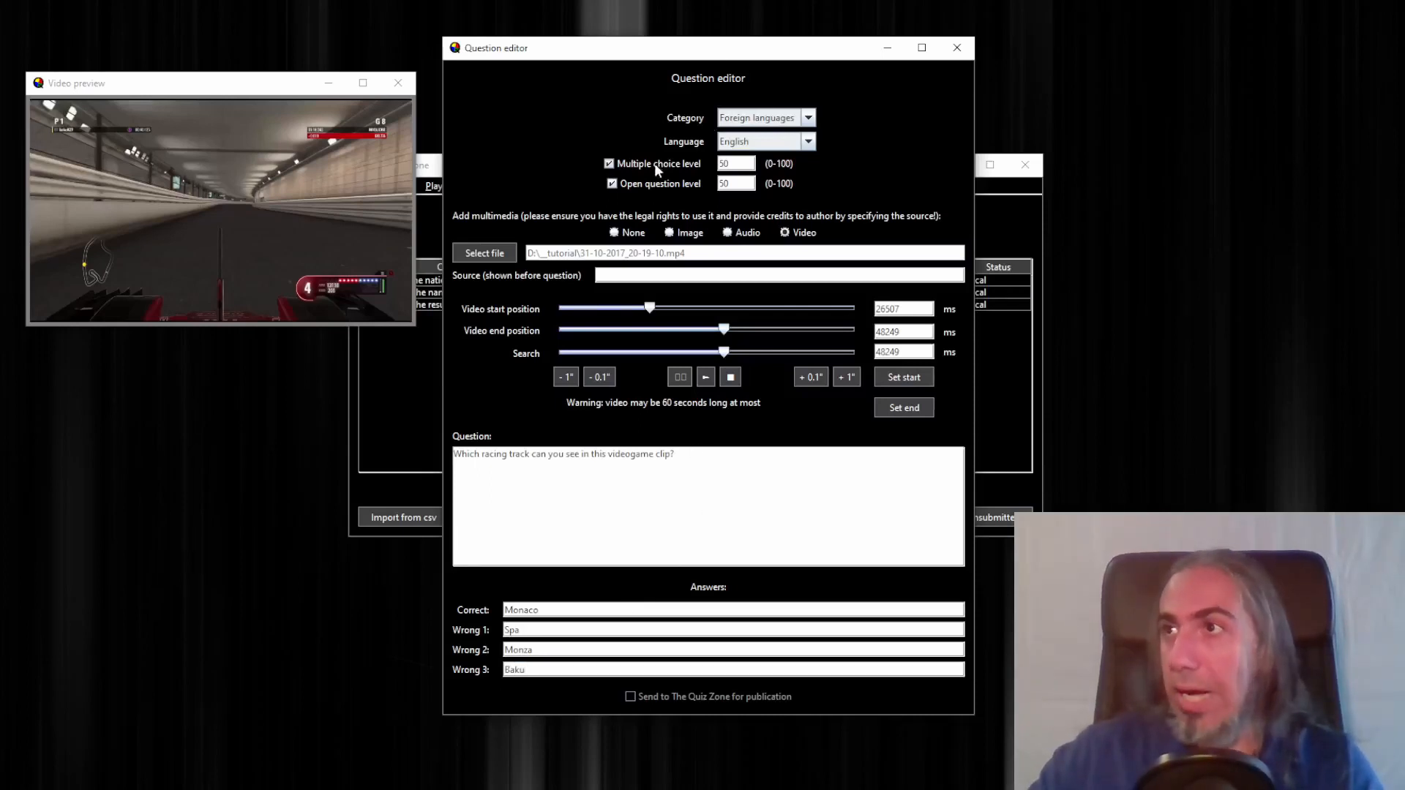
Set the question's category to Sports
click(771, 117)
scroll(772, 180, down, 2)
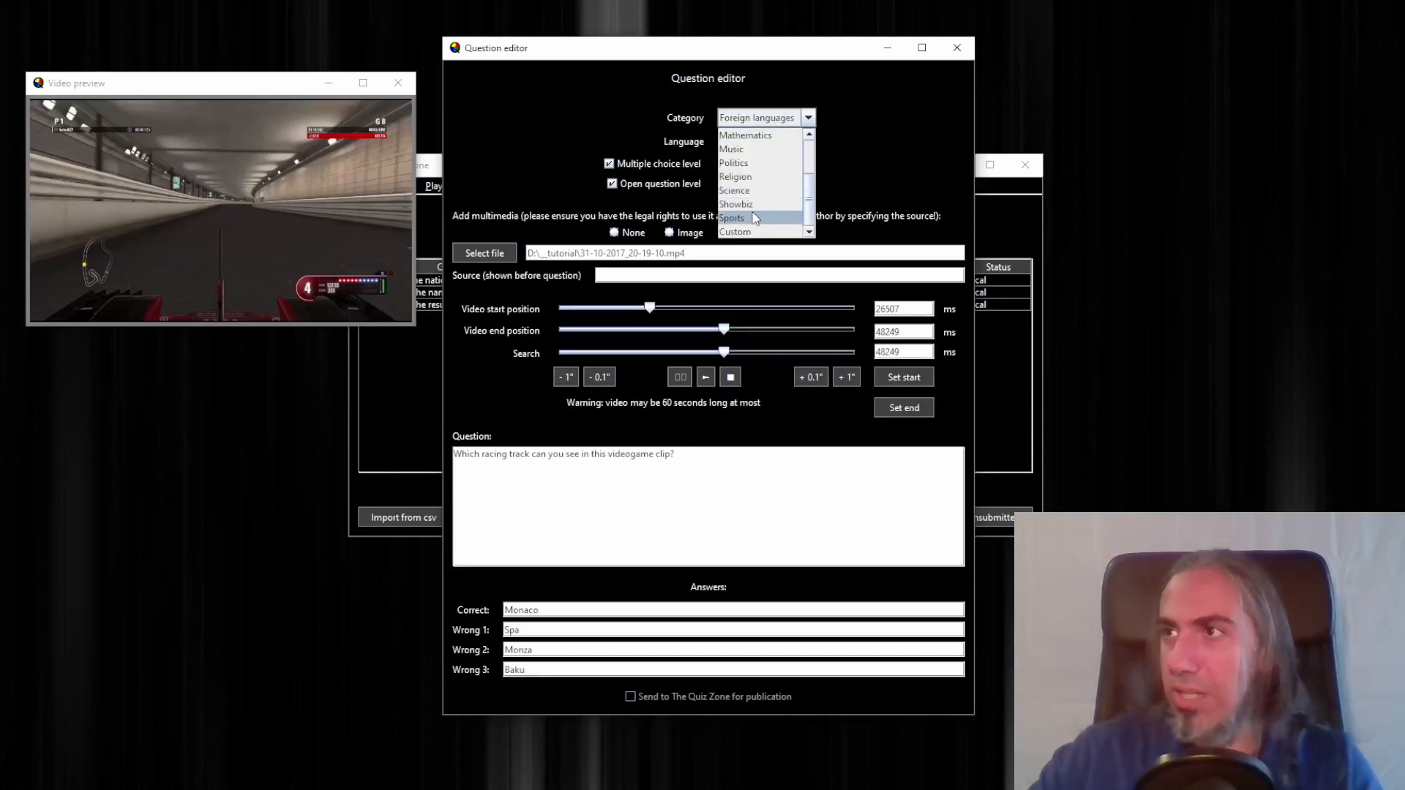
click(754, 218)
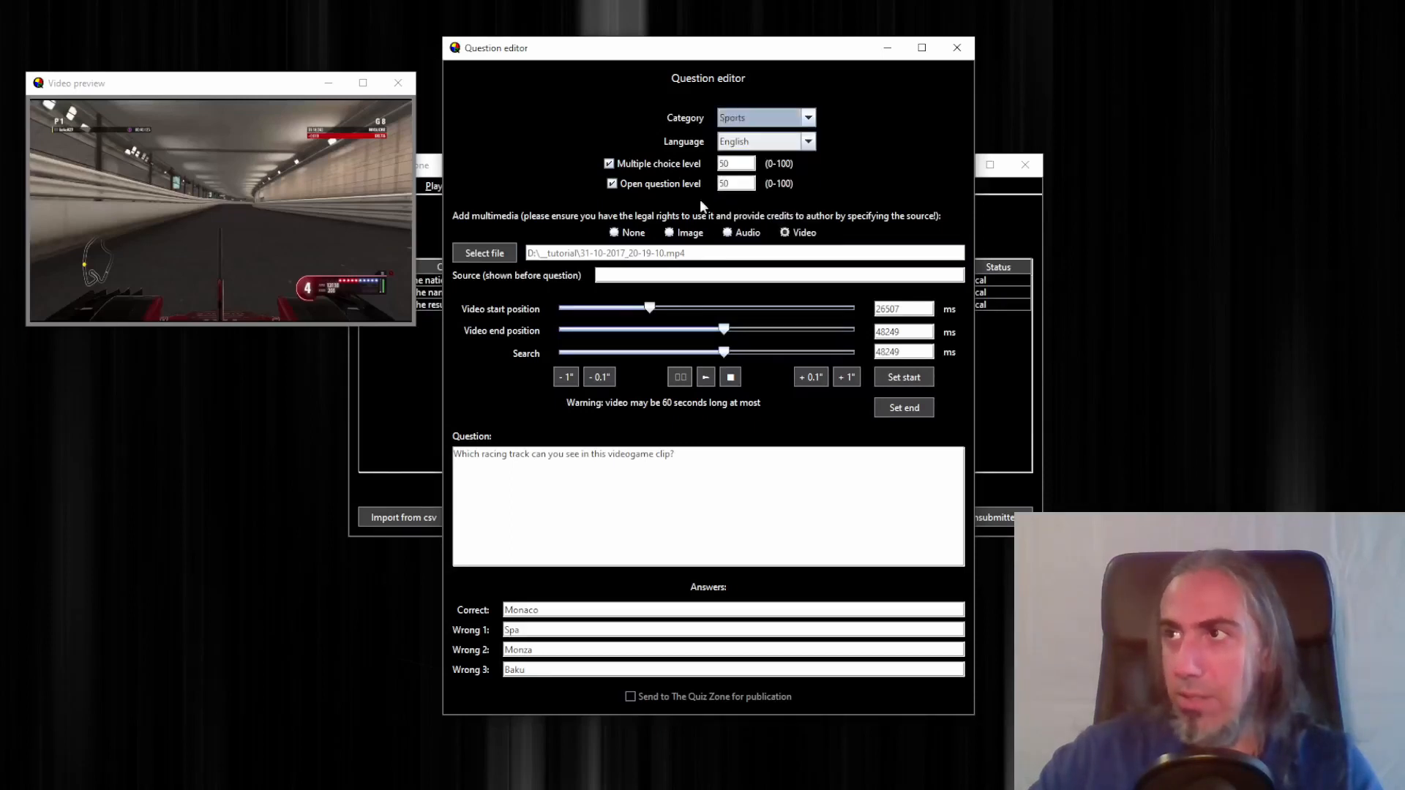
Set the multiple choice level to 35 and the open question level to 60, then close the editor to save
double_click(734, 162)
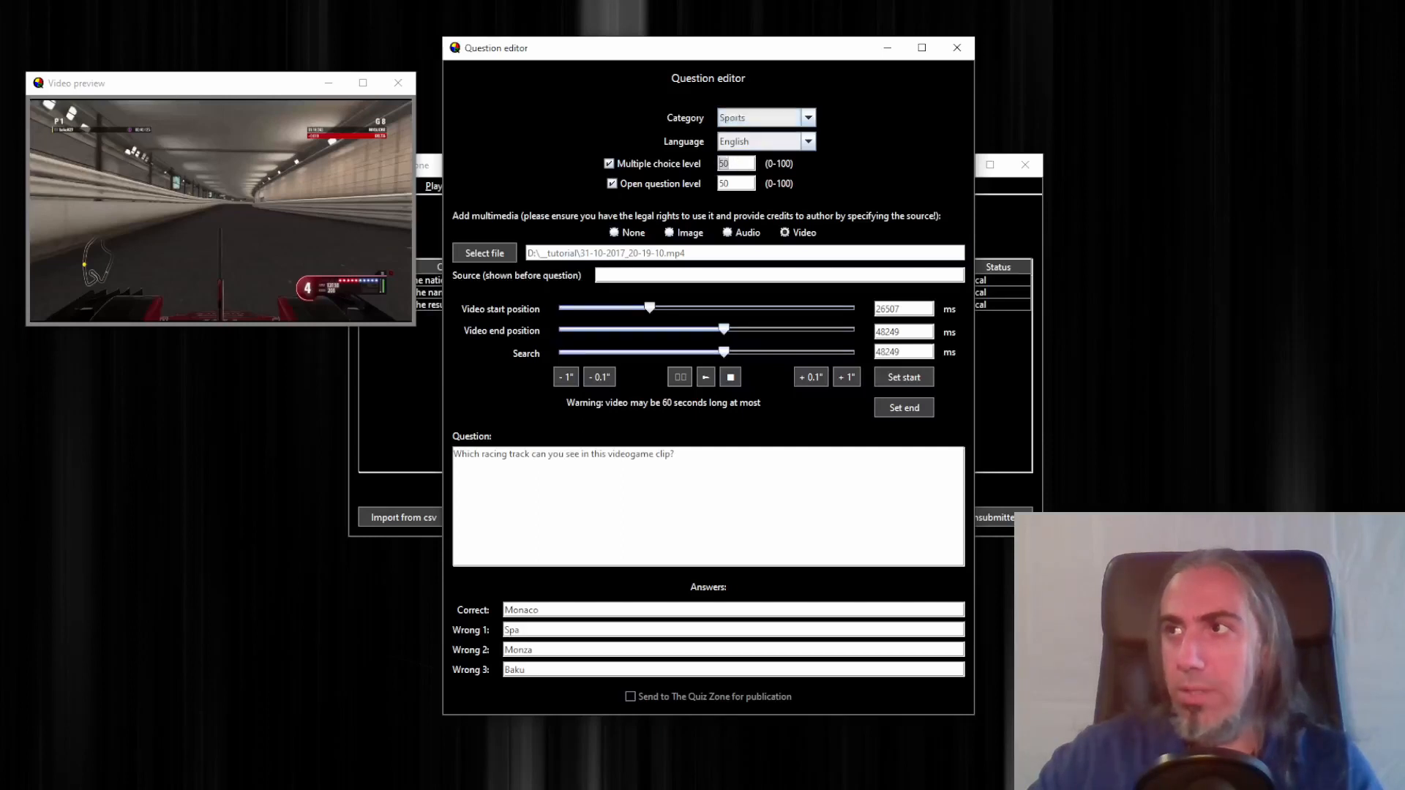
text(35)
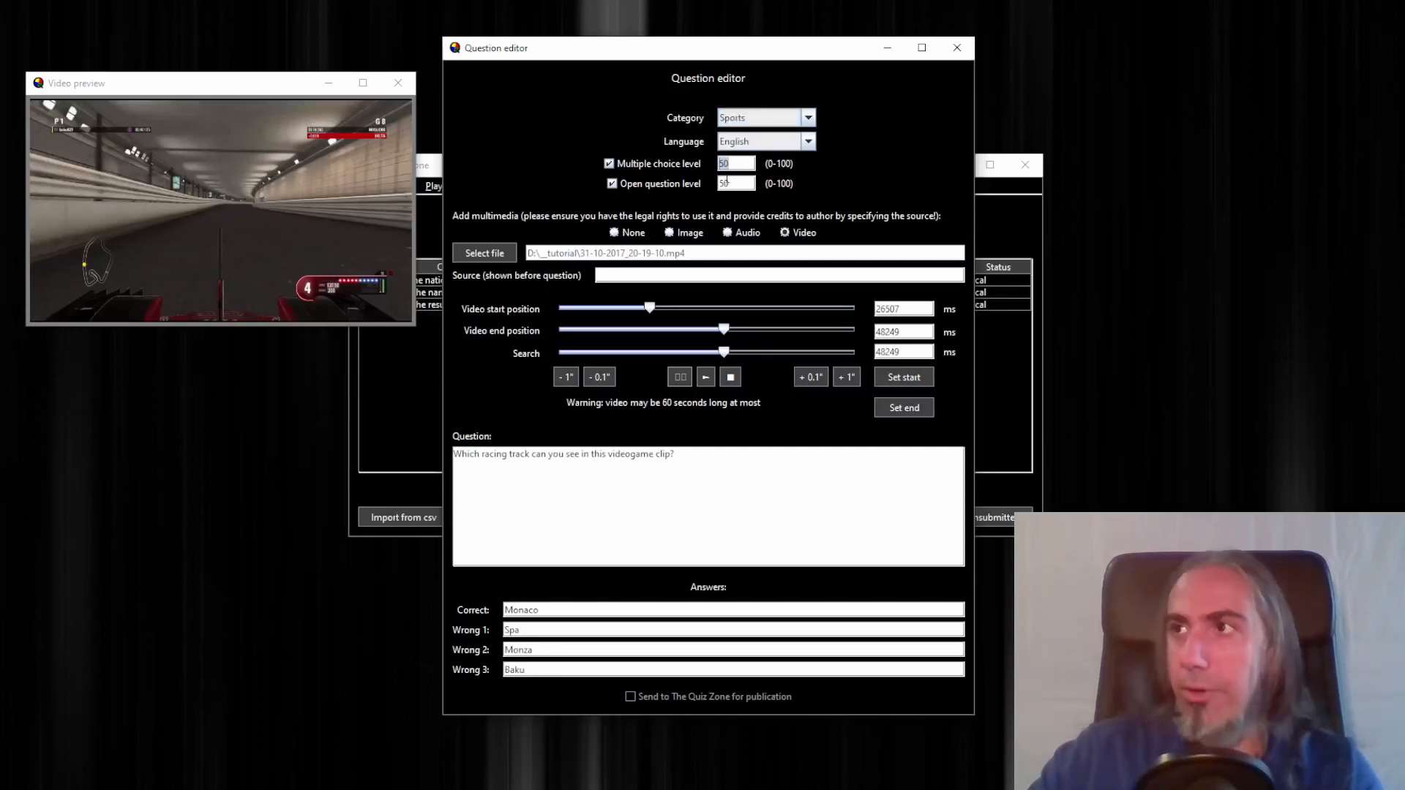
double_click(747, 184)
text(60)
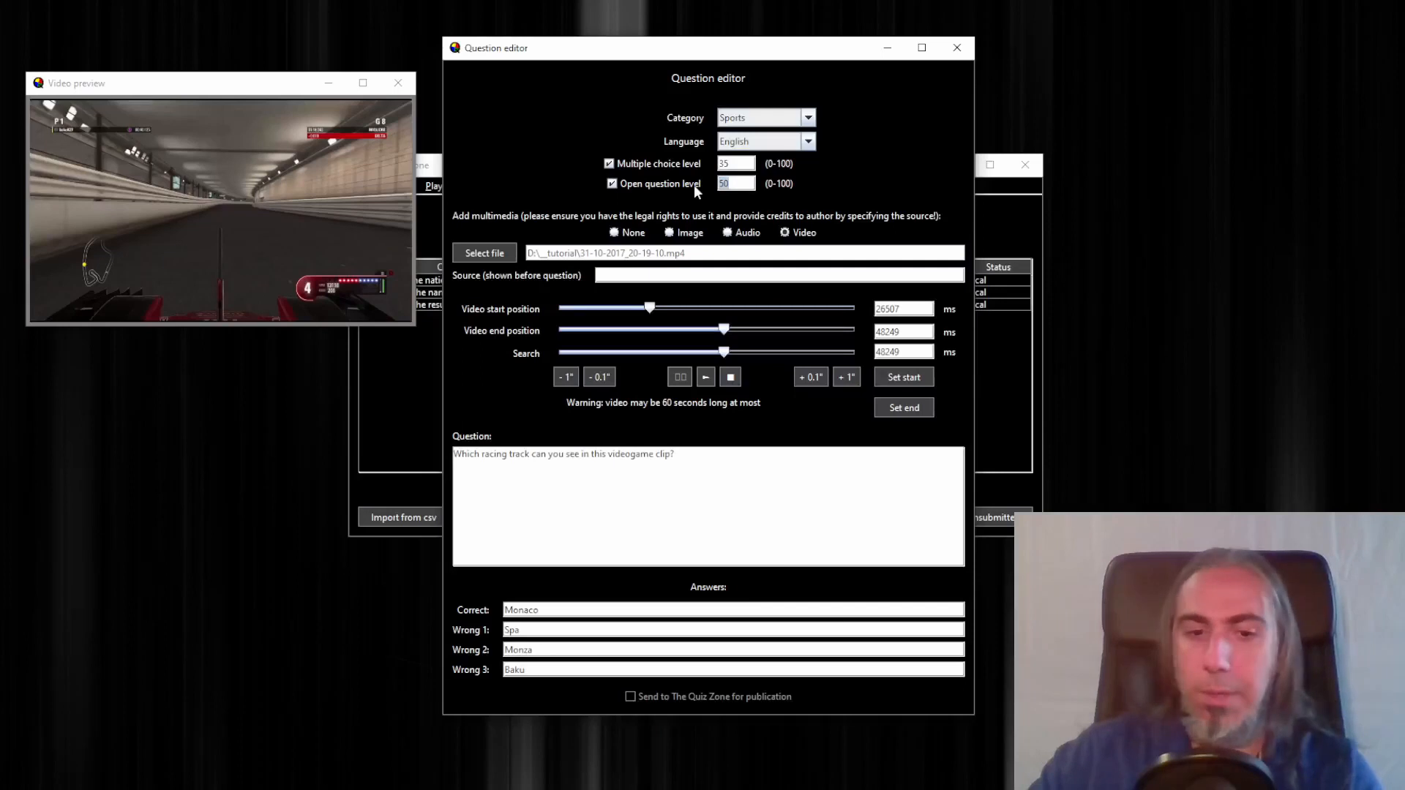
click(957, 48)
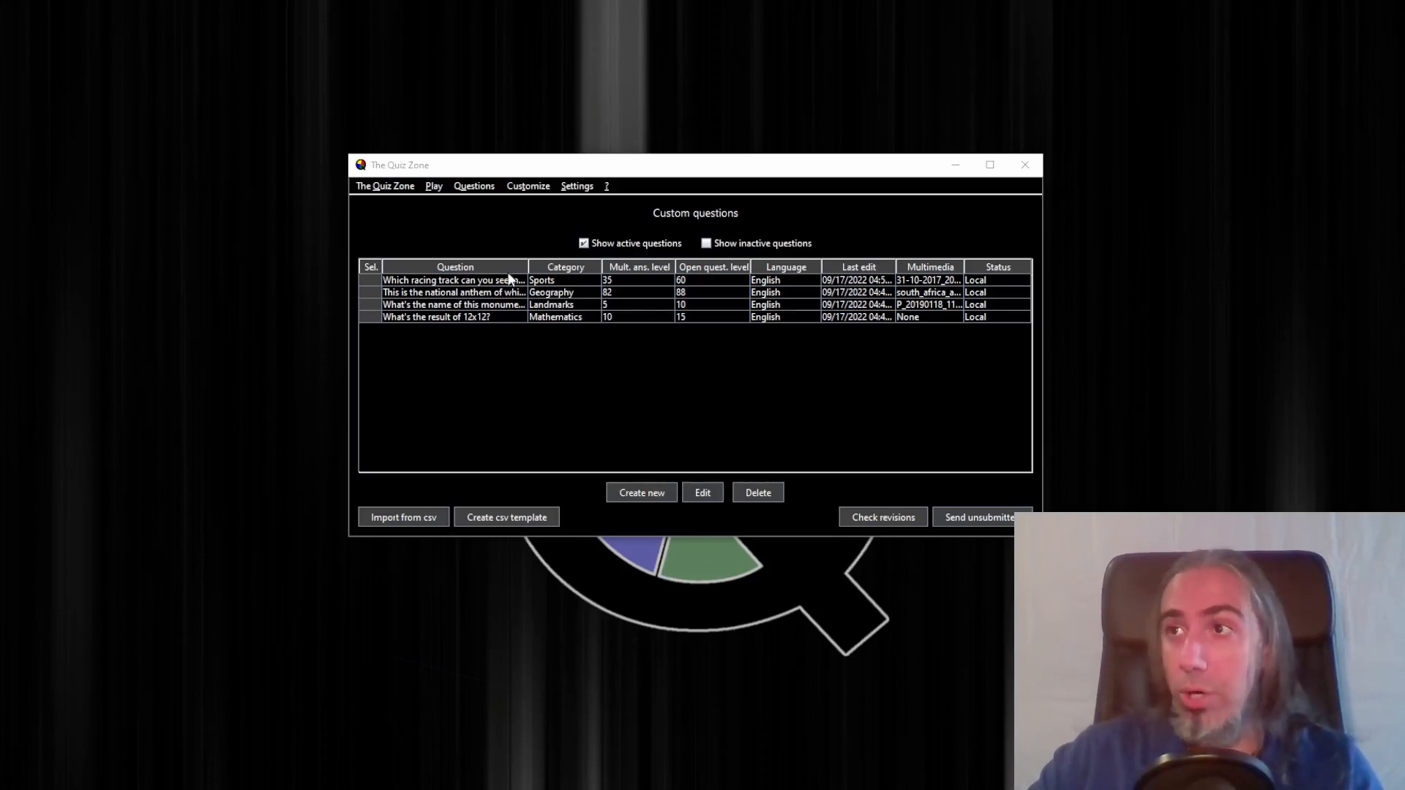
Open the 12x12 maths question and change its third wrong answer to 214, then close the editor
drag(527, 266, 591, 267)
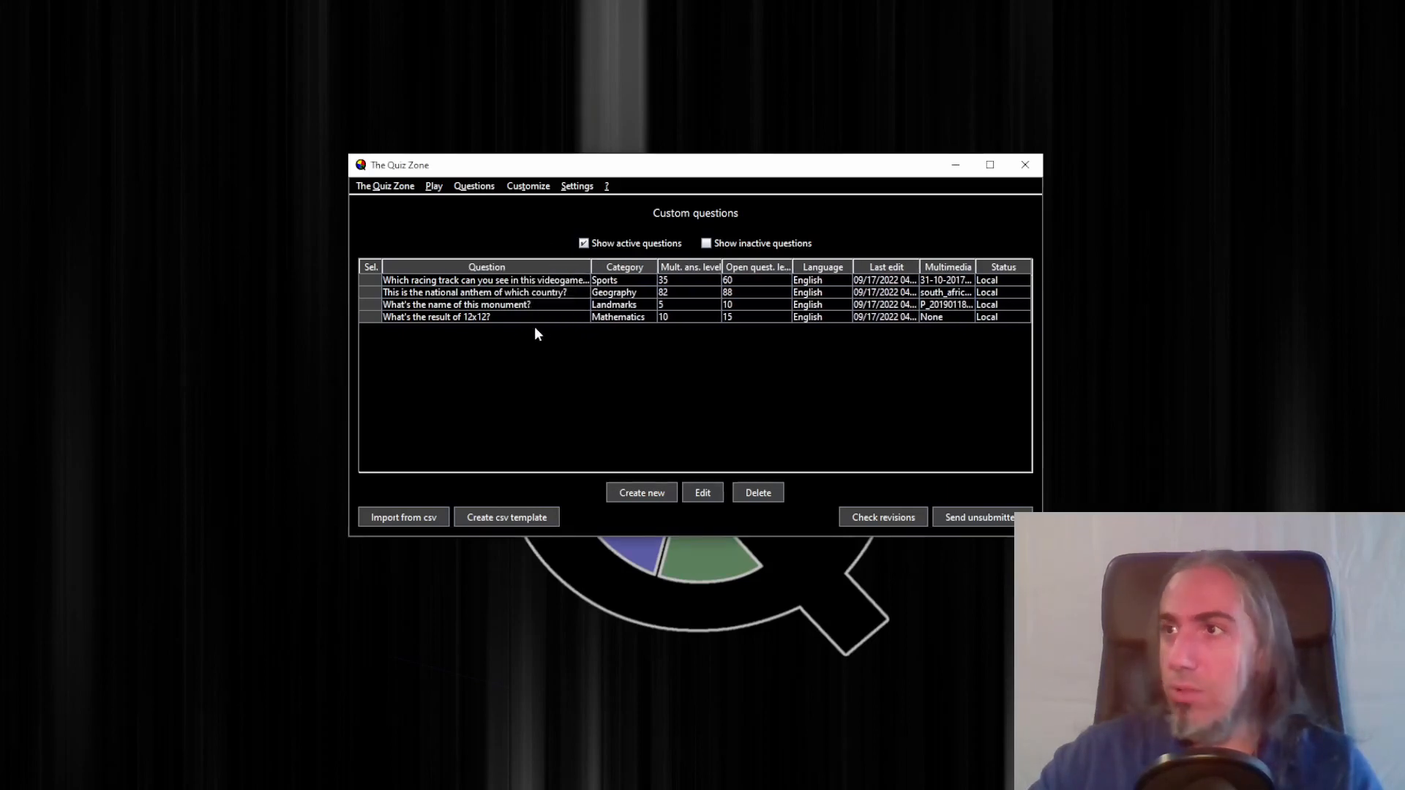
double_click(491, 317)
drag(708, 105, 704, 52)
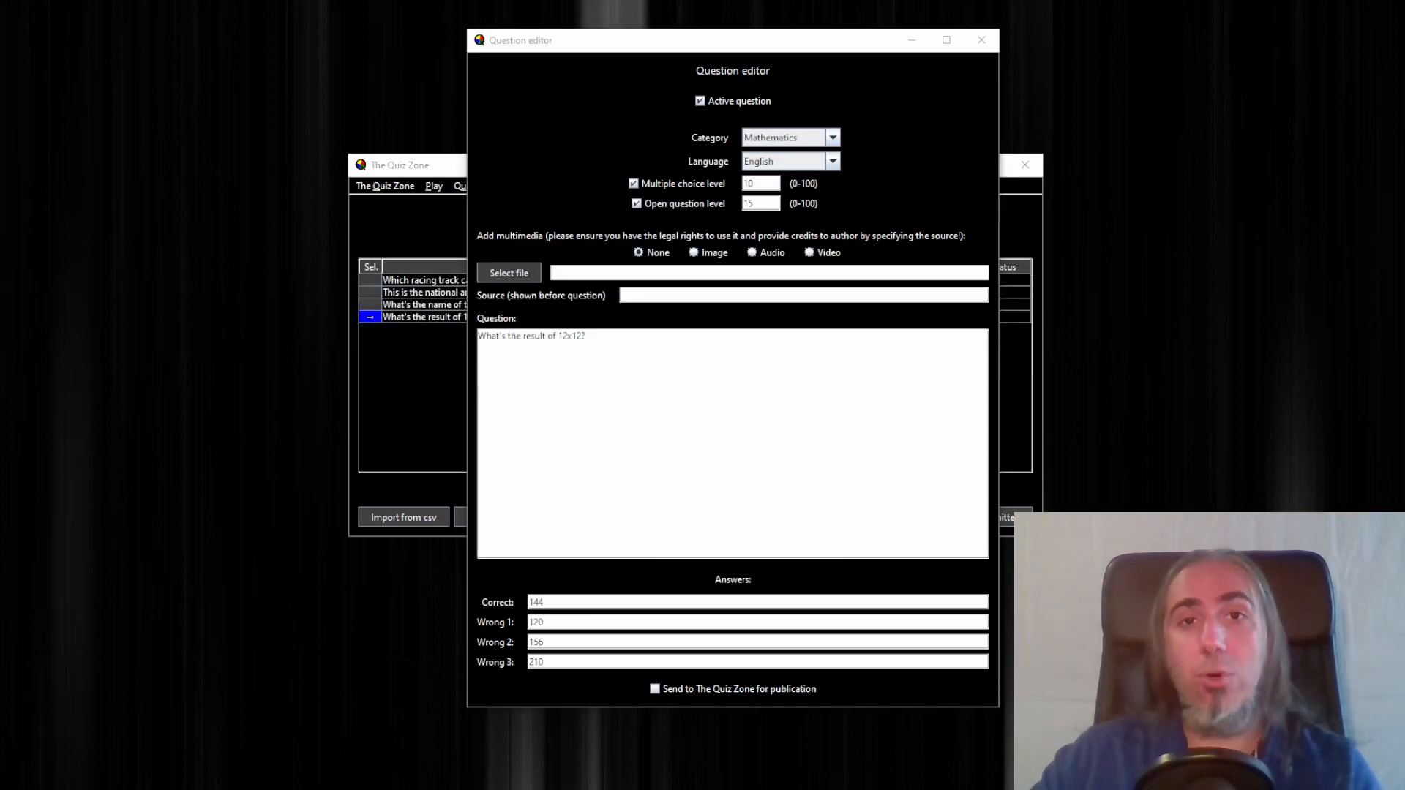
click(590, 655)
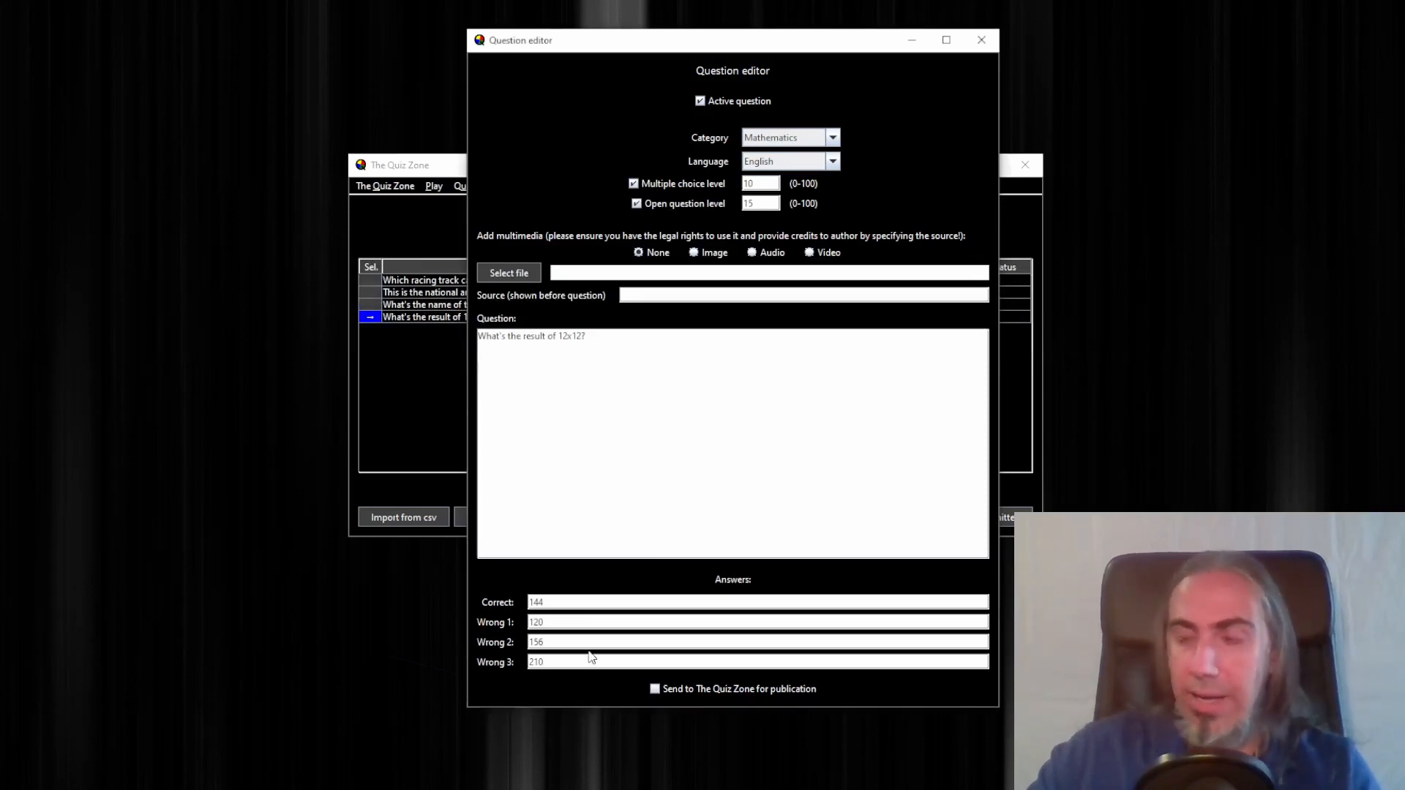
key(BackSpace)
text(4)
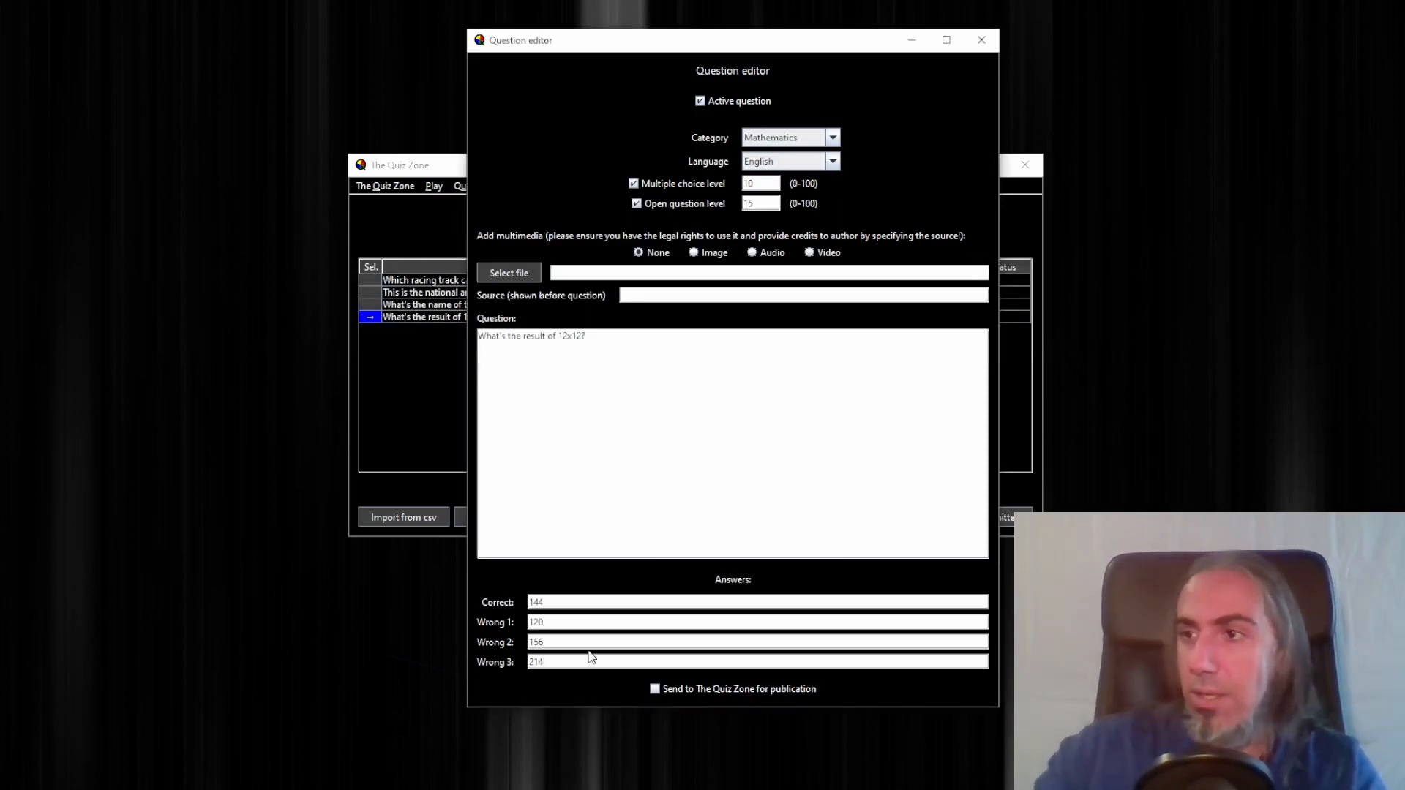
click(996, 39)
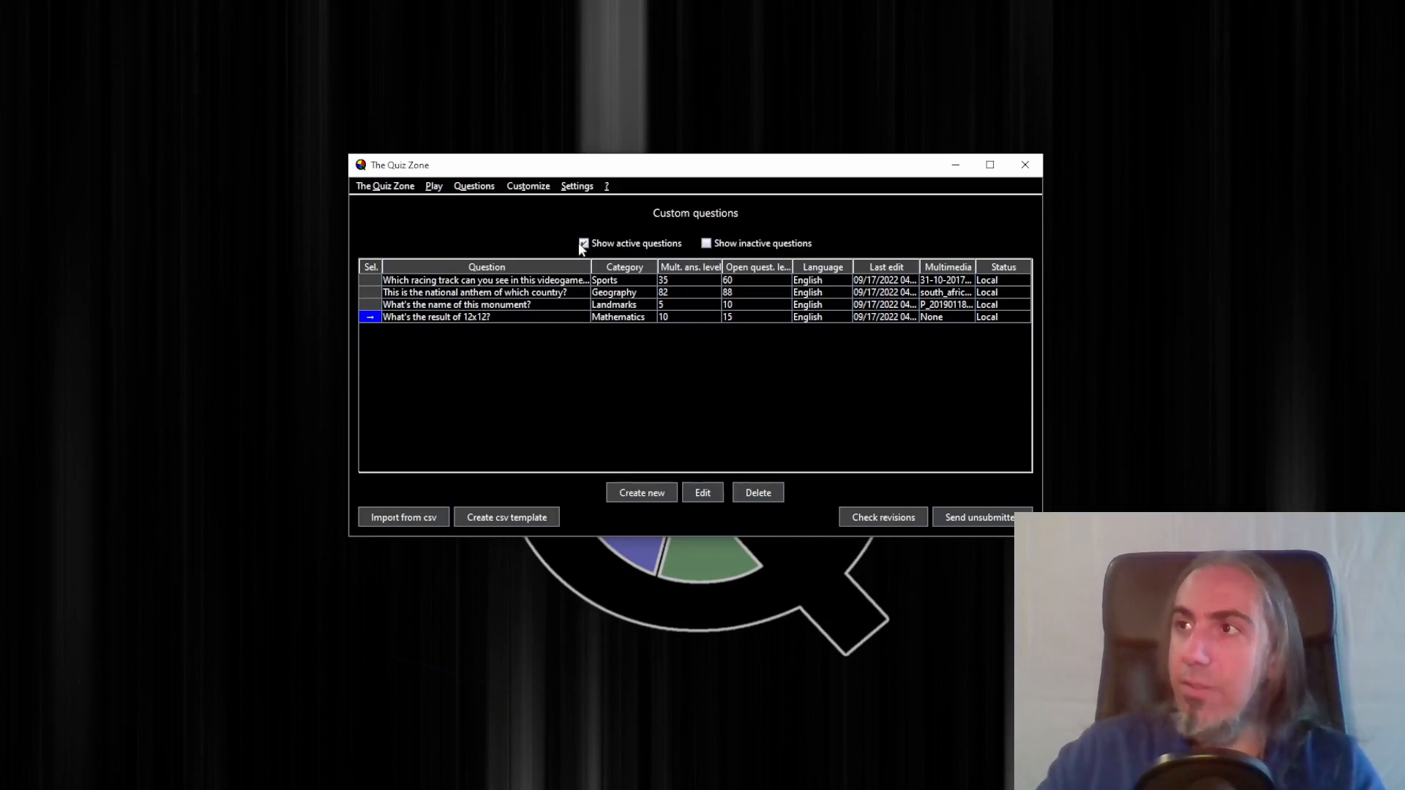
Switch the list between showing active and inactive questions, returning to active questions only
click(621, 245)
click(745, 245)
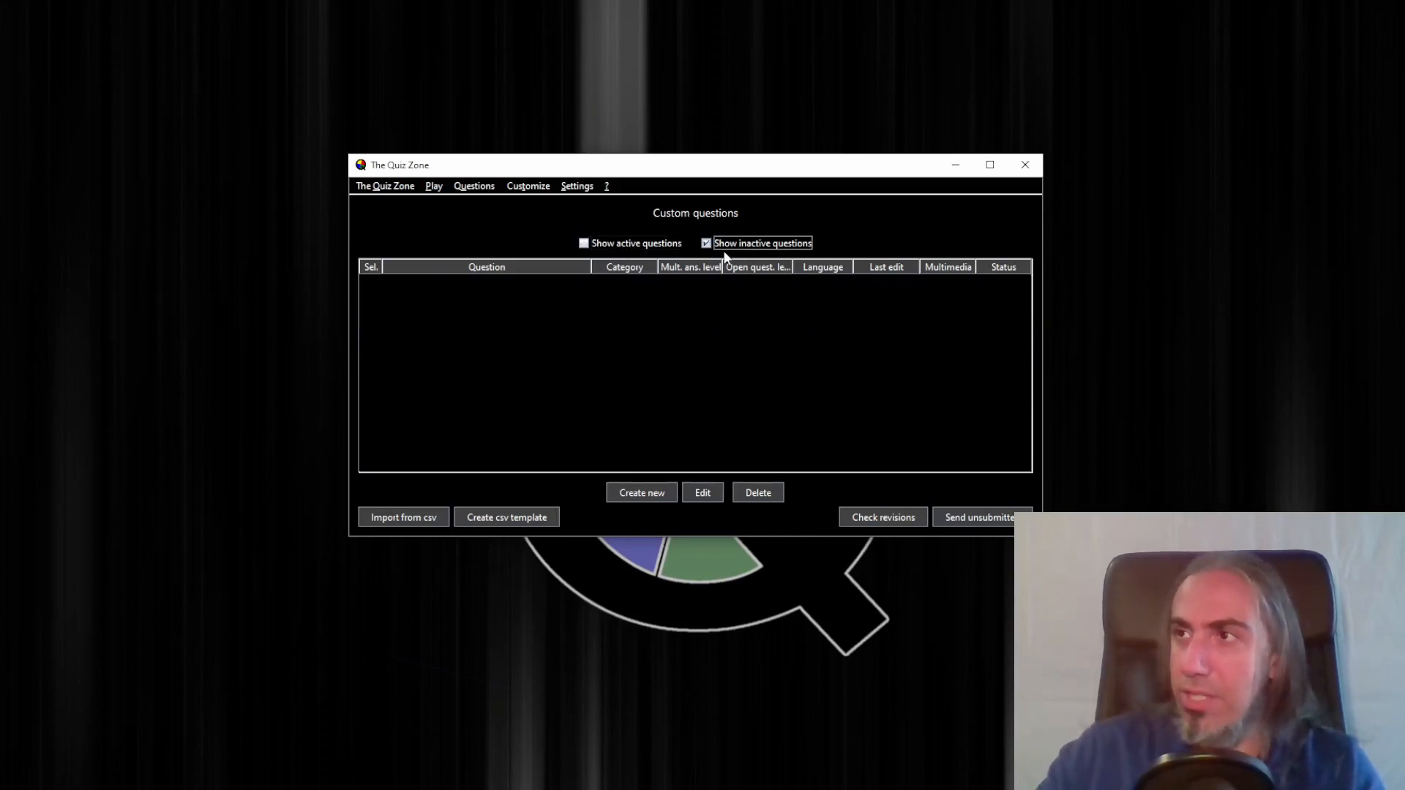
click(616, 243)
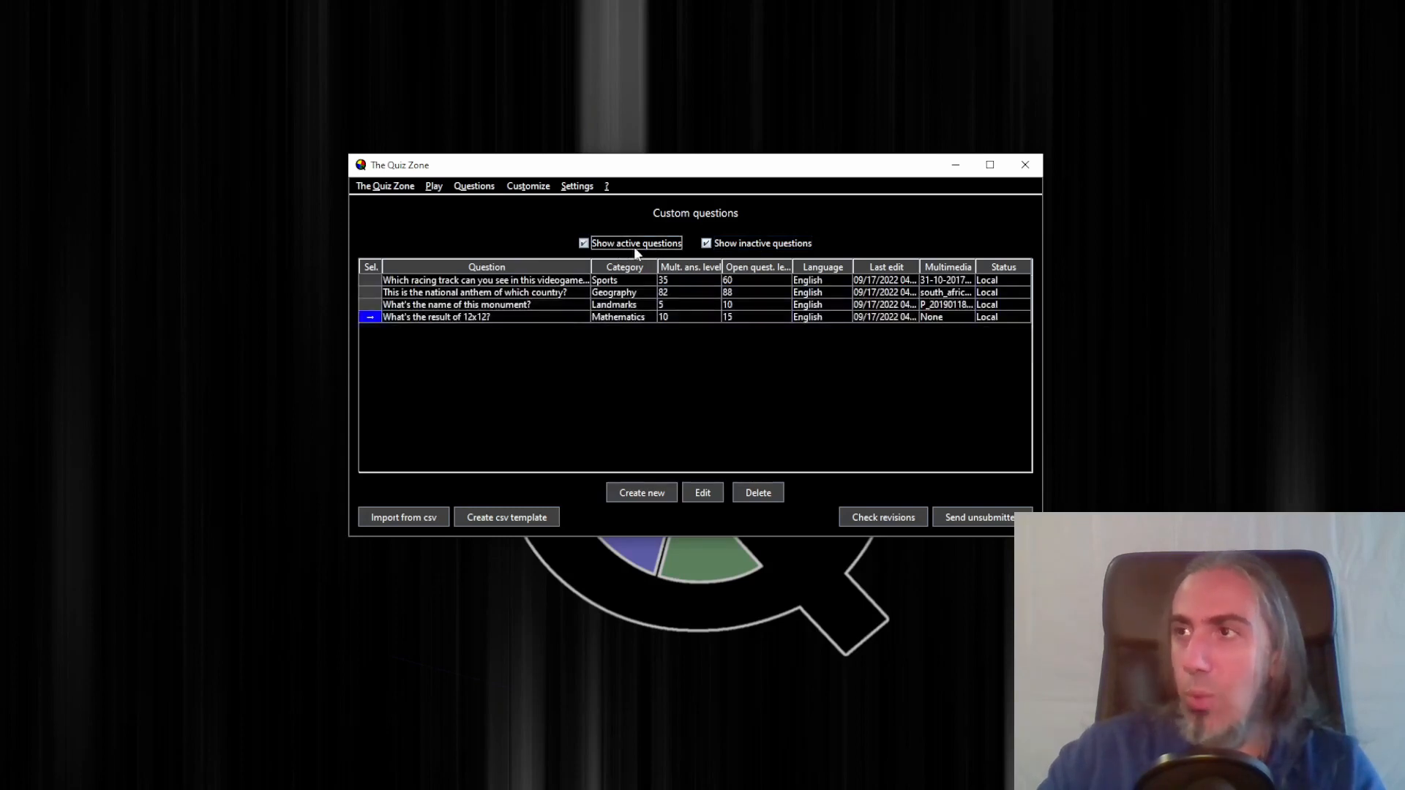
click(752, 243)
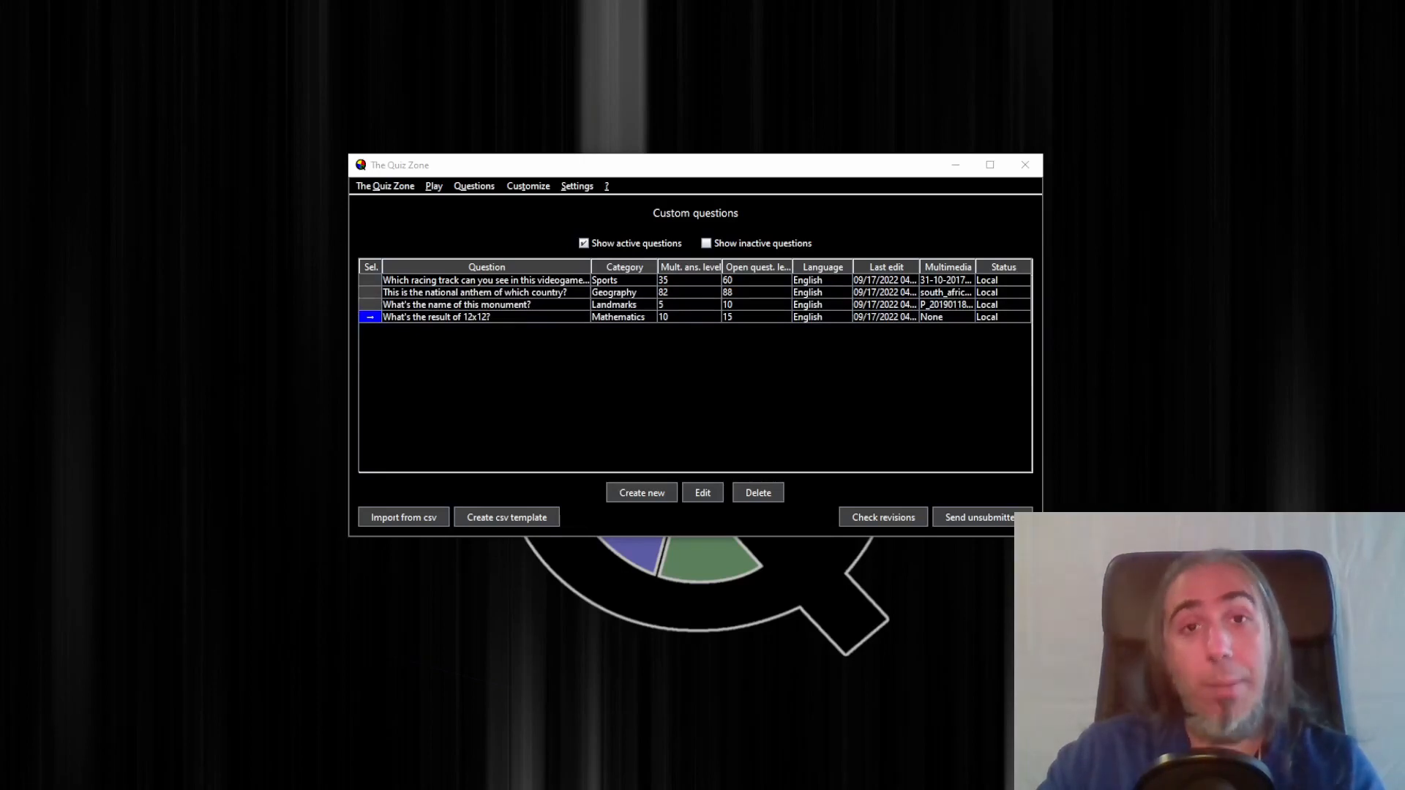
Mark the 12x12 maths question to be sent to The Quiz Zone for publication and close the editor
double_click(456, 319)
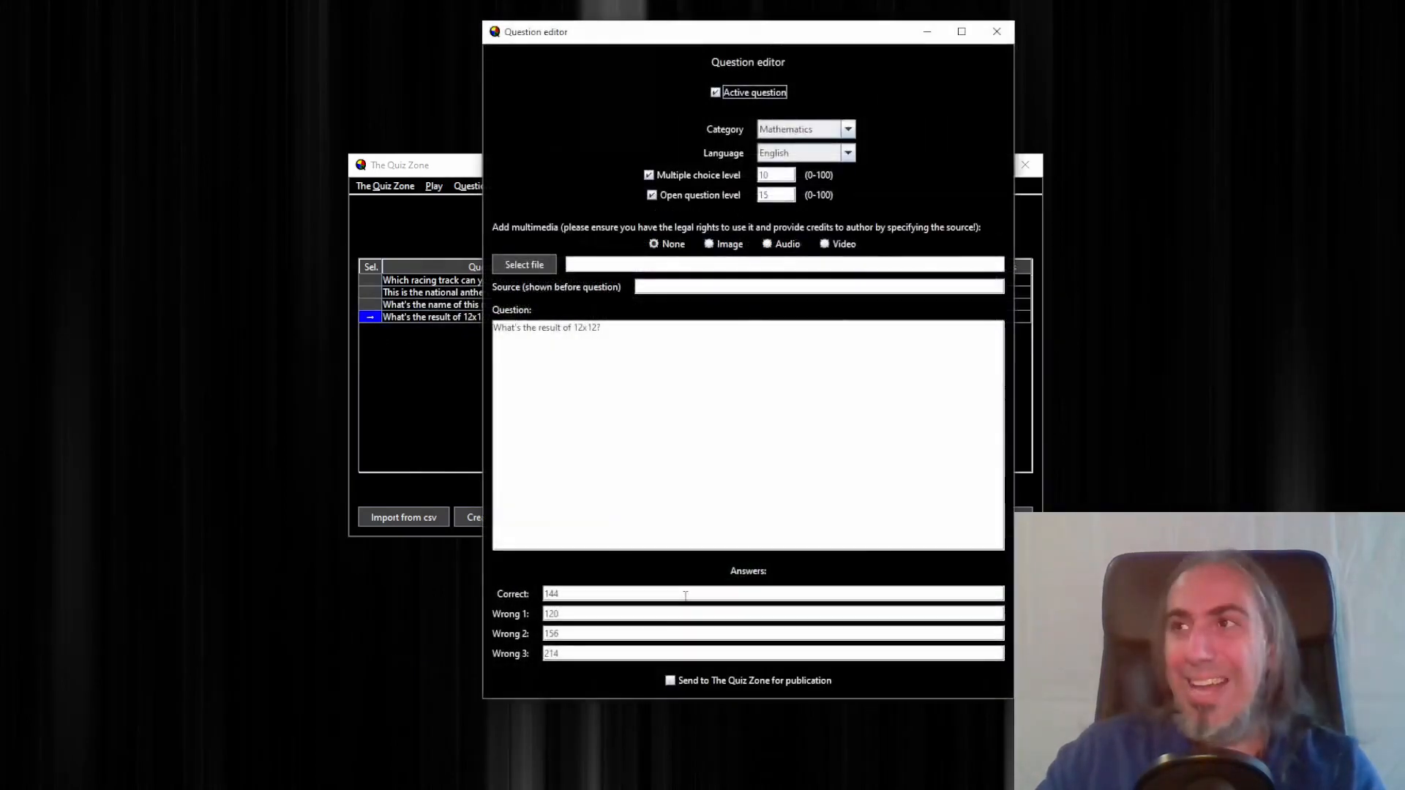
click(734, 681)
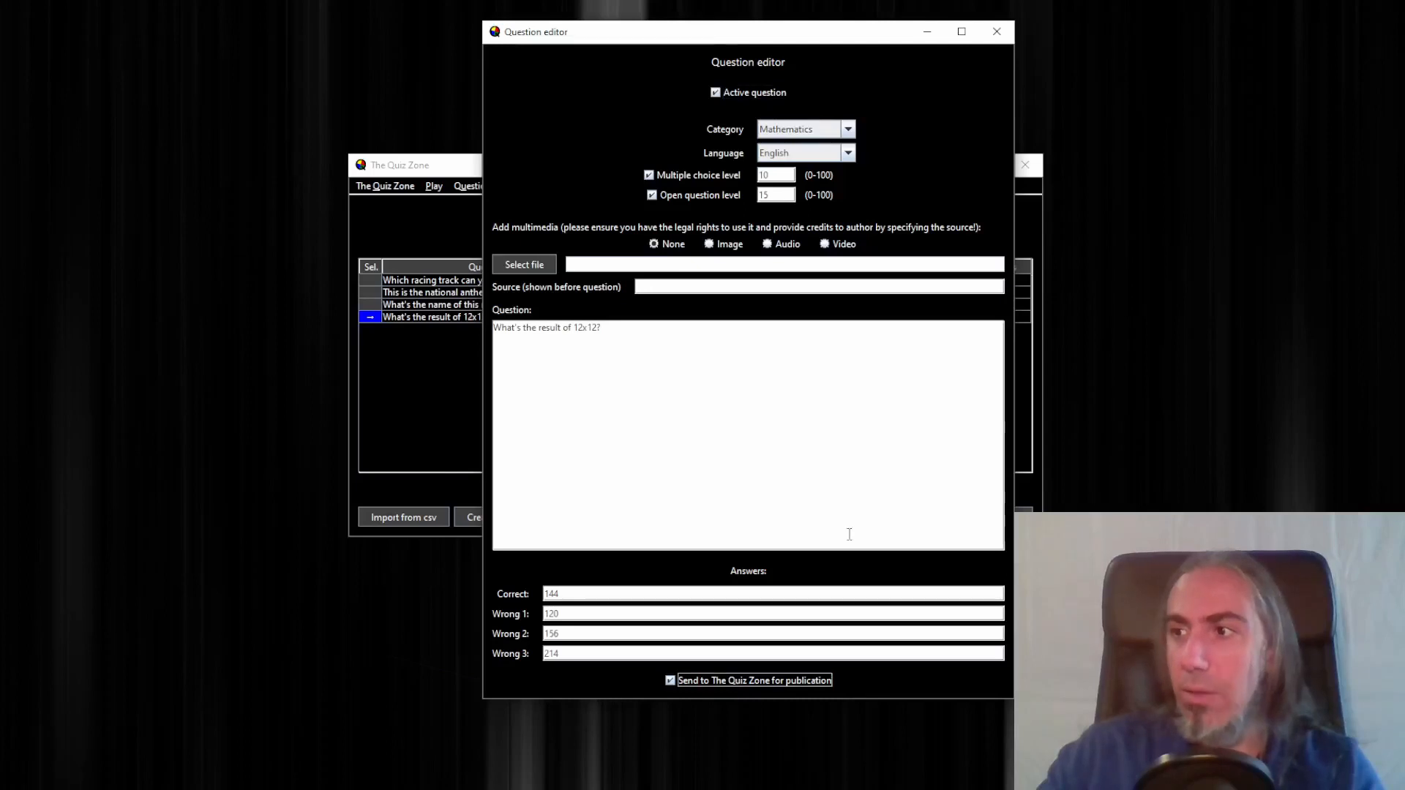
click(997, 31)
Upload the unsubmitted question to The Quiz Zone, then check the revision status of submitted questions
drag(974, 268, 956, 268)
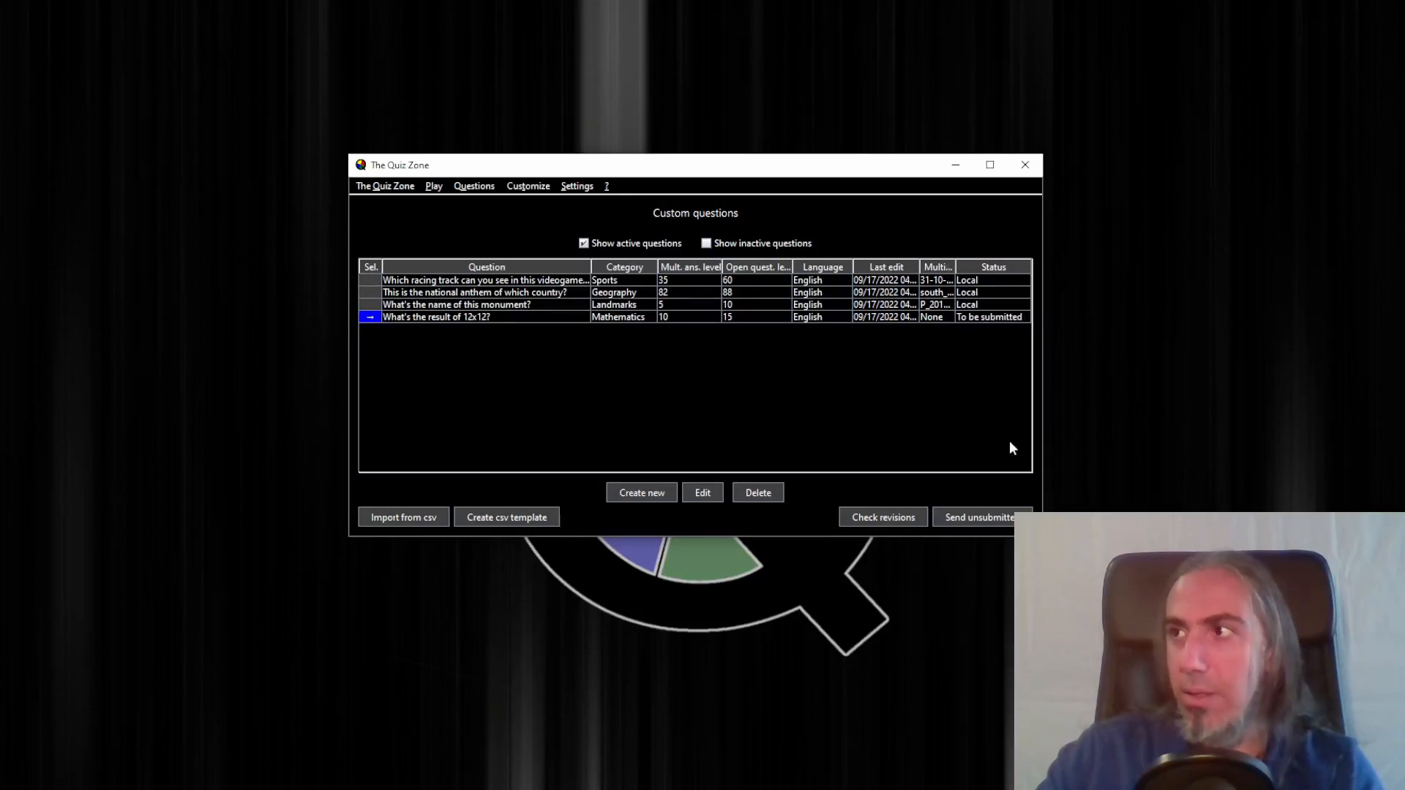
click(983, 519)
click(671, 389)
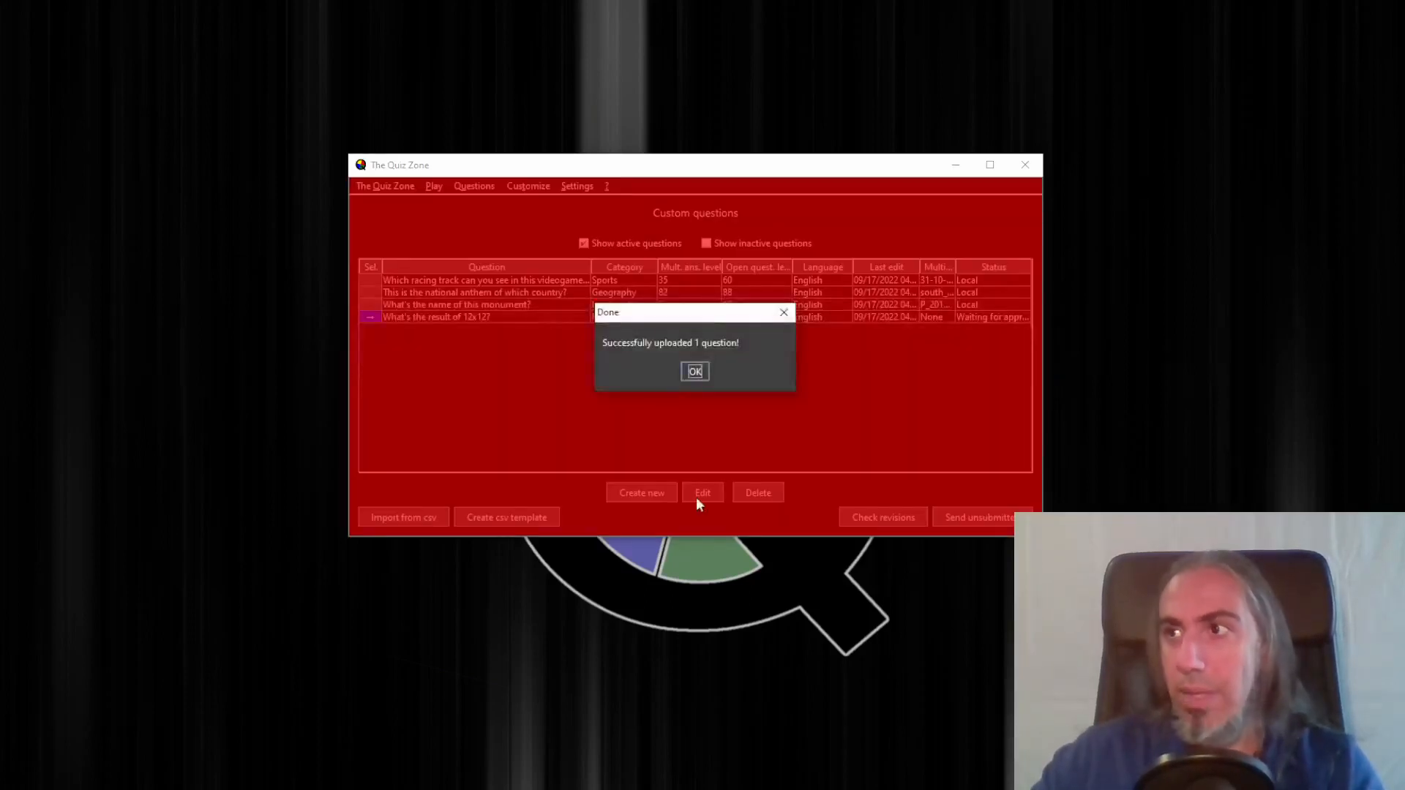
click(697, 373)
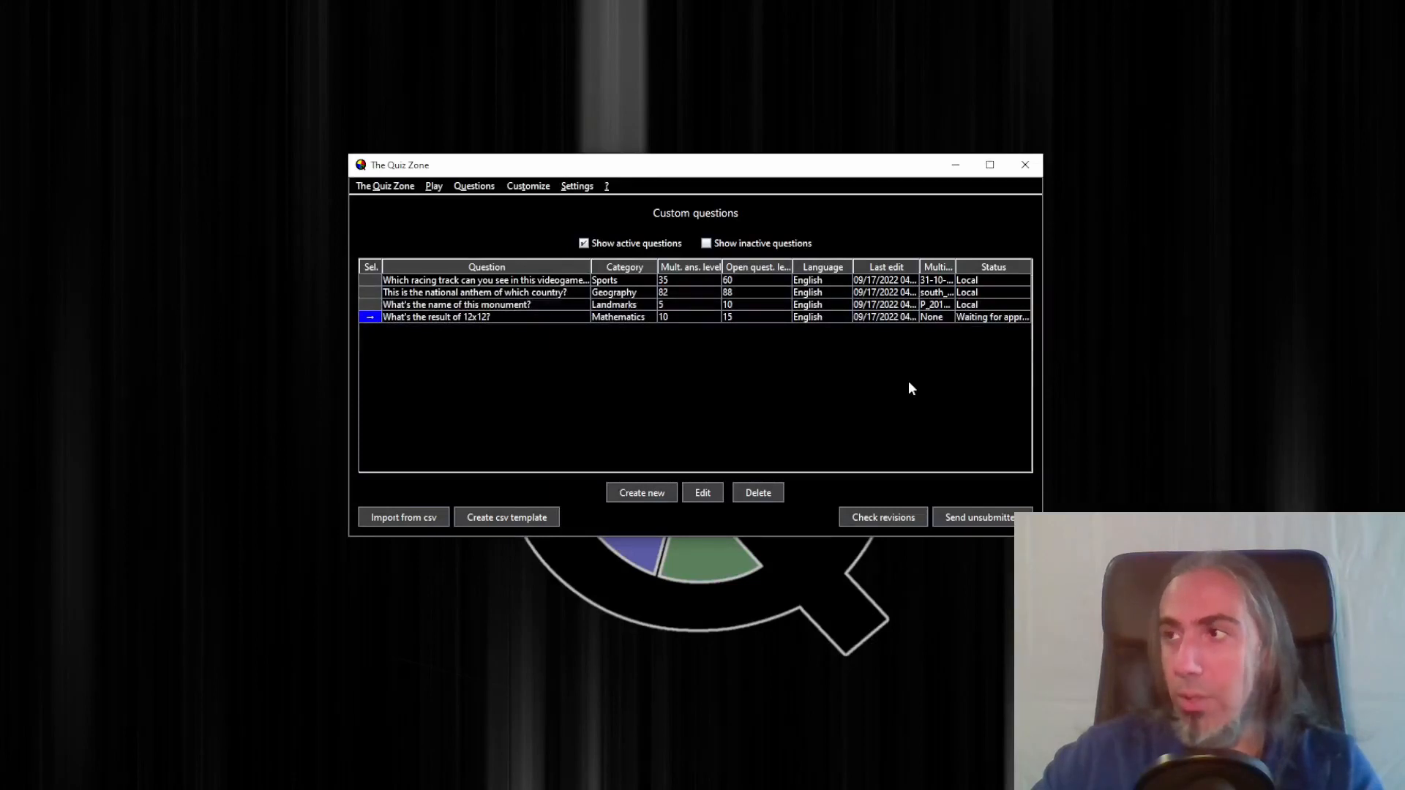
click(891, 518)
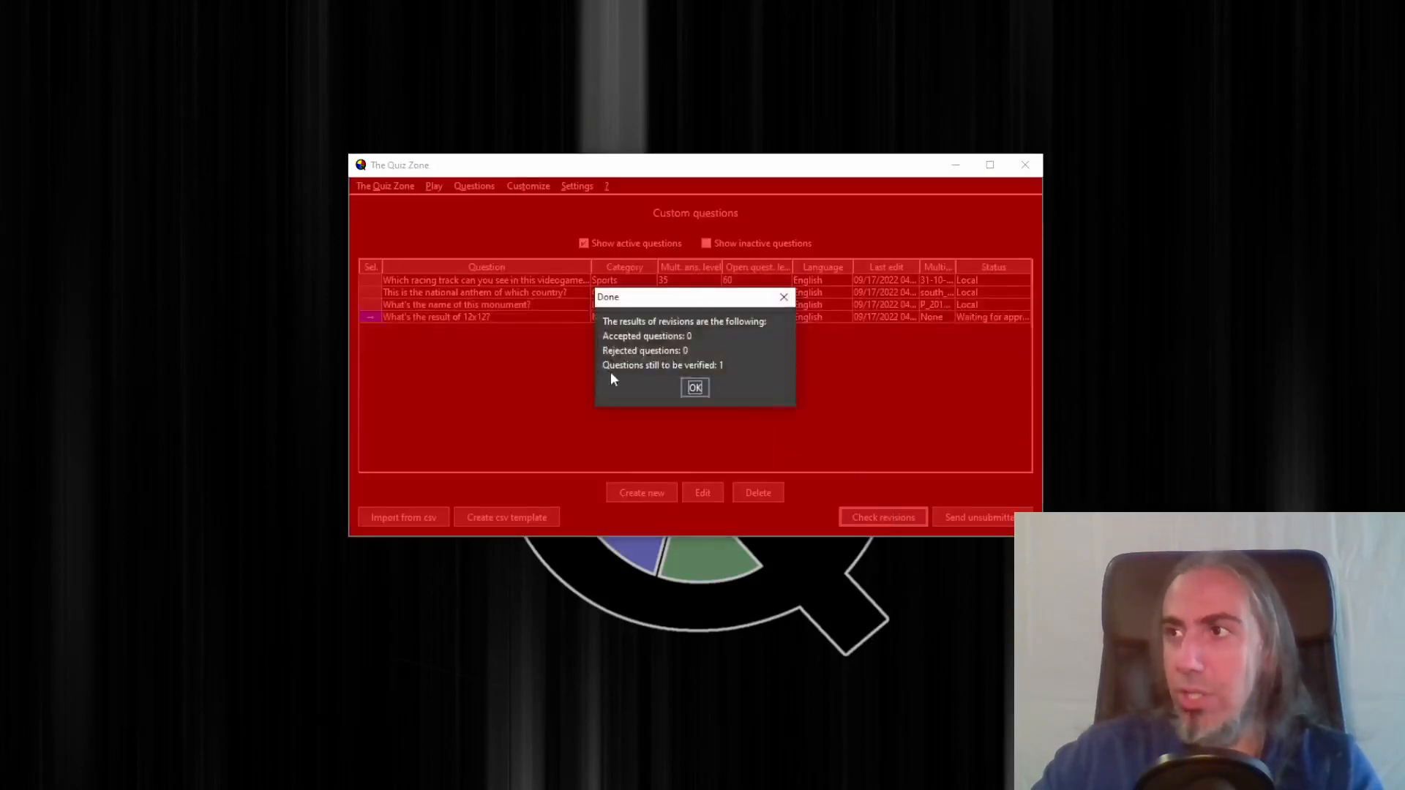
Import custom questions from the questions_en.csv file, then widen the Question column slightly
click(694, 387)
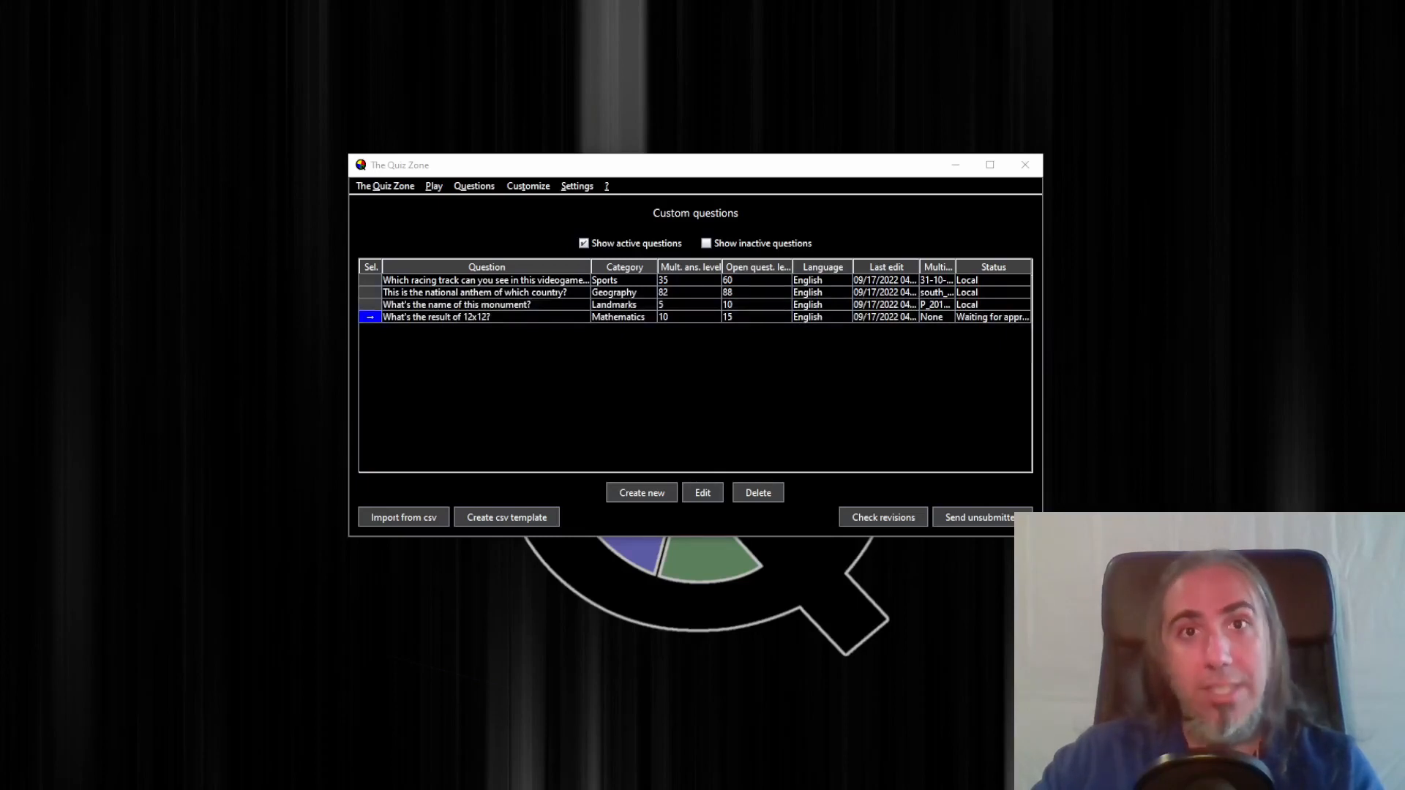
click(439, 521)
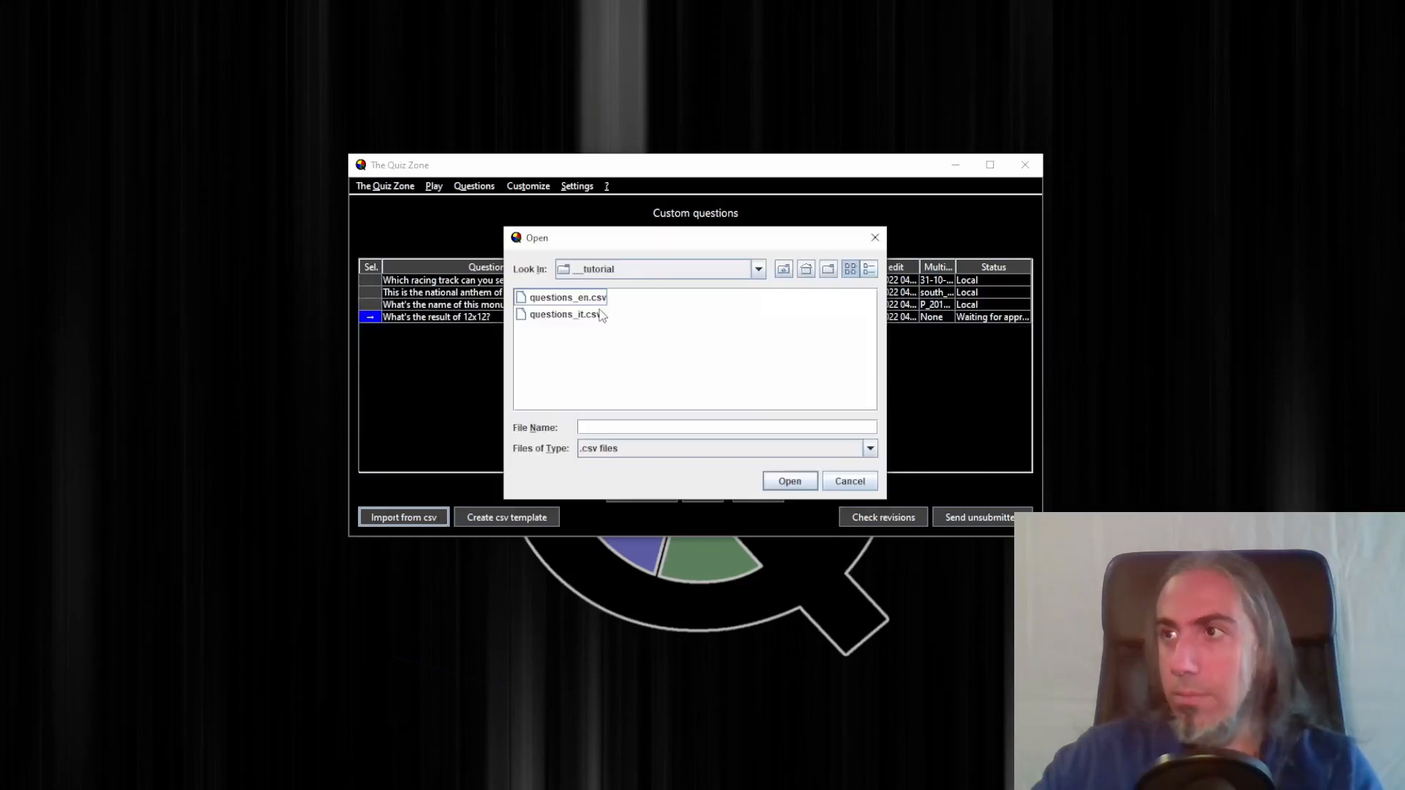
click(599, 303)
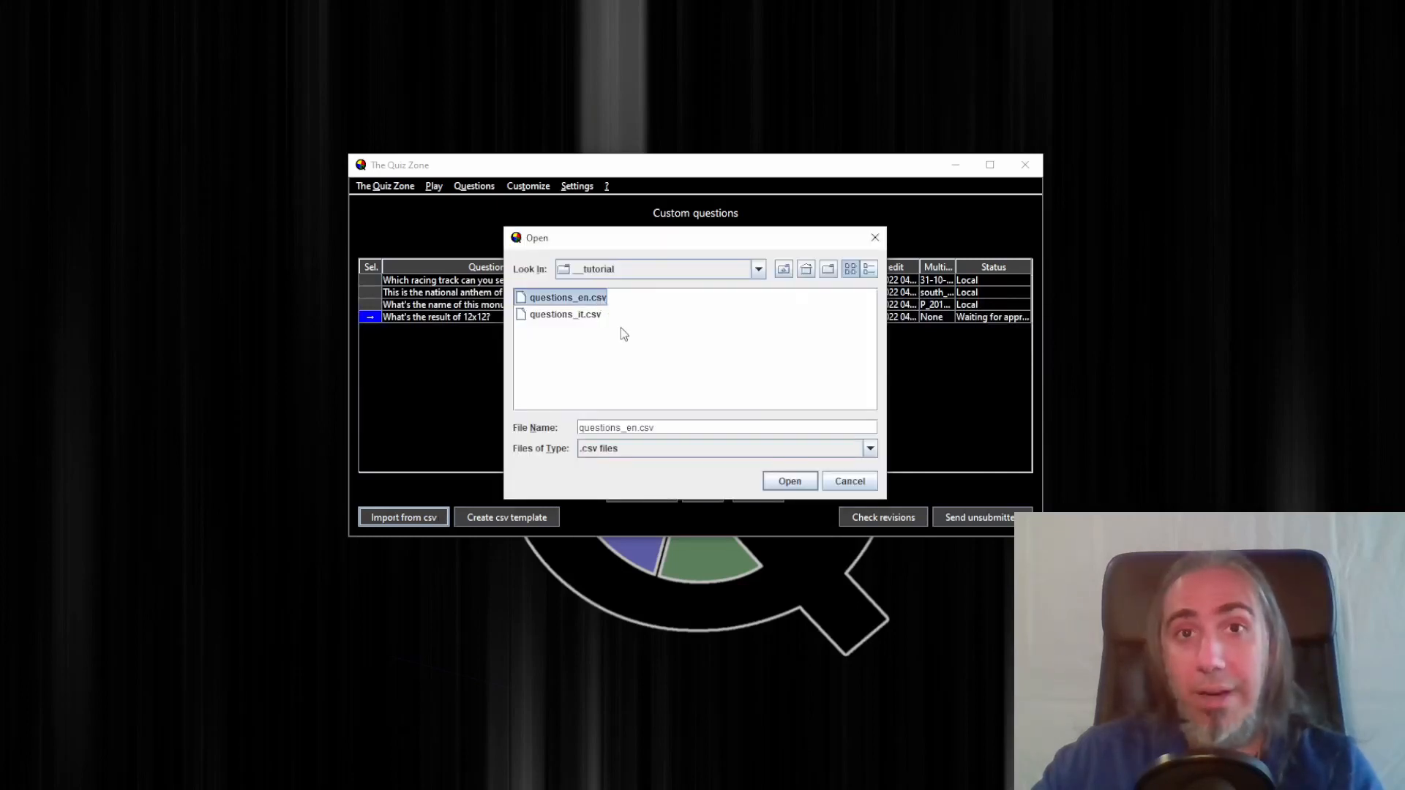
click(791, 481)
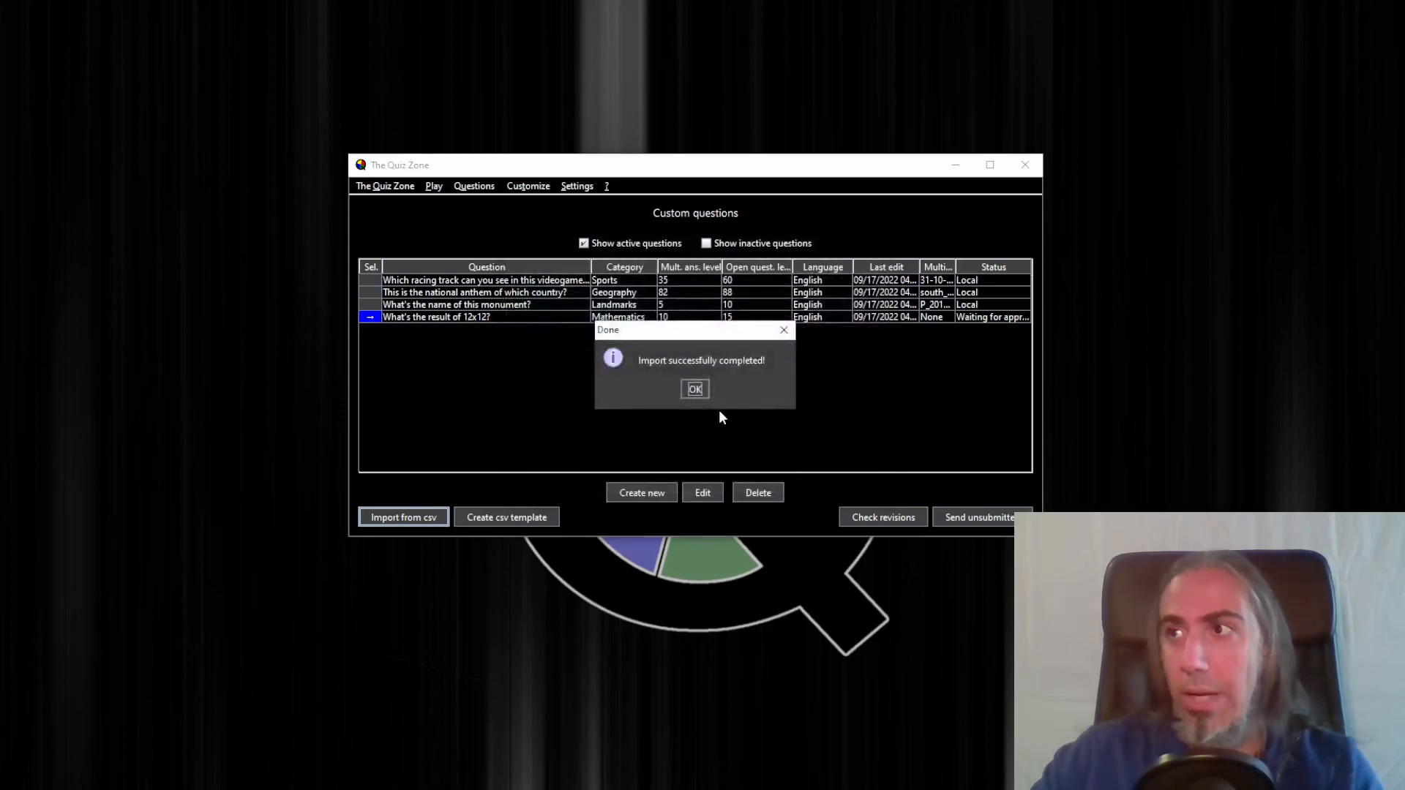
click(693, 390)
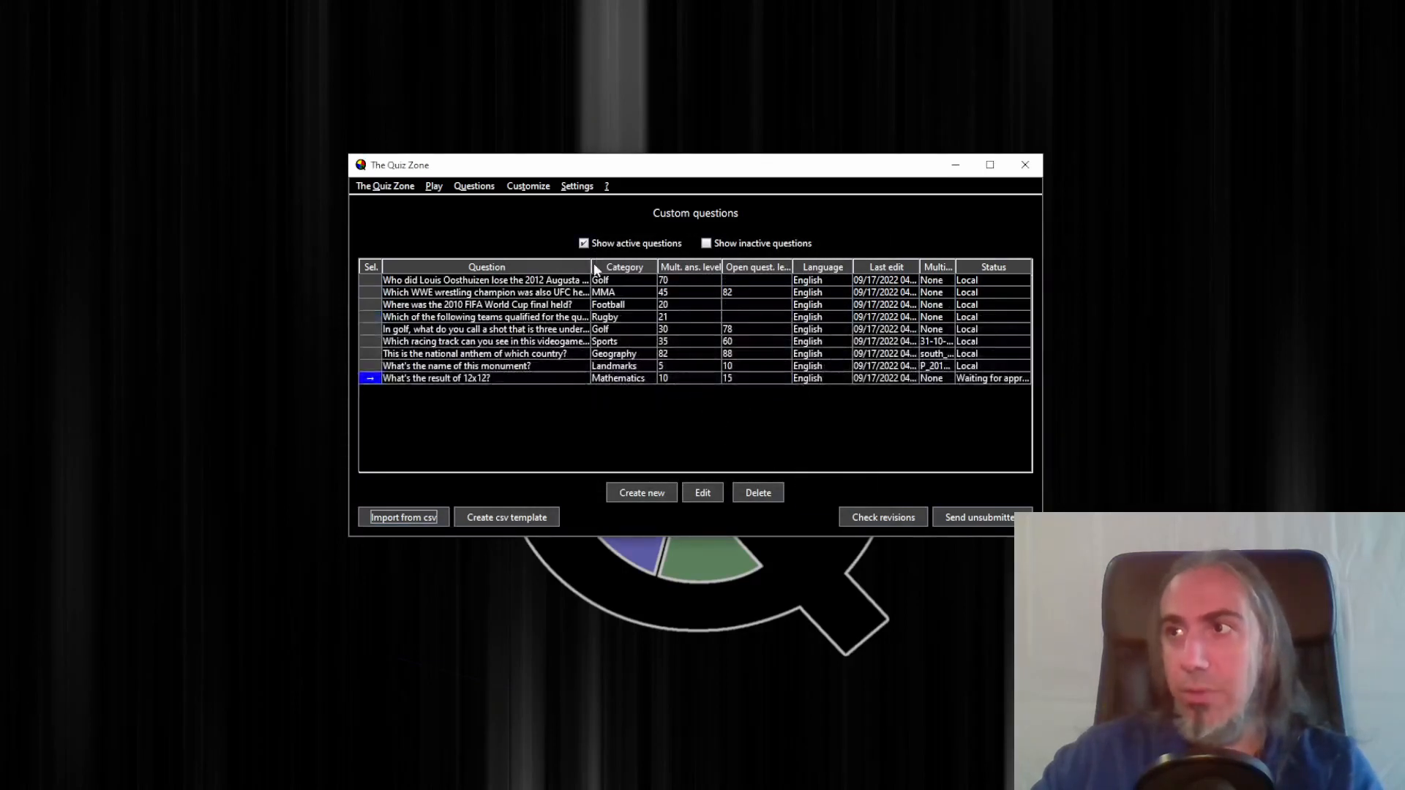
mouse_move(594, 269)
mouse_down()
mouse_move(668, 271)
mouse_move(605, 269)
mouse_up()
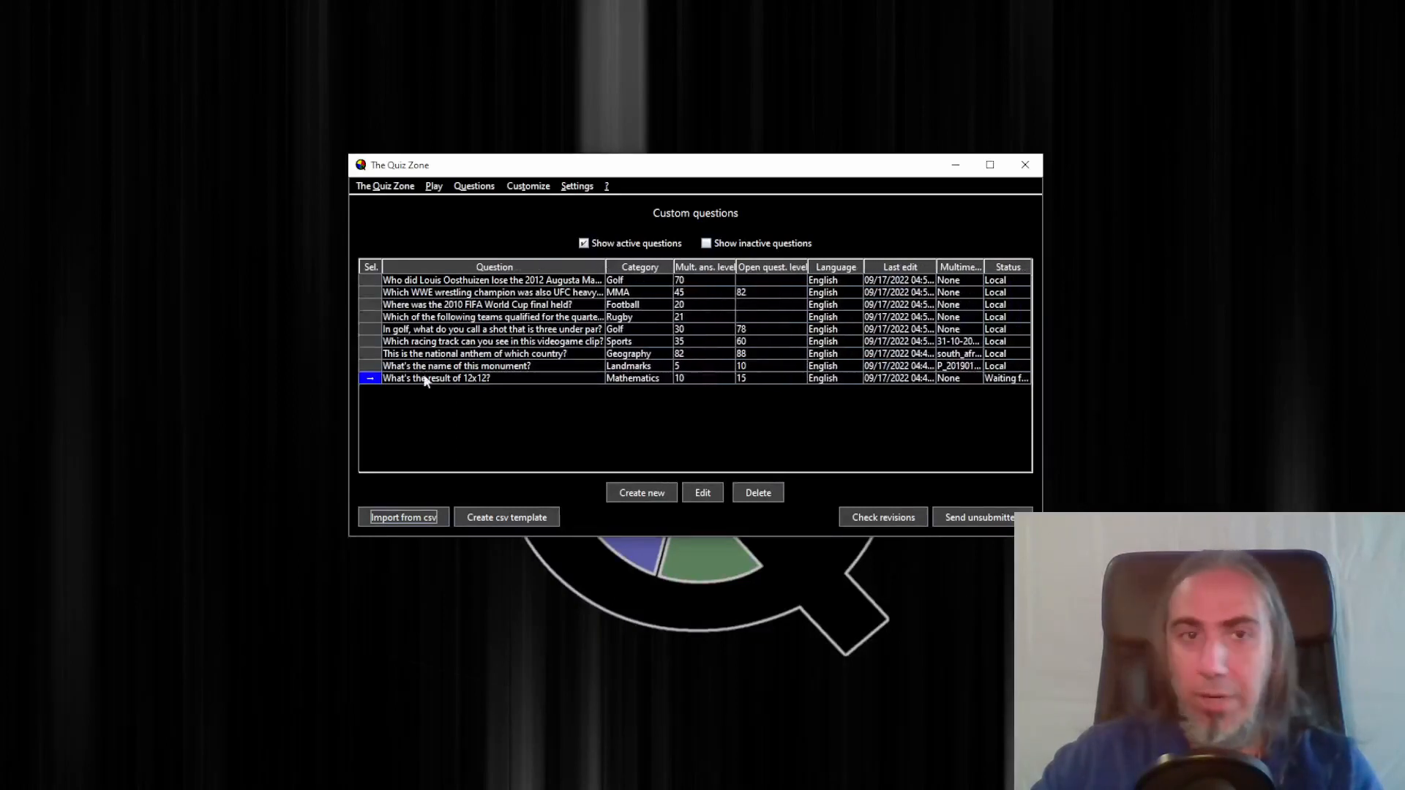